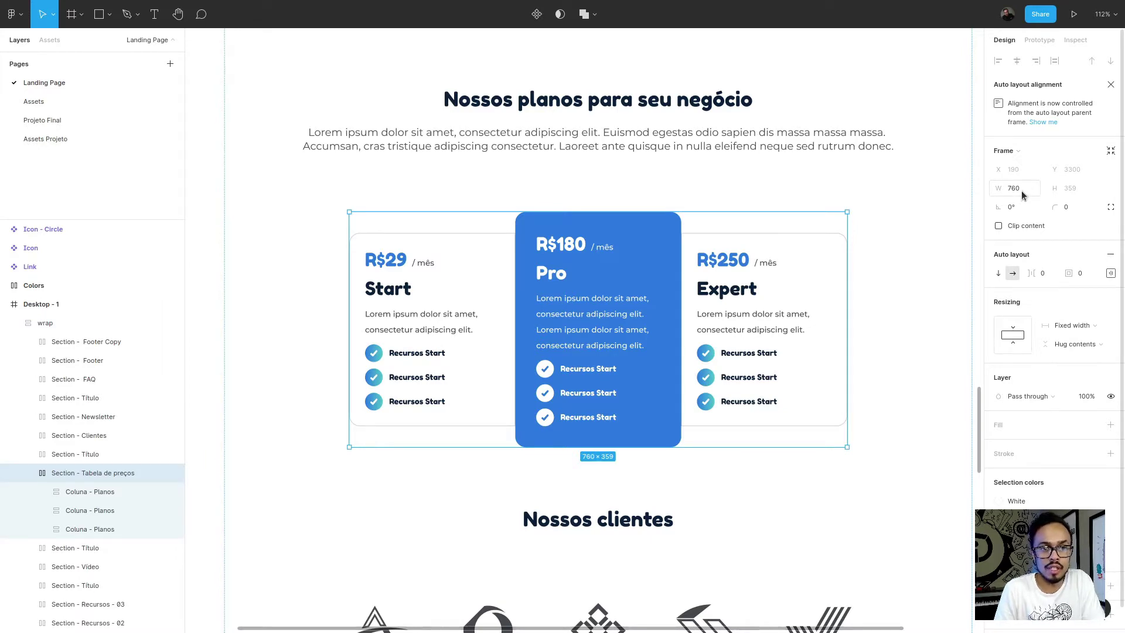
Confirm the Figma pricing wrap frame is 760 wide, then return to the Elementor editor
click(892, 442)
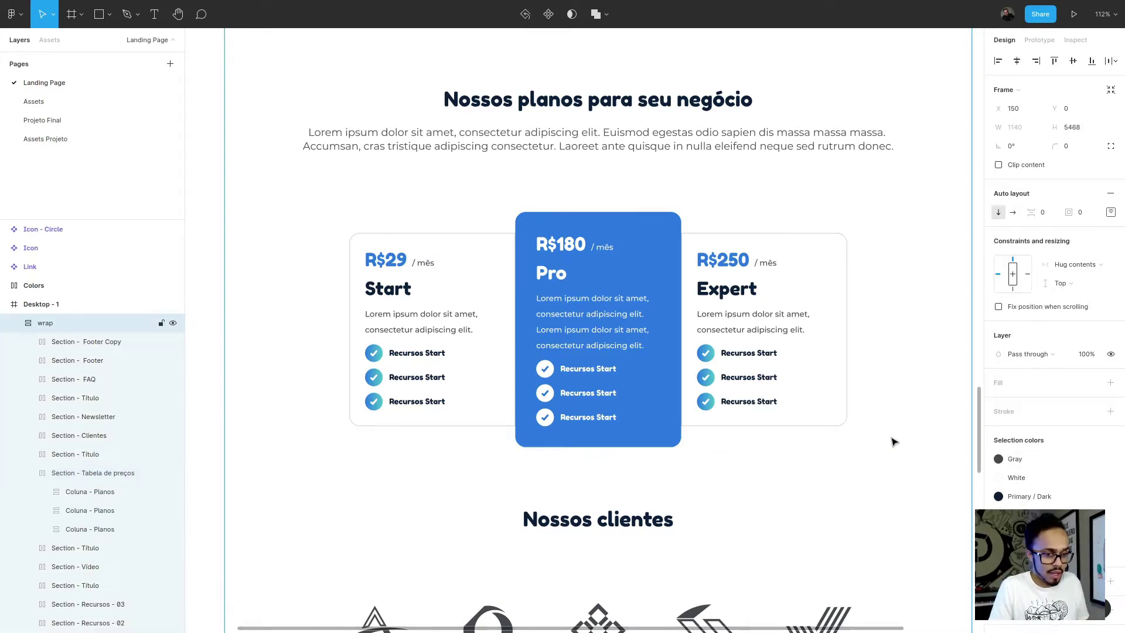
key(alt+Tab)
Add a three-equal-column section below 'Nossos planos' with a 760 content width
click(562, 532)
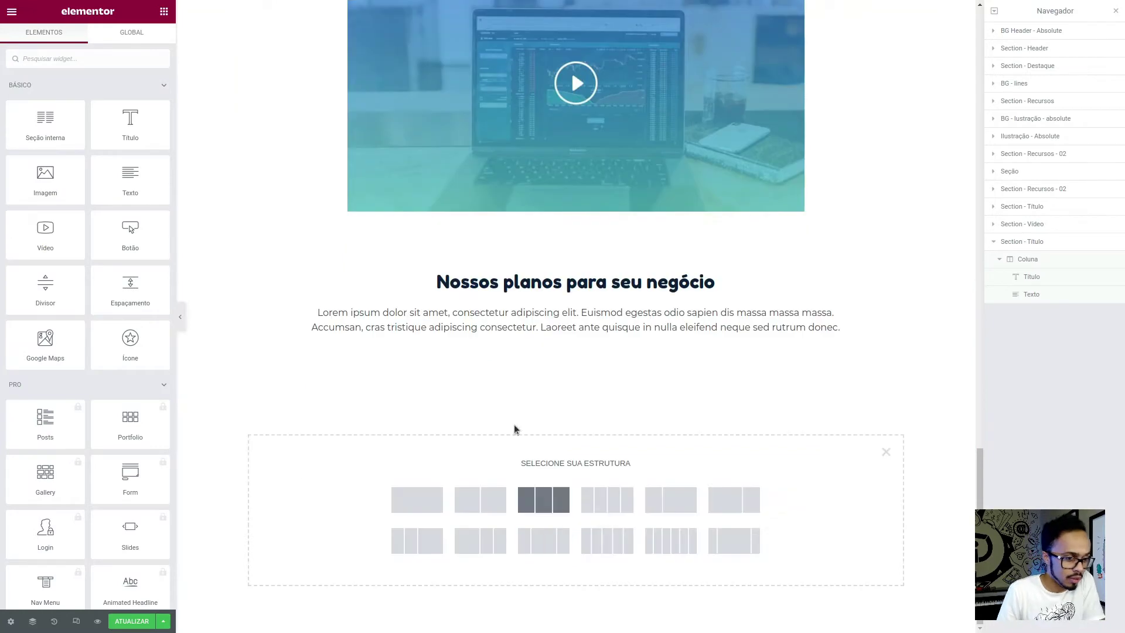
click(545, 503)
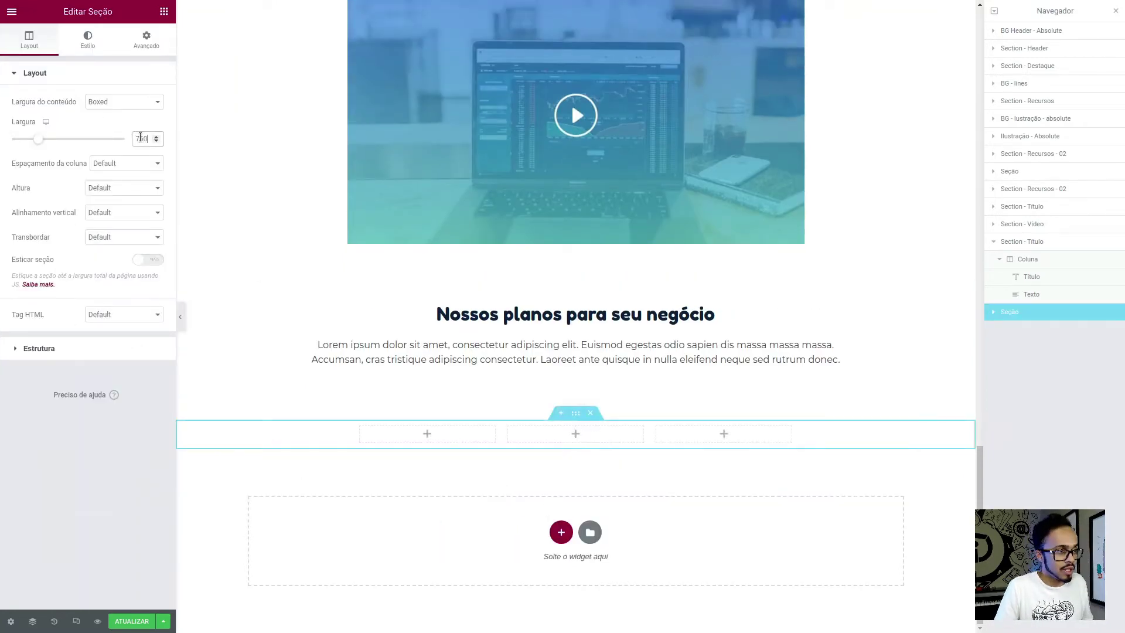
click(1074, 460)
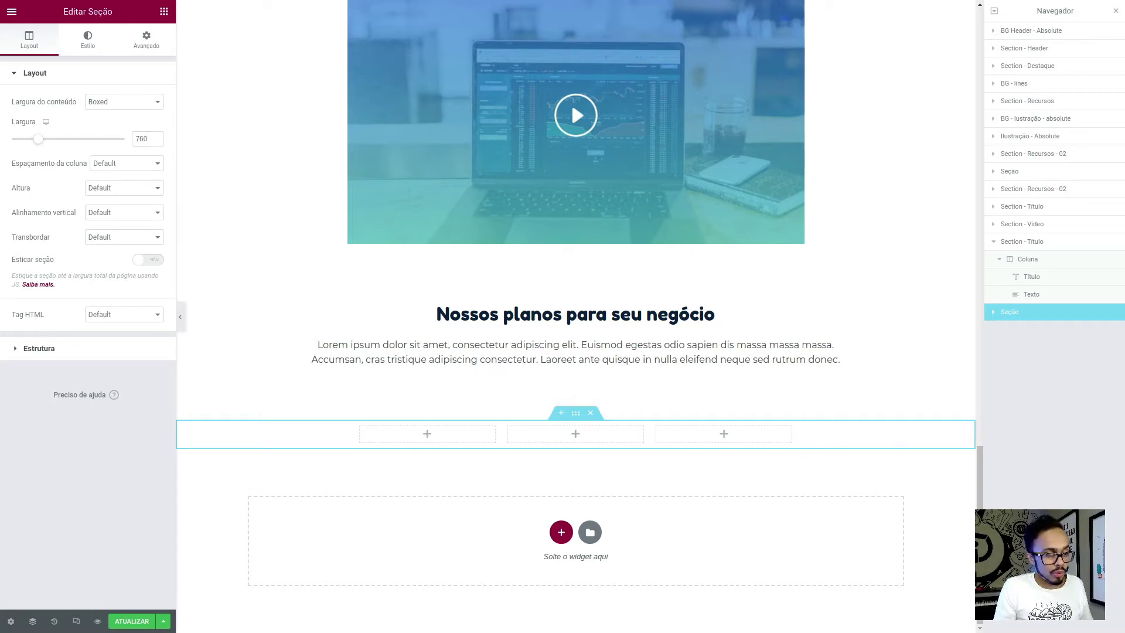
key(alt+Tab)
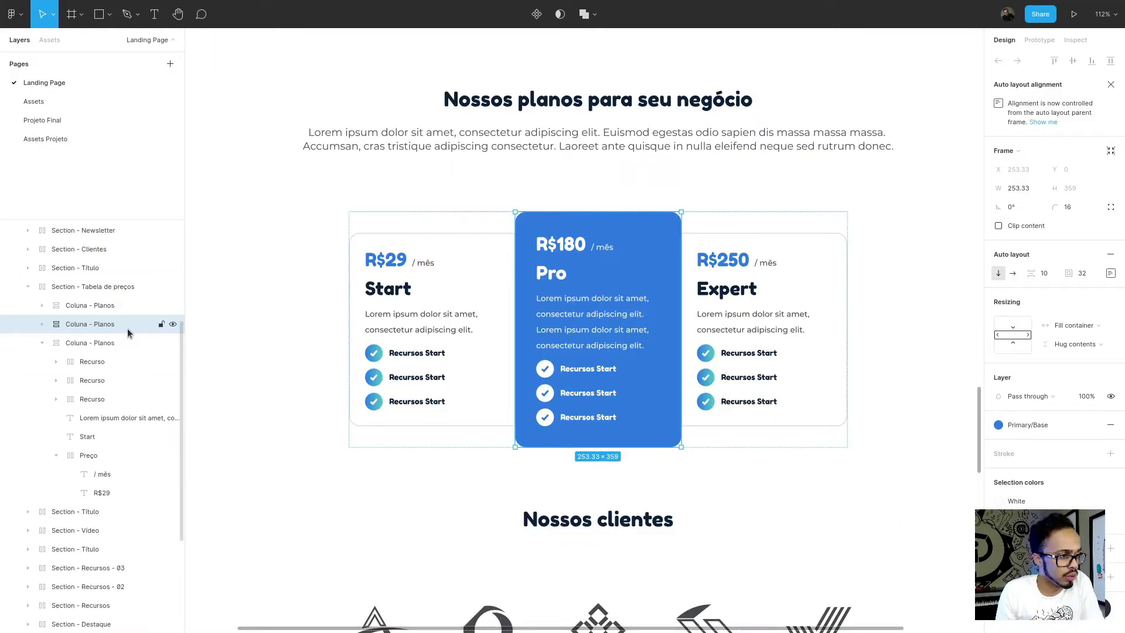
Select the Start card's '/ mês' price text in the Figma layers
click(102, 474)
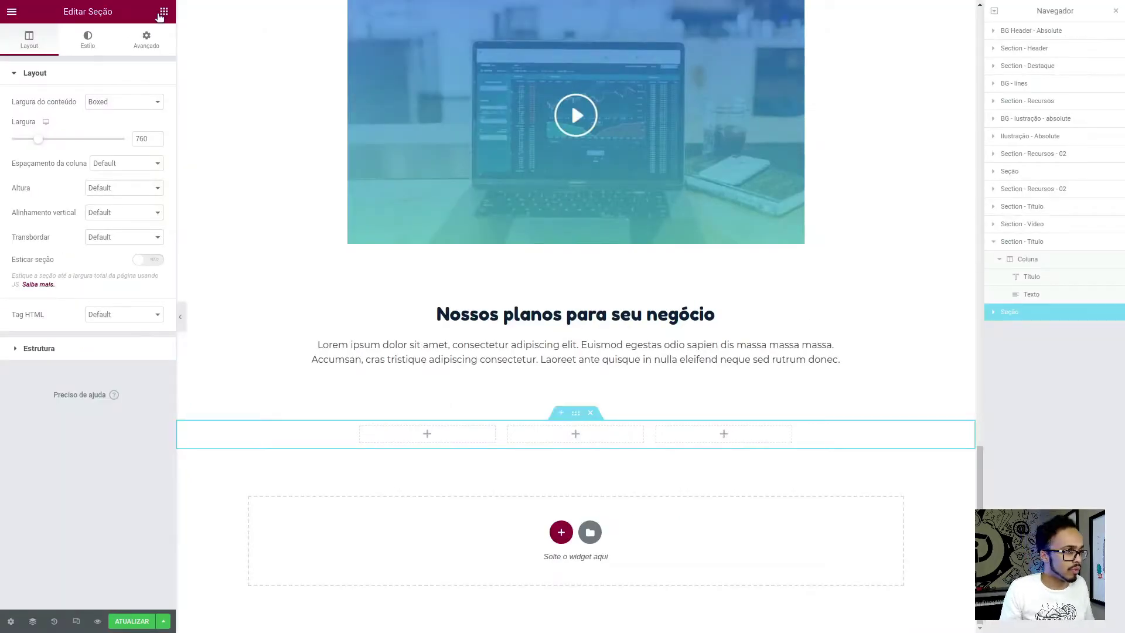
Add an 'R$29' text block to the first column and duplicate it for the '/ Mês' label
click(161, 13)
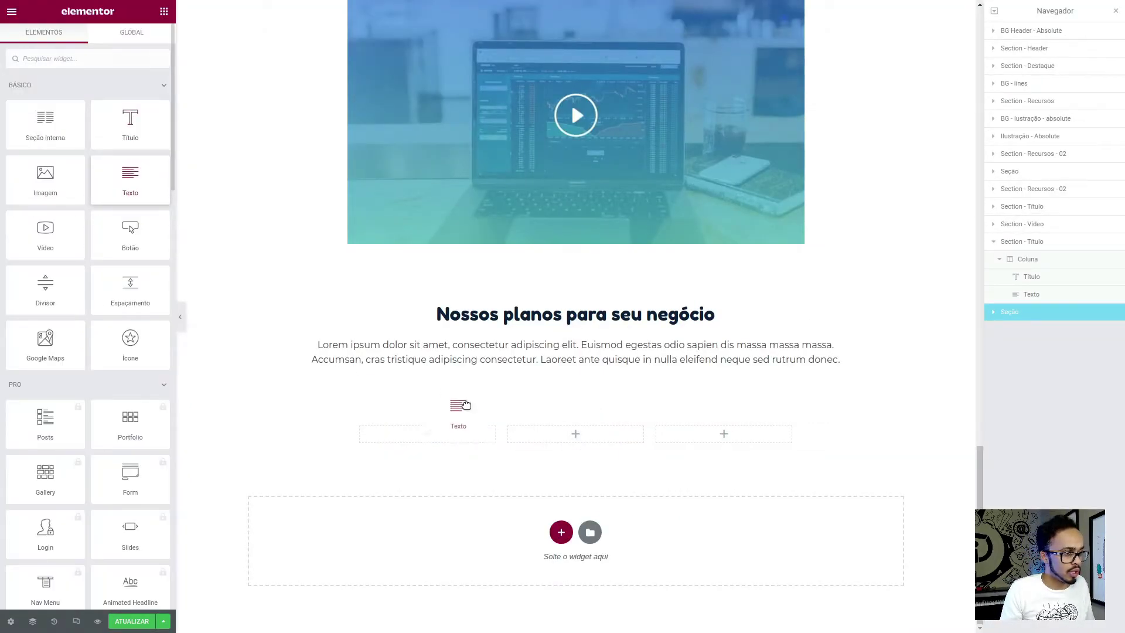
drag(467, 406, 427, 432)
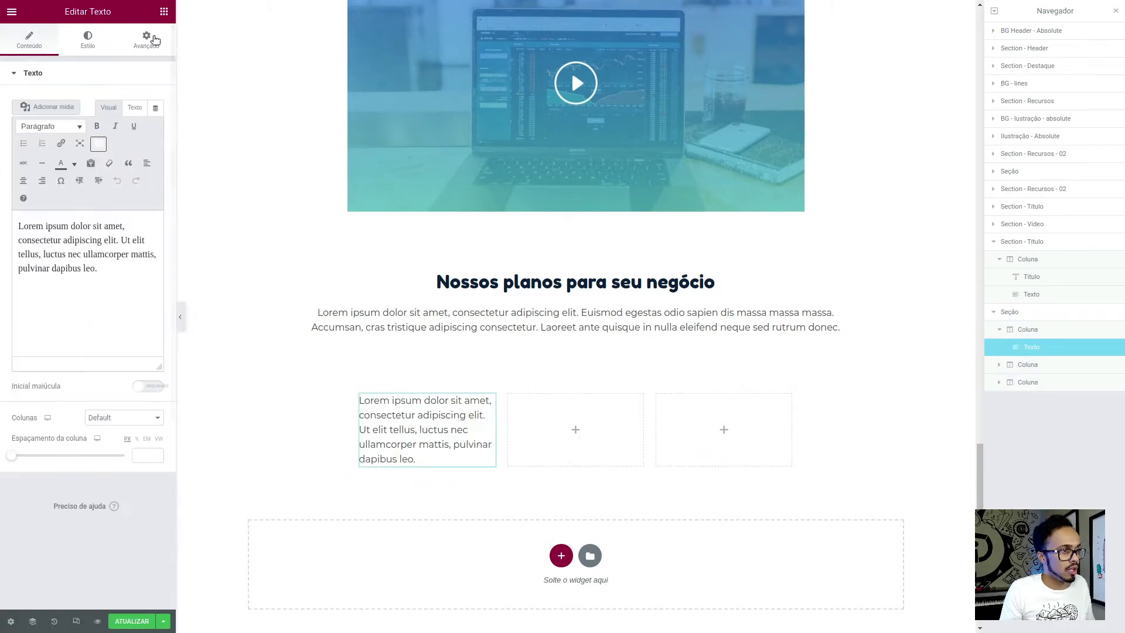
key(ctrl+a)
key(BackSpace)
text(R)
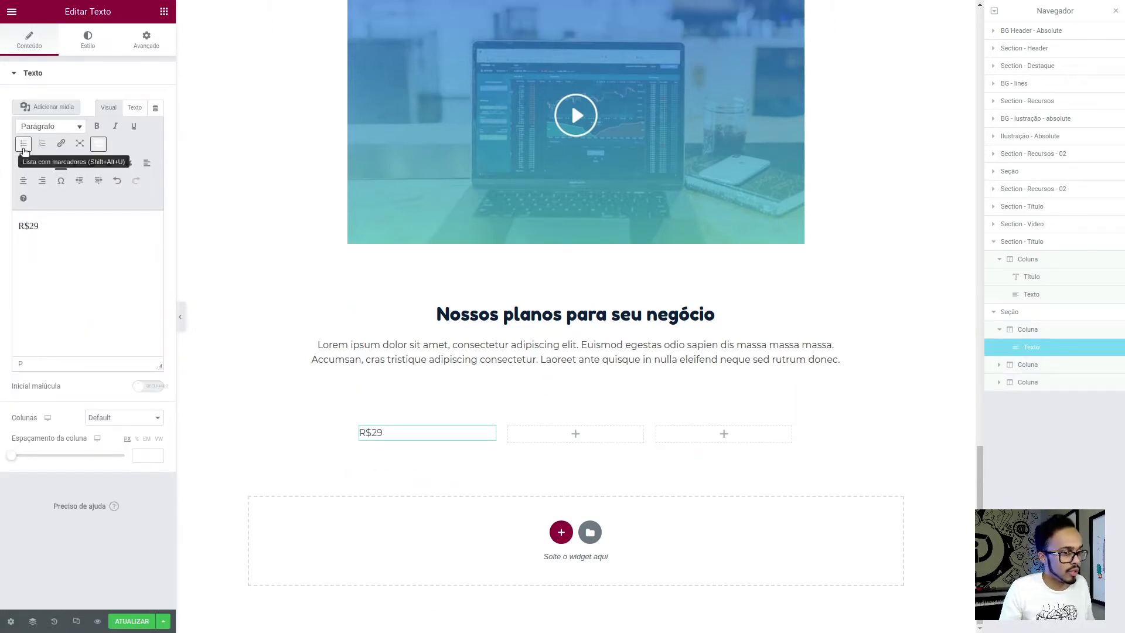
click(147, 40)
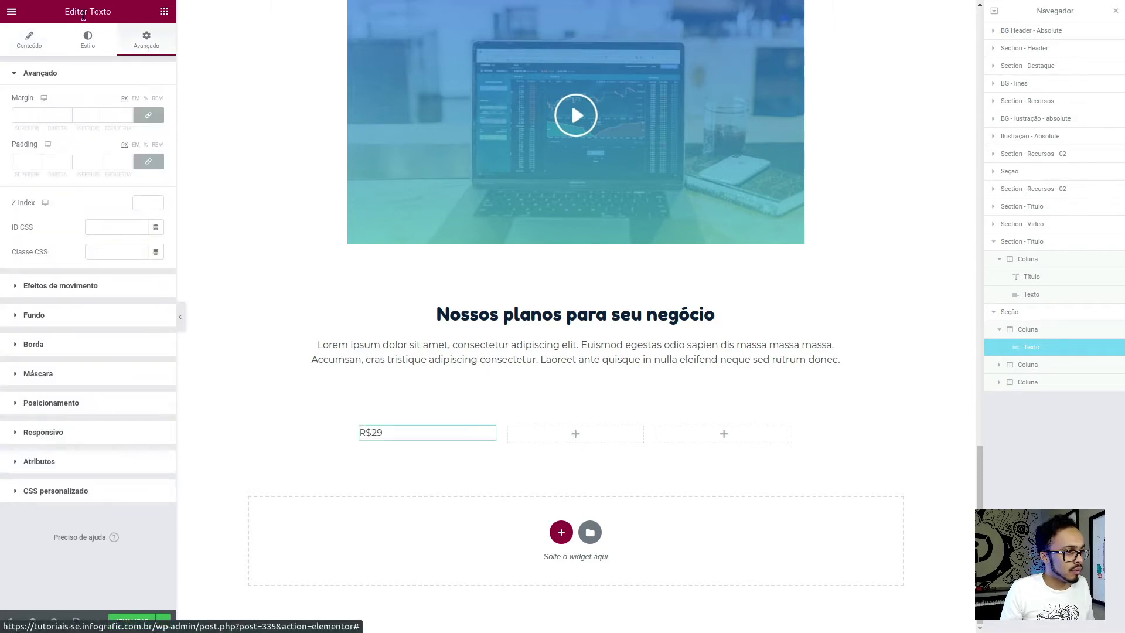
click(29, 41)
right_click(491, 434)
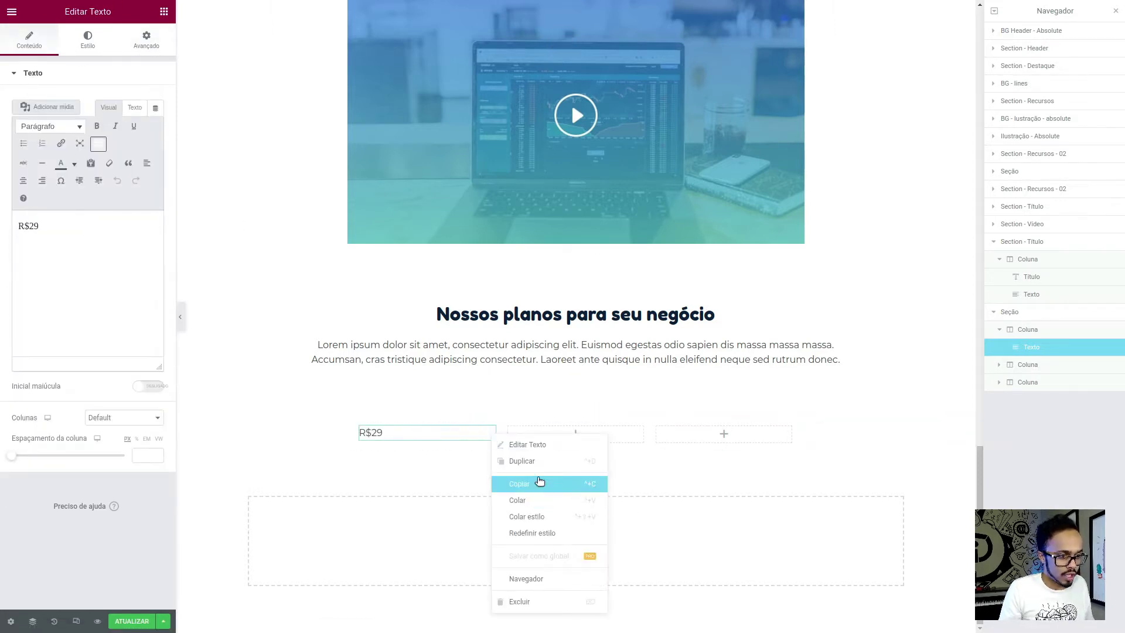
click(528, 461)
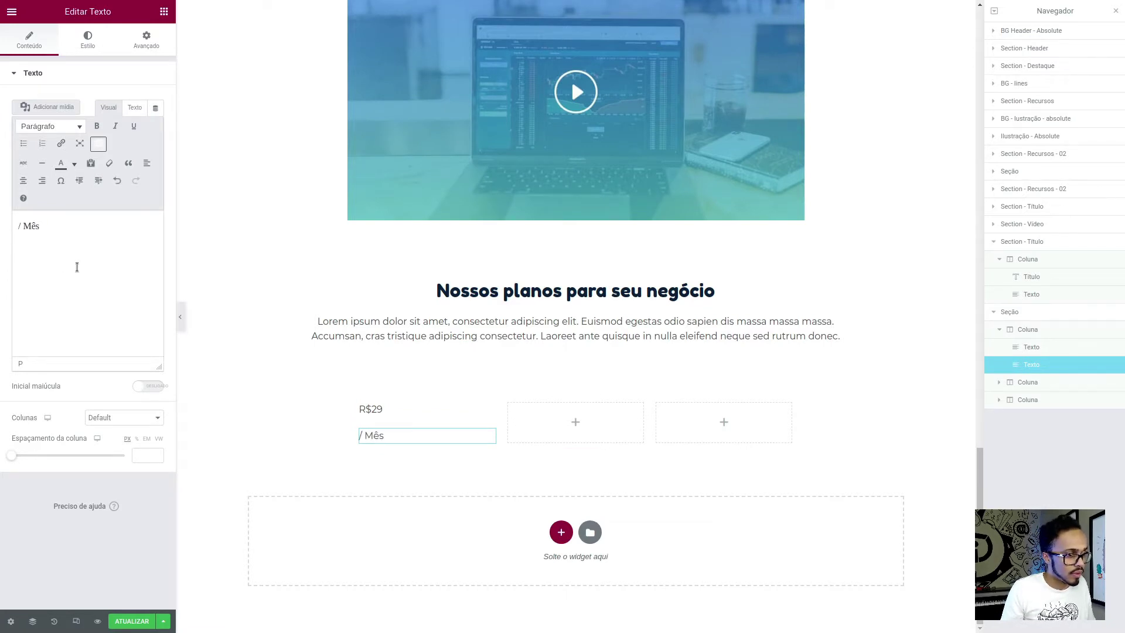
Add a 'Start' heading under the price and set its HTML tag to H4
click(165, 12)
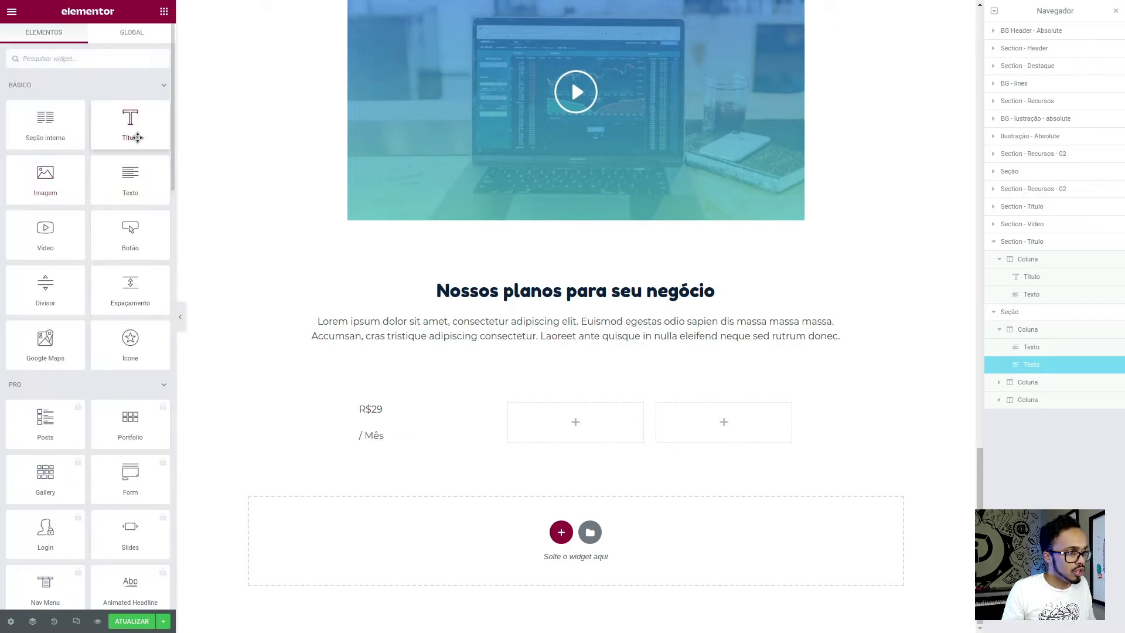
drag(130, 123, 397, 441)
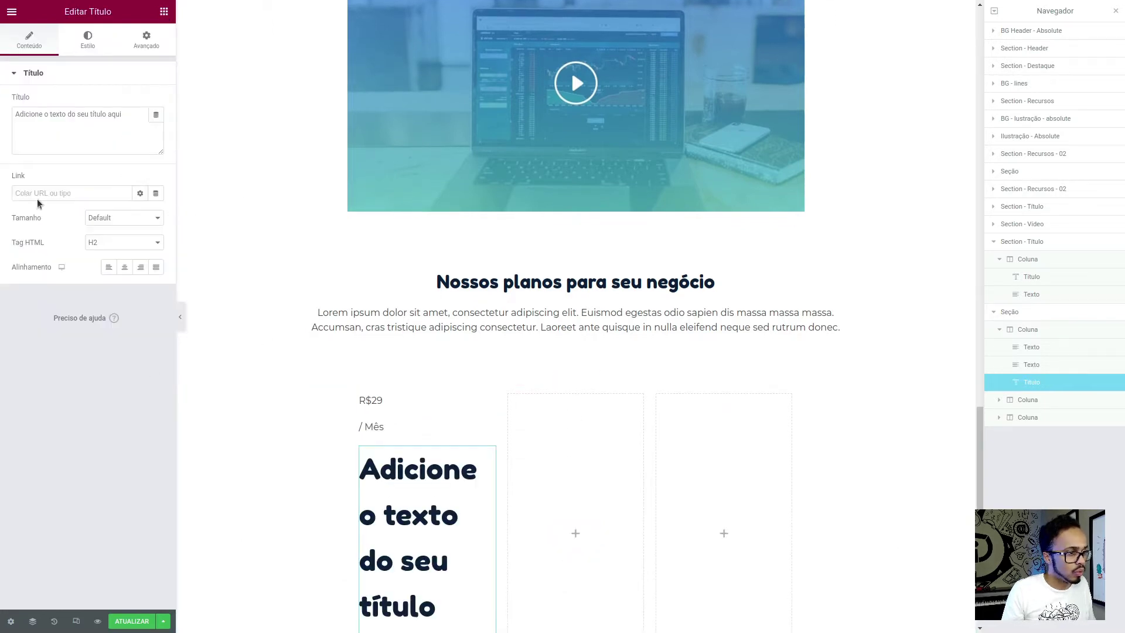
key(ctrl+a)
text(ST)
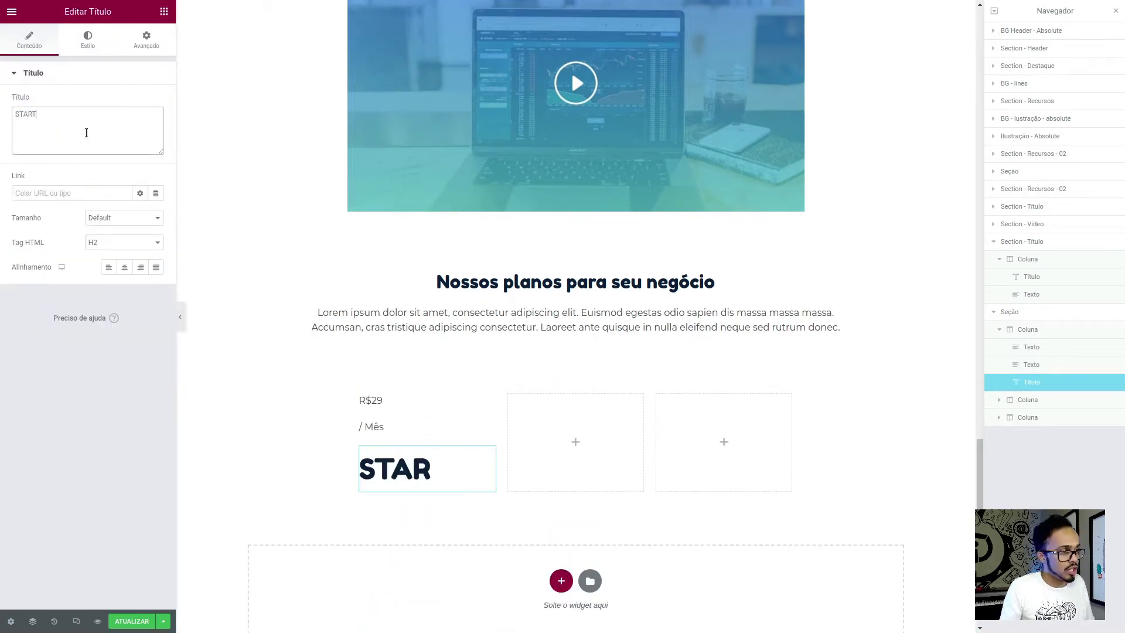
text(Start)
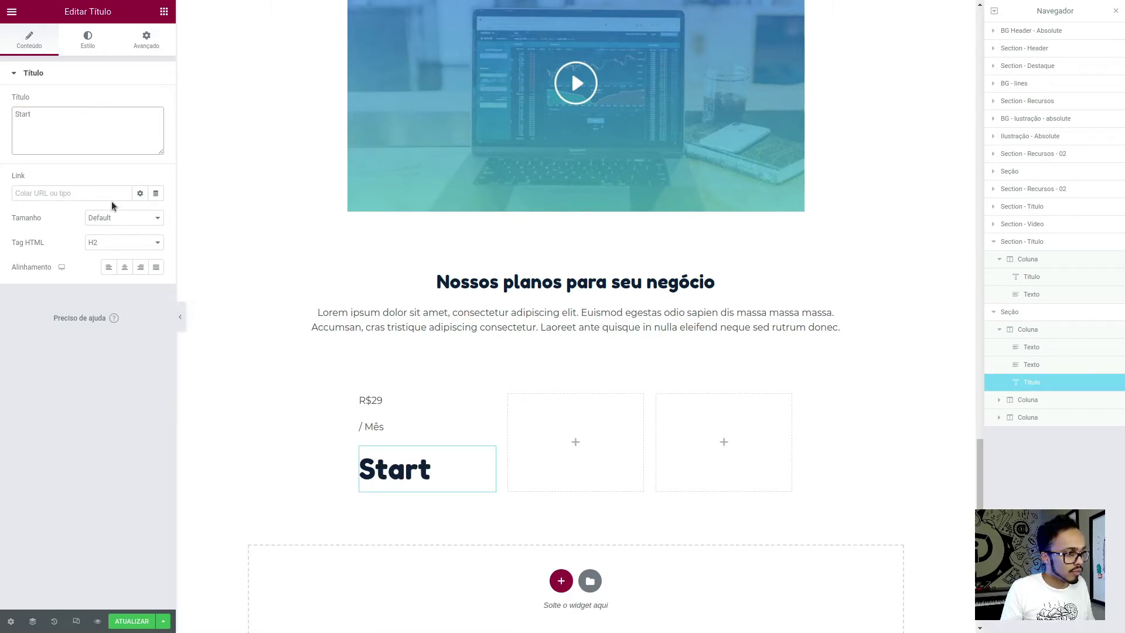
click(124, 242)
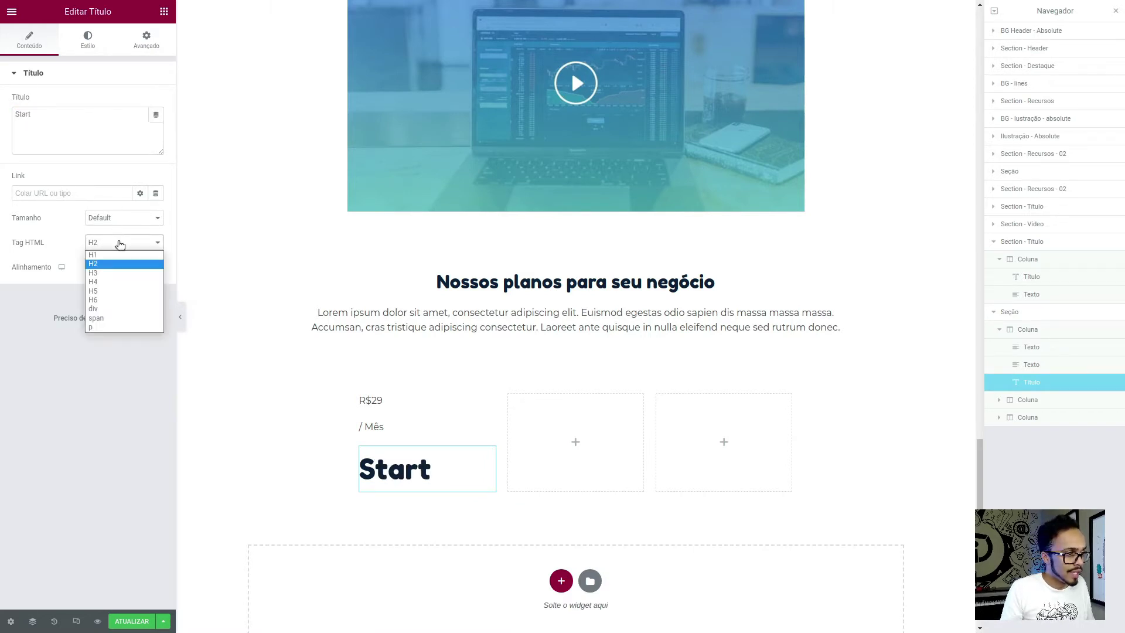
click(115, 285)
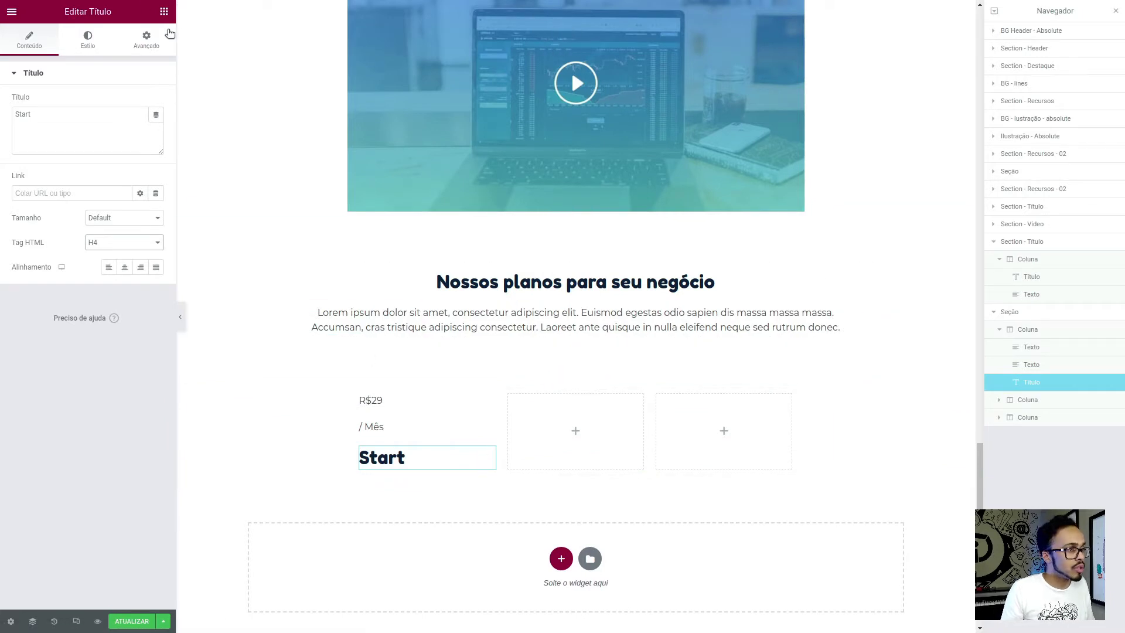
click(163, 13)
Add a text paragraph and an icon list beneath the Start heading
drag(124, 170, 445, 491)
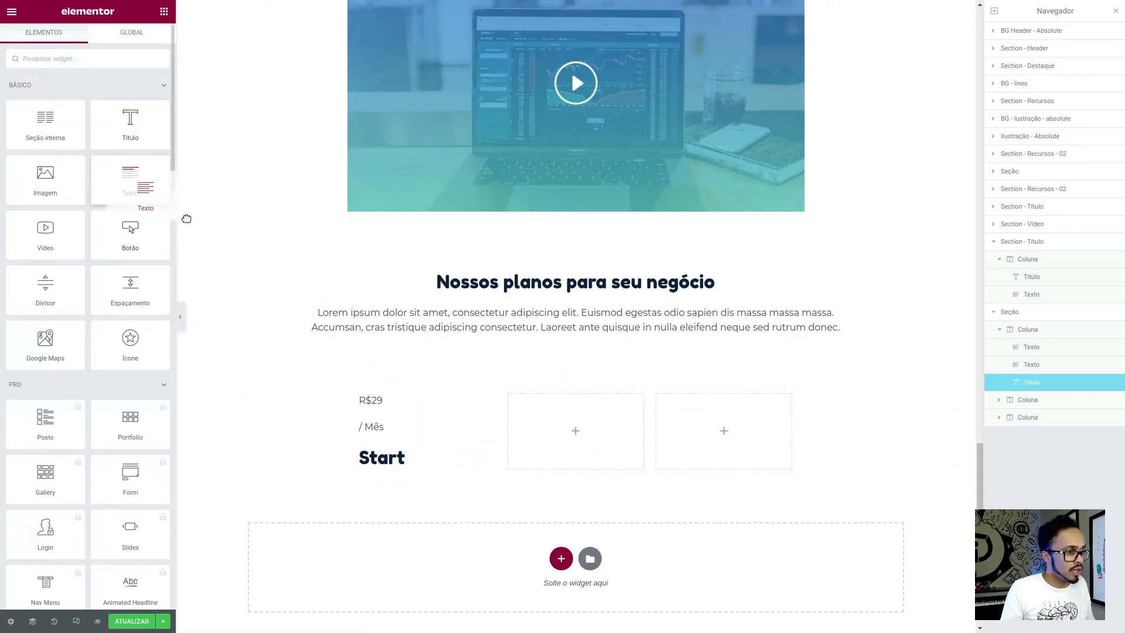
scroll(445, 492, down, 2)
click(164, 12)
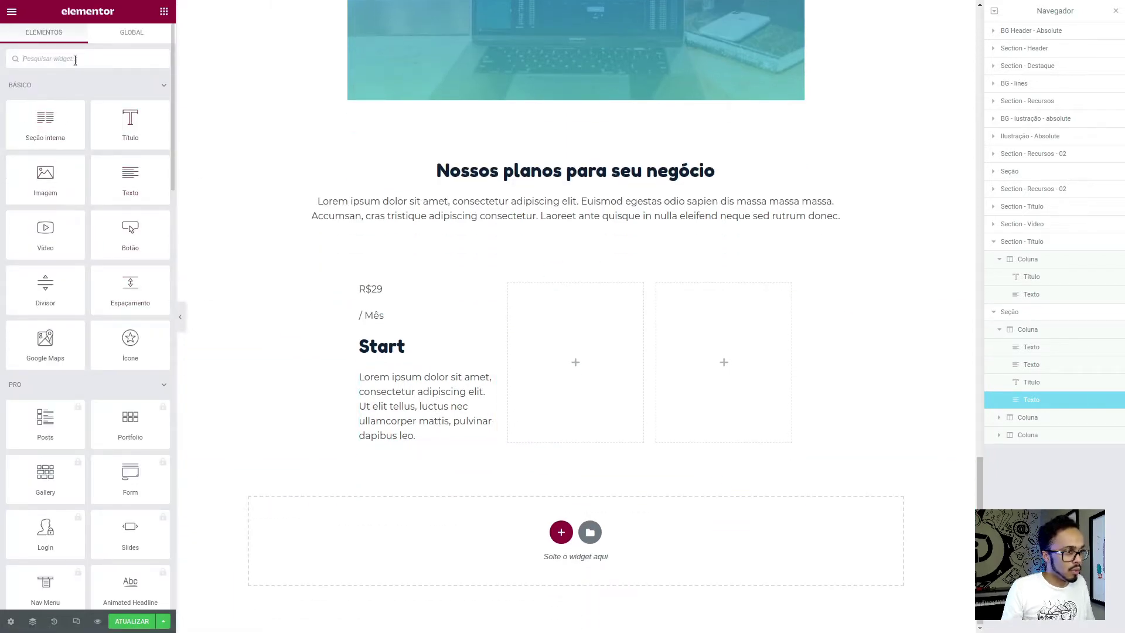
mouse_move(131, 405)
mouse_down()
mouse_move(464, 414)
mouse_move(434, 449)
mouse_up()
Trim the paragraph to 'Lorem ipsum dolor sit amet, consectetur adipiscing elit.'
click(410, 346)
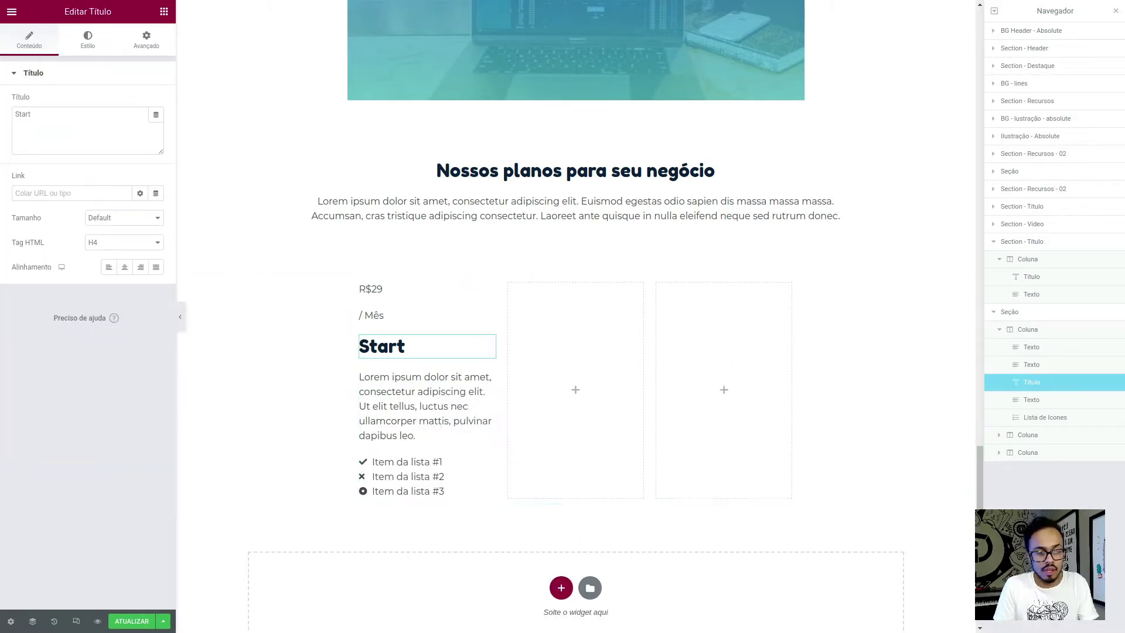
click(490, 380)
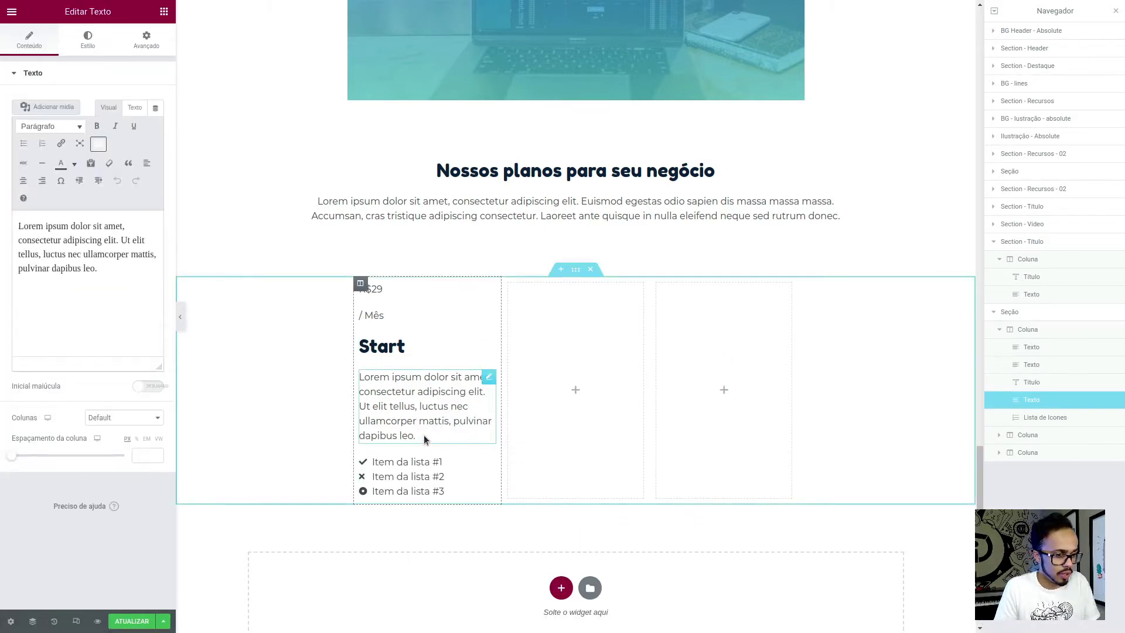
drag(99, 269, 151, 240)
key(BackSpace)
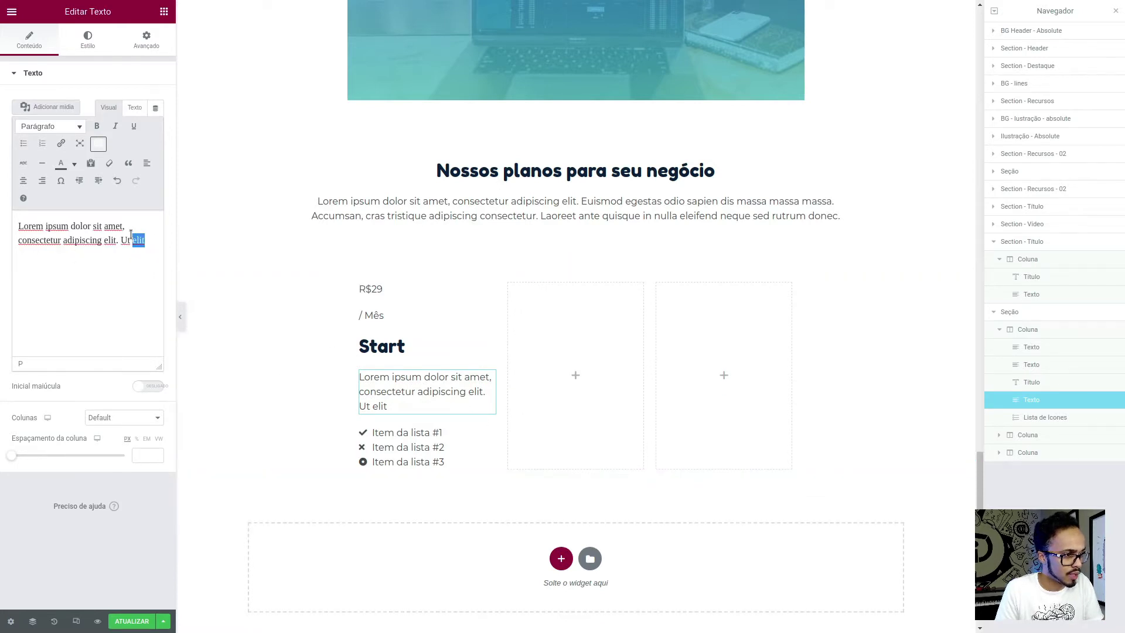
key(BackSpace)
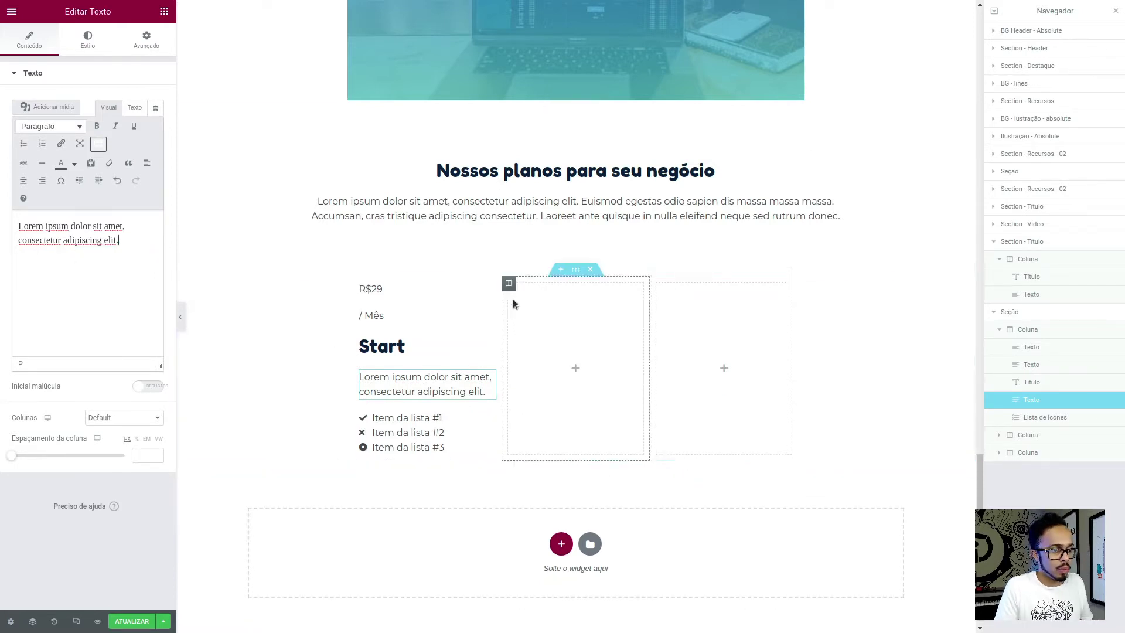
click(490, 291)
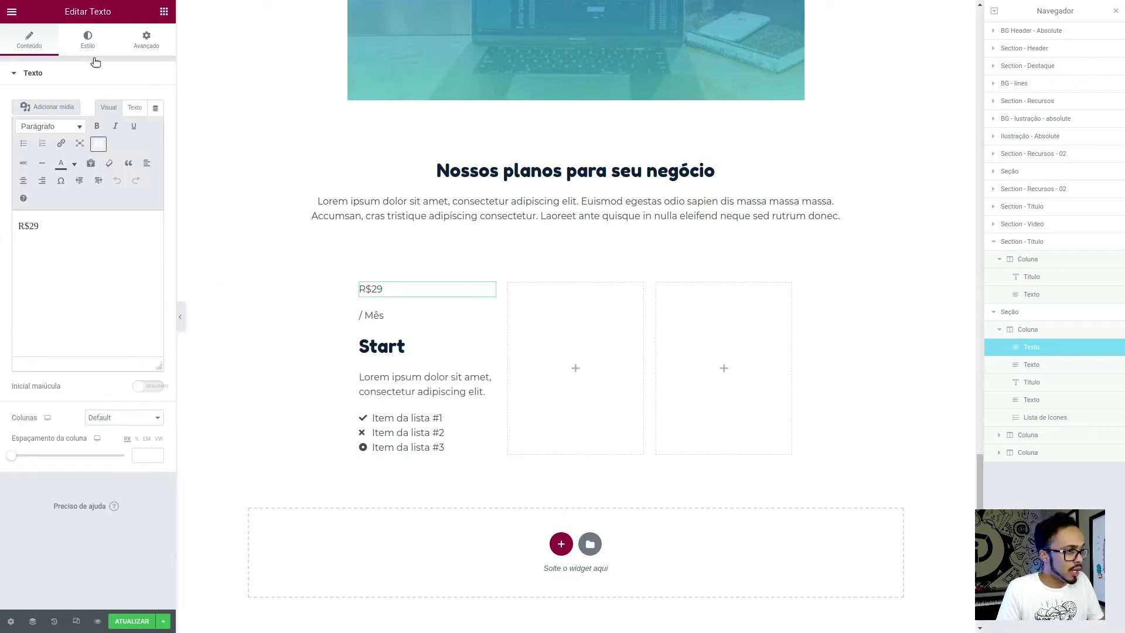
Style the R$29 price with the Primary blue colour and the first global typography preset
click(86, 40)
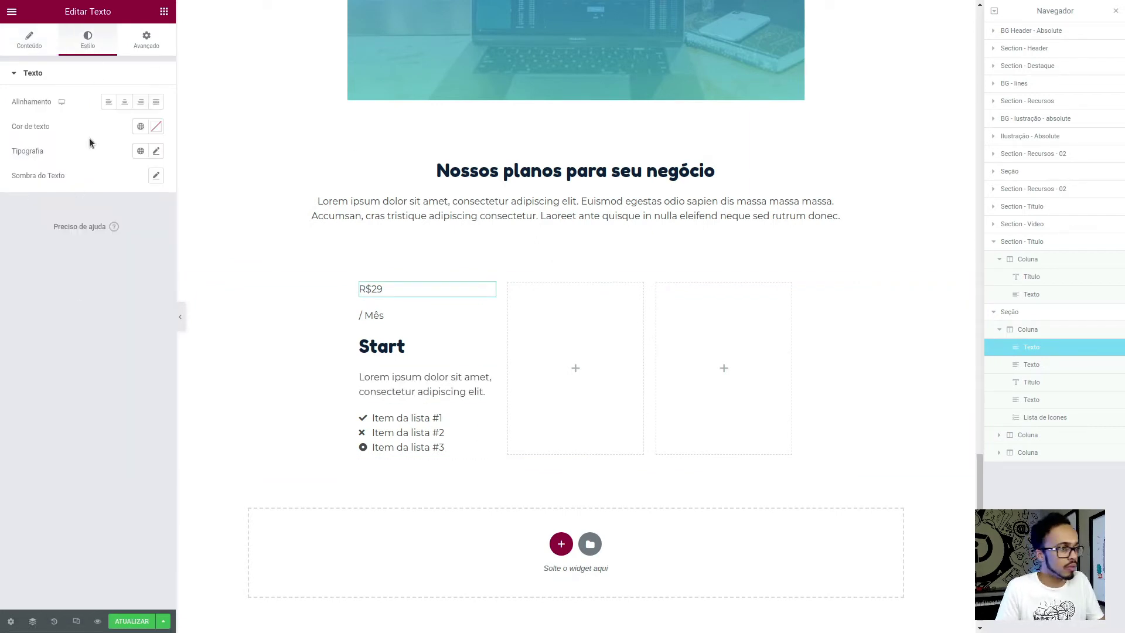
click(140, 127)
click(75, 182)
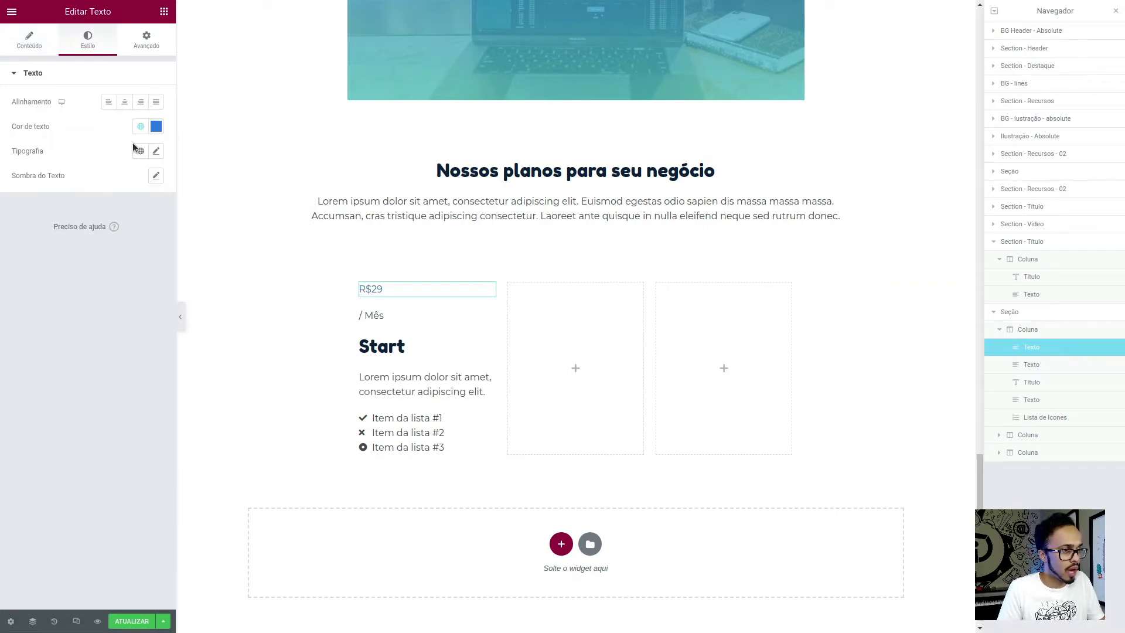
click(141, 151)
click(78, 209)
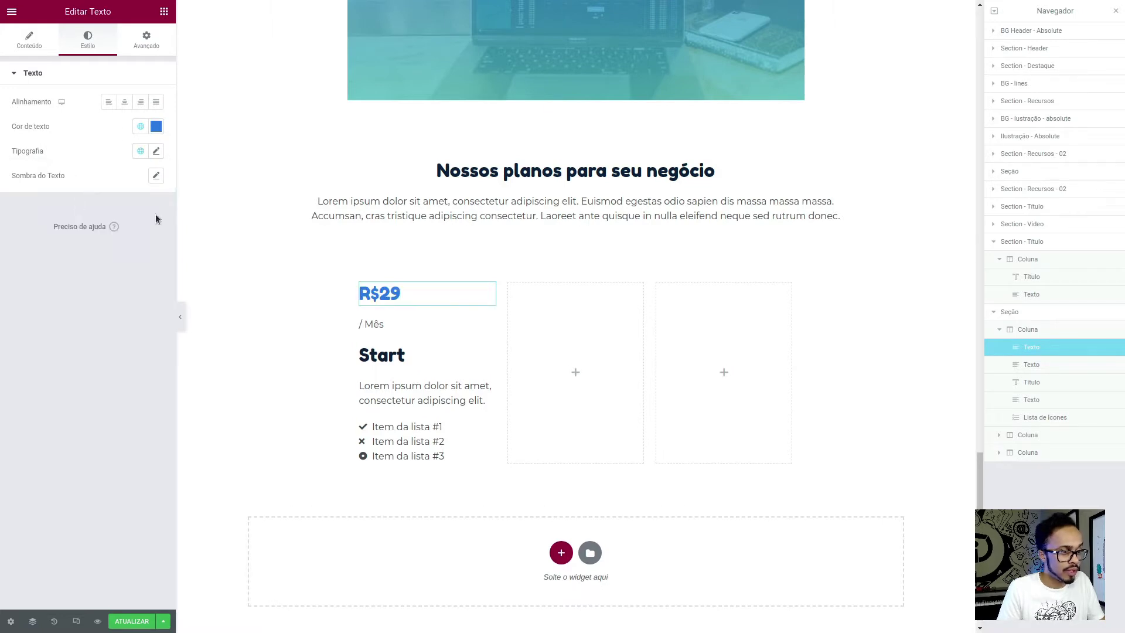
Set the R$29 price's width to inline (auto) in Advanced positioning
click(146, 42)
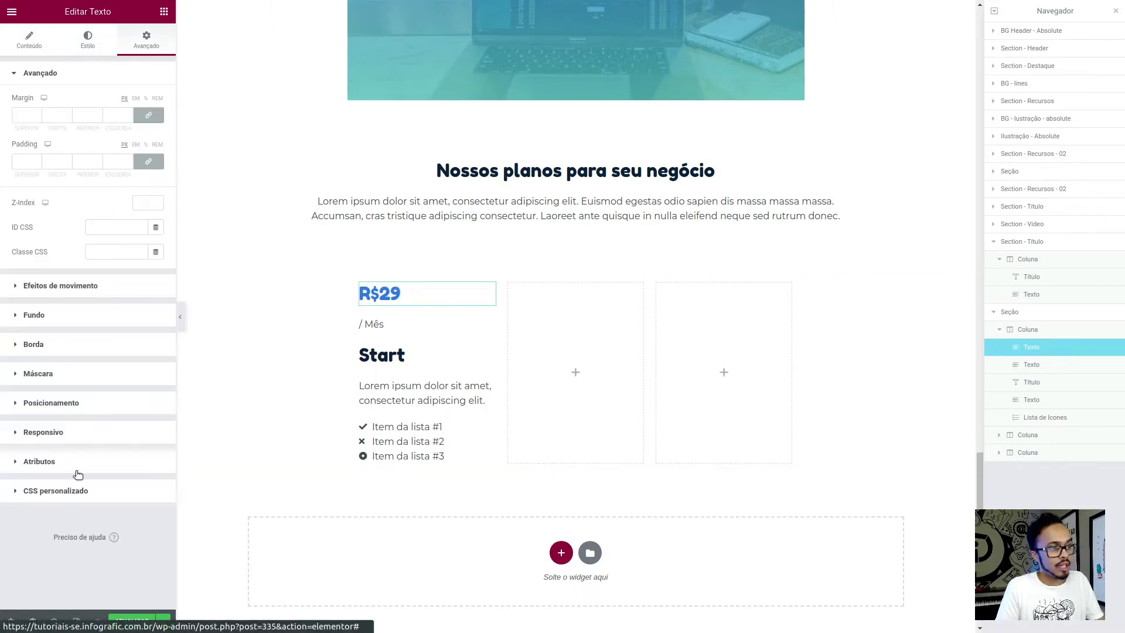
click(74, 411)
click(113, 273)
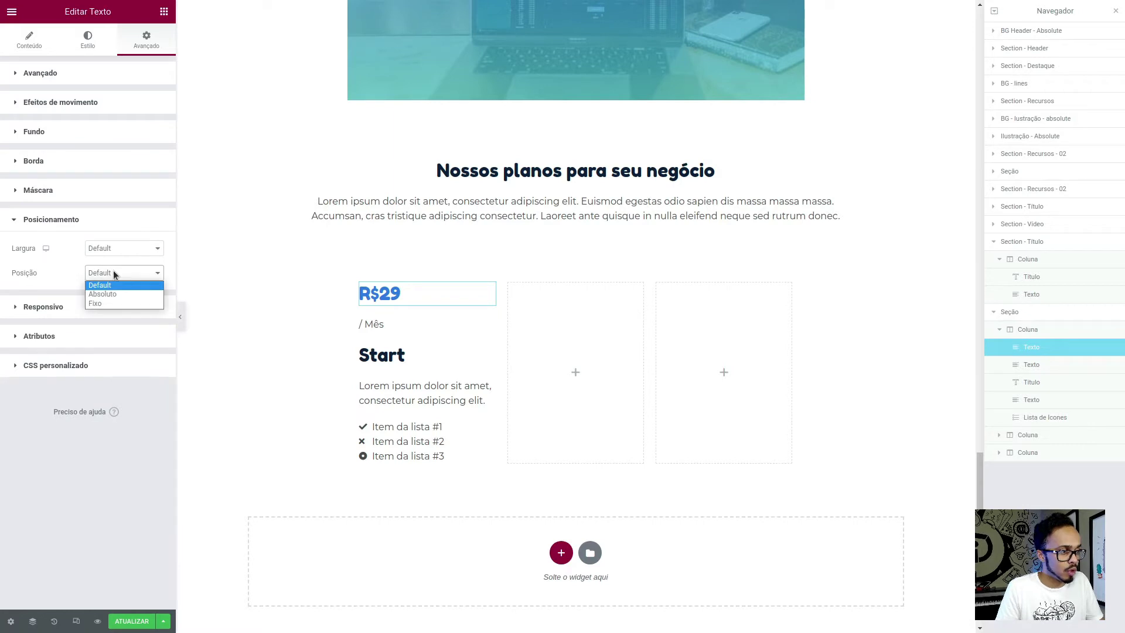
click(114, 250)
click(117, 279)
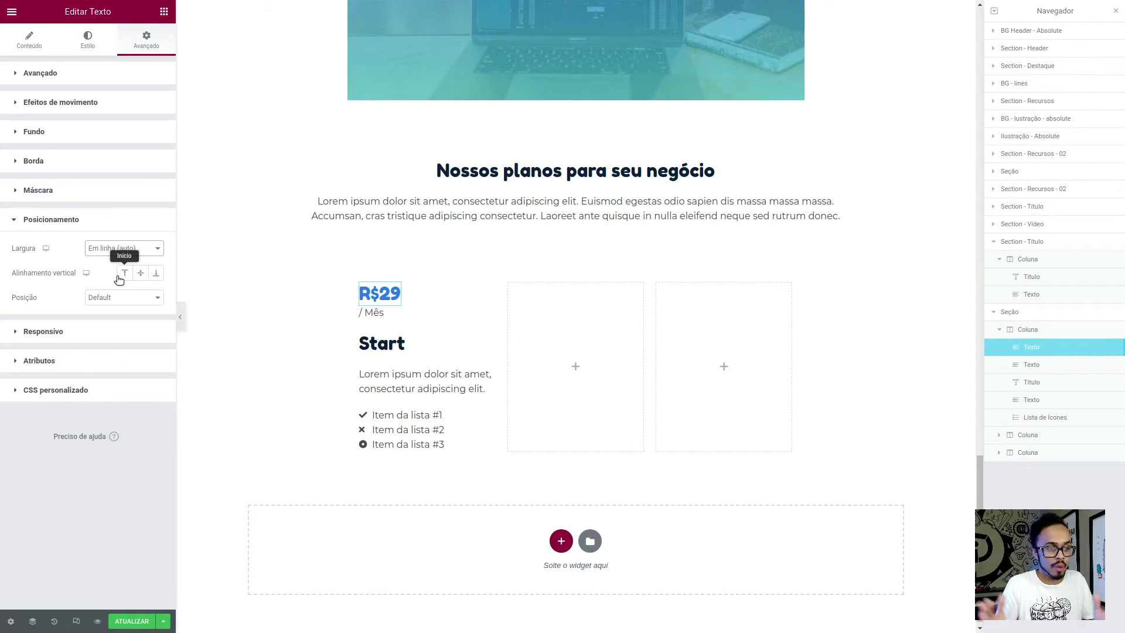
mouse_move(576, 365)
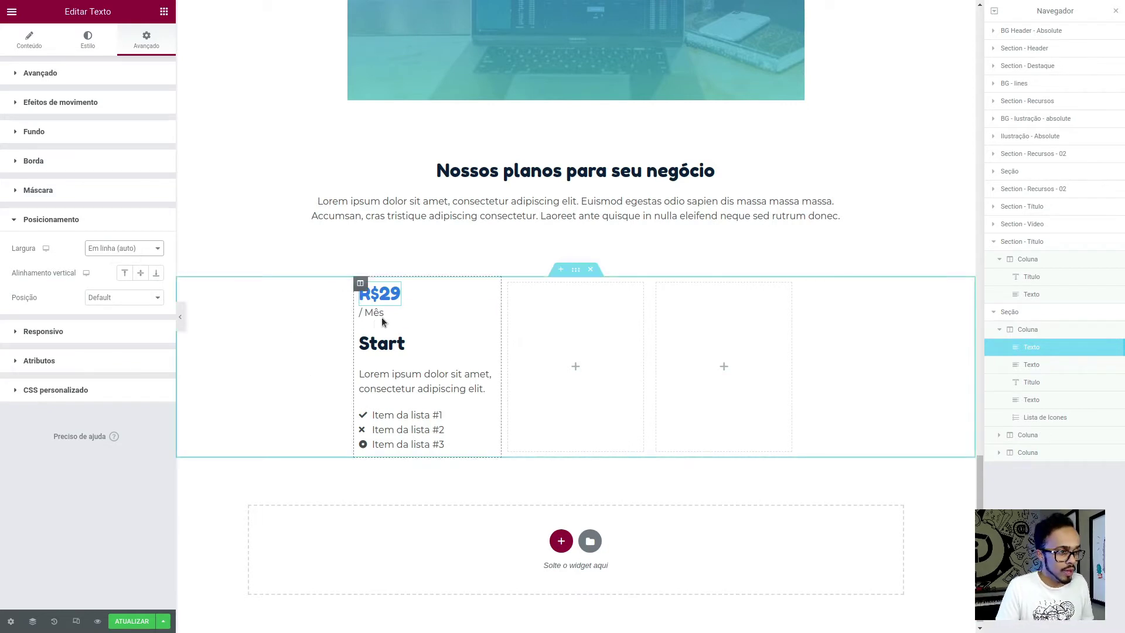
Make the '/ Mês' label inline beside the price, aligned to the bottom
click(491, 315)
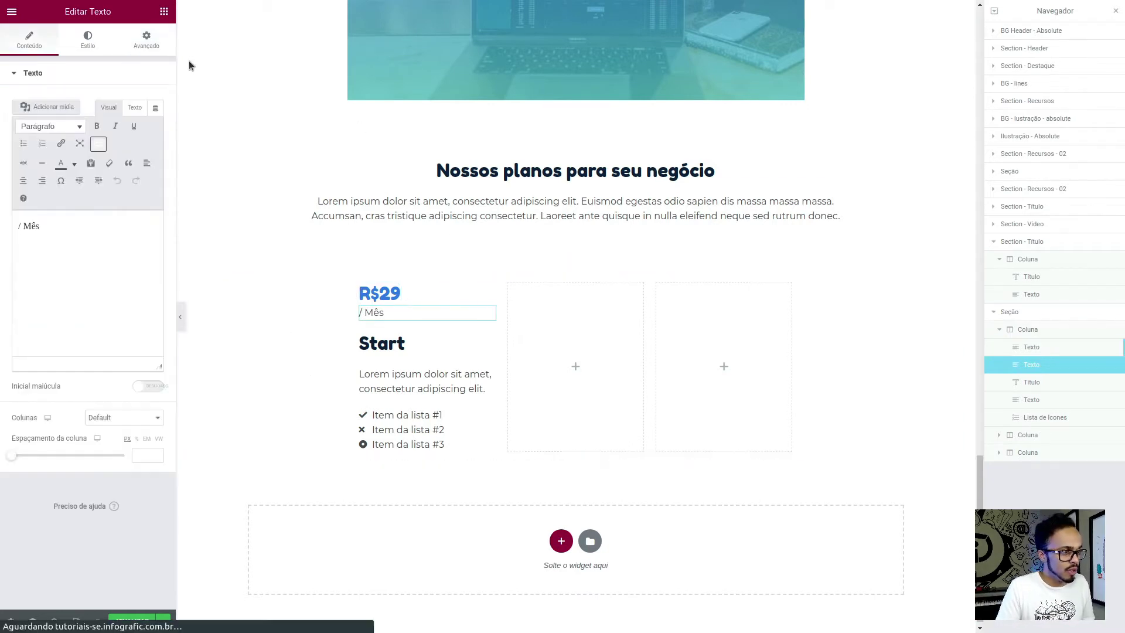
click(151, 39)
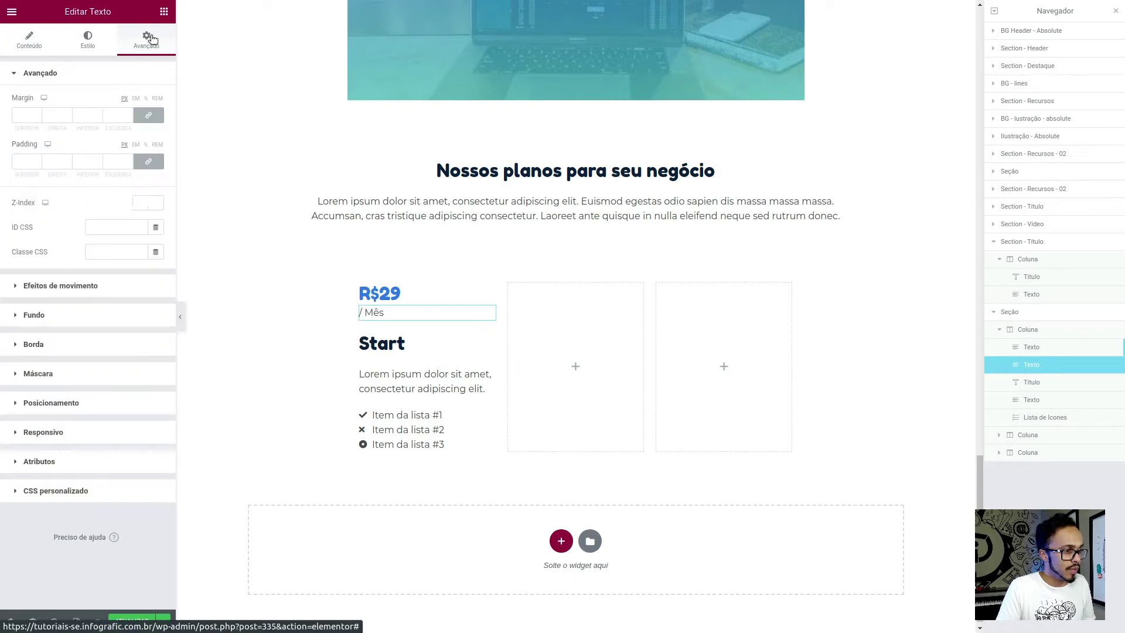
click(95, 408)
click(107, 248)
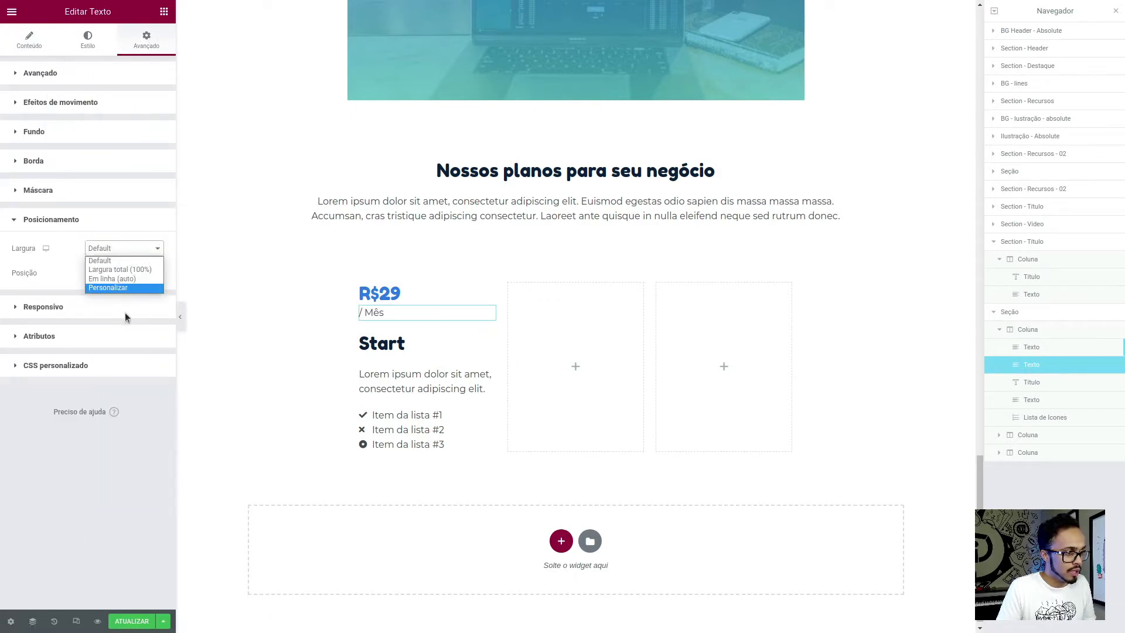
click(120, 280)
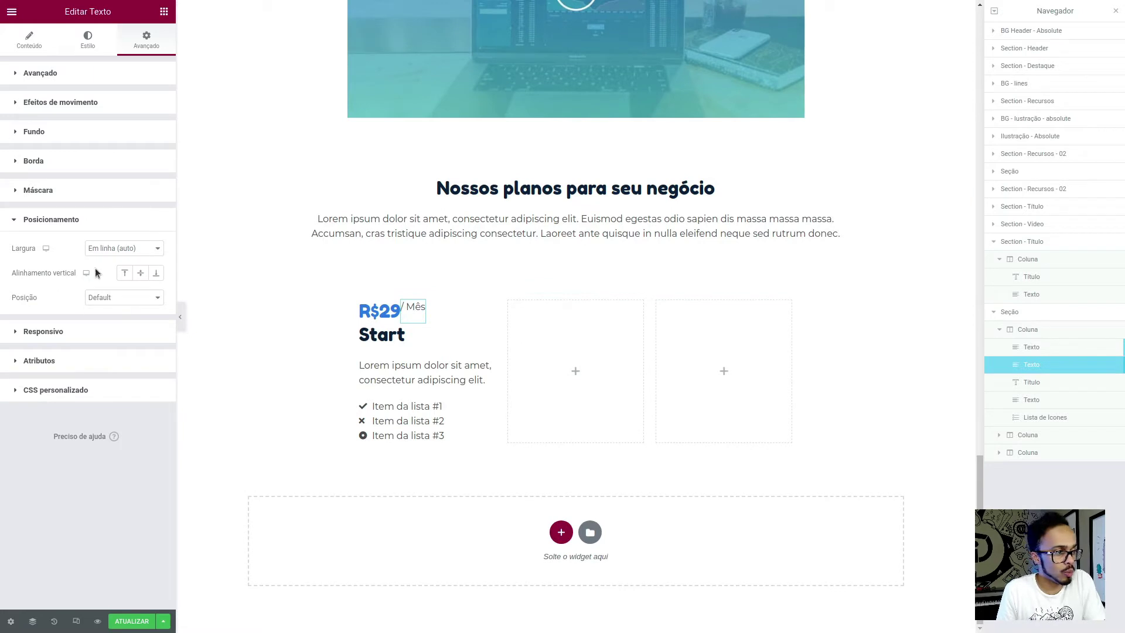
click(157, 276)
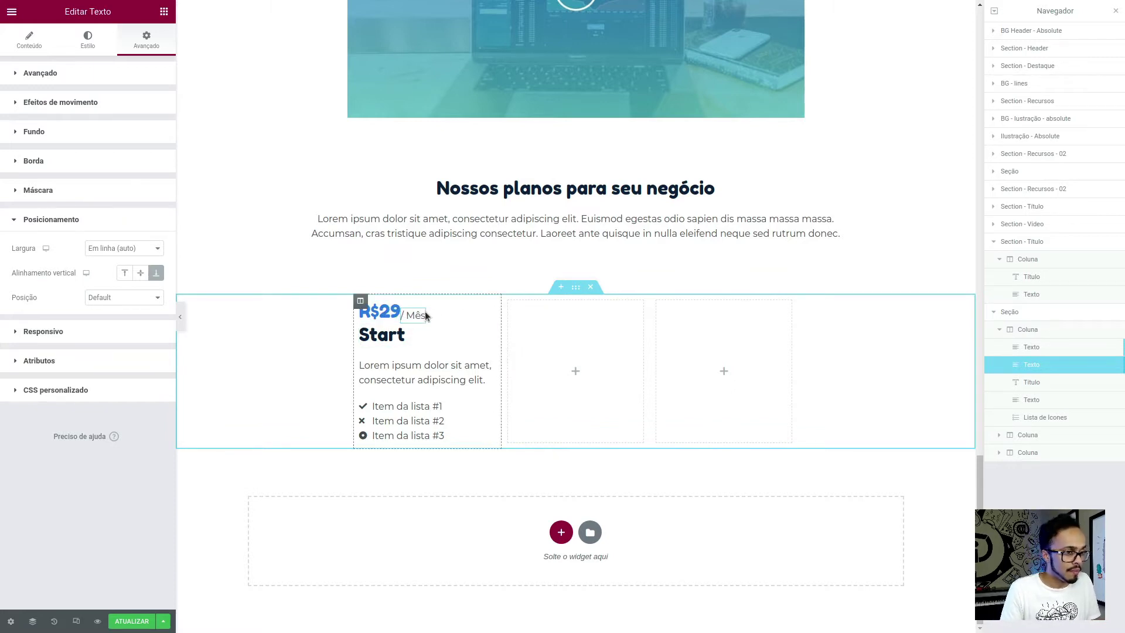
Unlink the R$29 margins and add a right margin for an 8 px gap
click(397, 313)
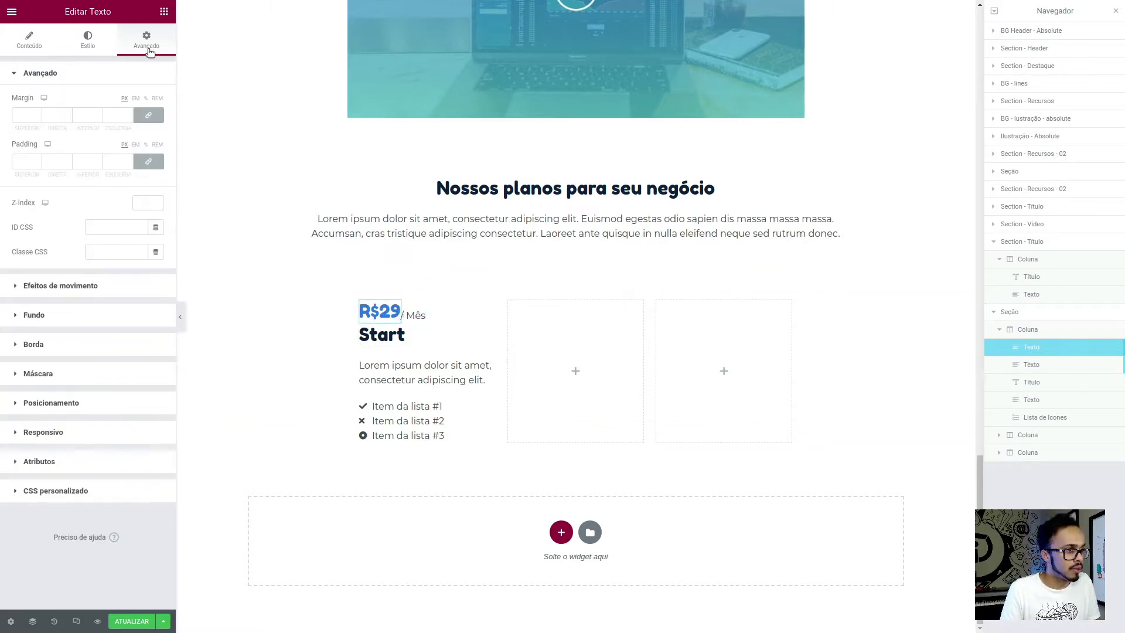
click(149, 117)
text(8)
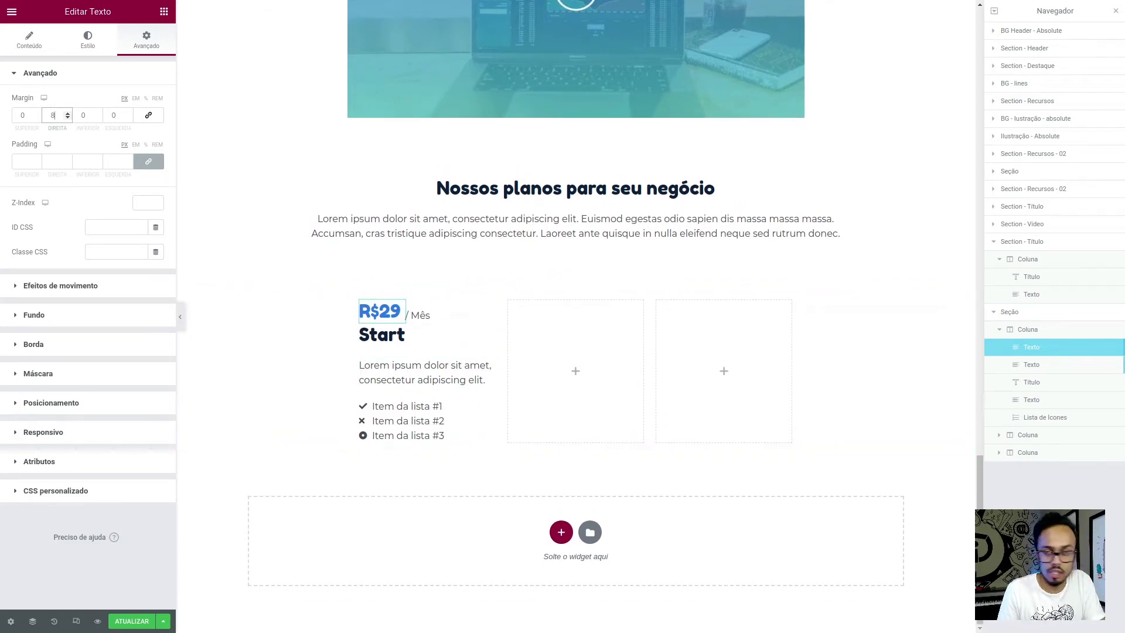
click(1045, 417)
click(999, 366)
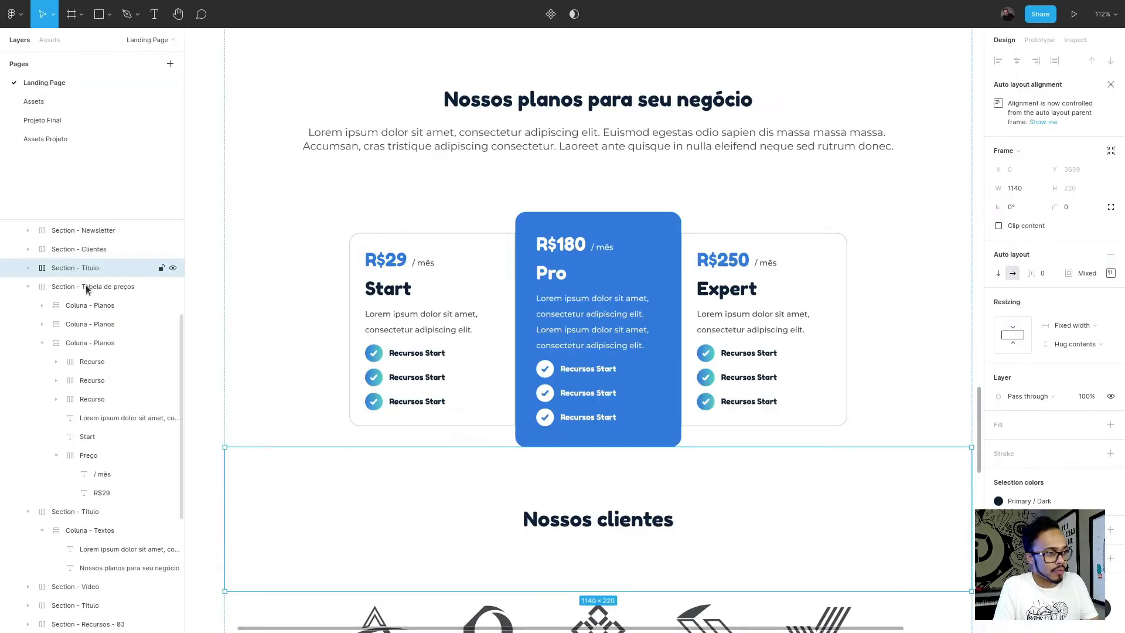
Inspect the Start card's Coluna - Planos auto-layout: 10 item spacing and 24 padding
click(88, 343)
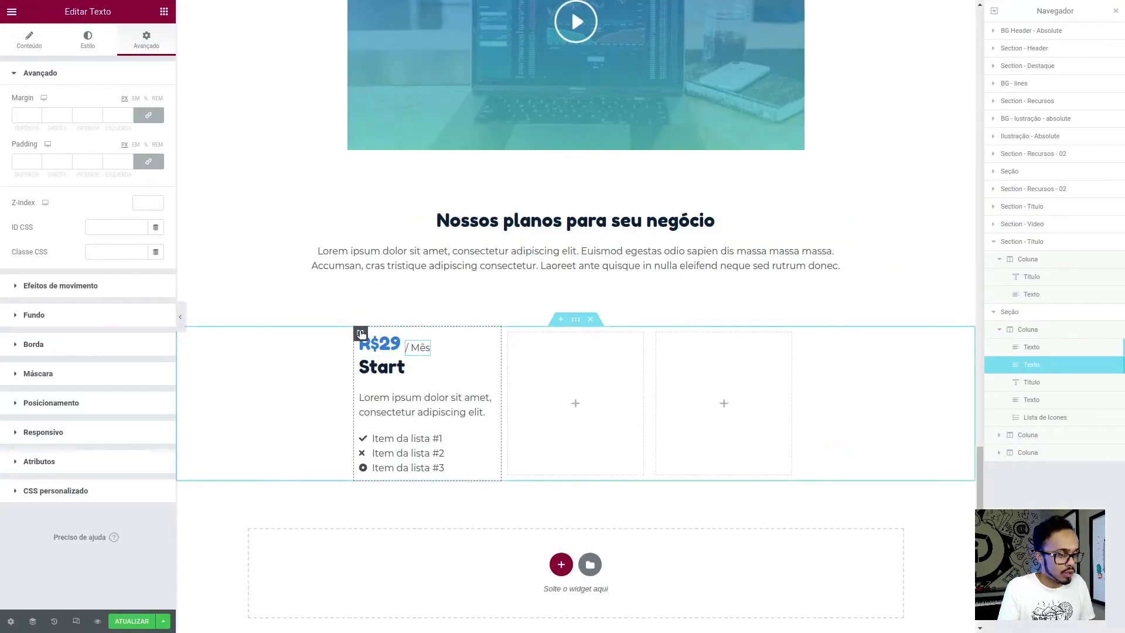
Give the first pricing column 24 padding and 10 px spacing between widgets
click(360, 333)
text(24)
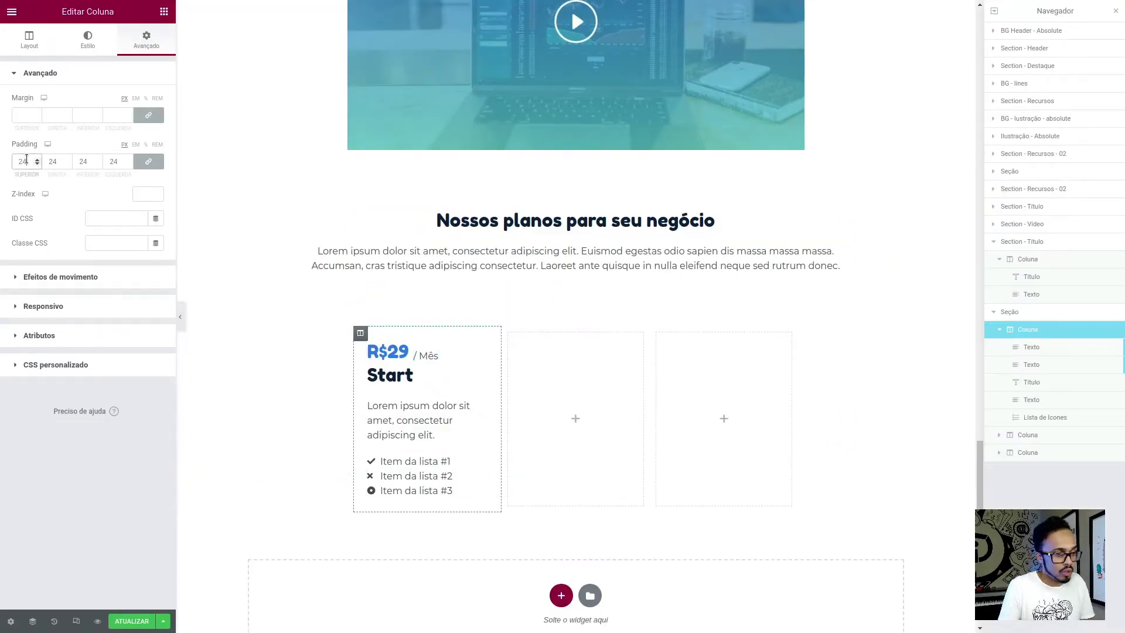
click(27, 41)
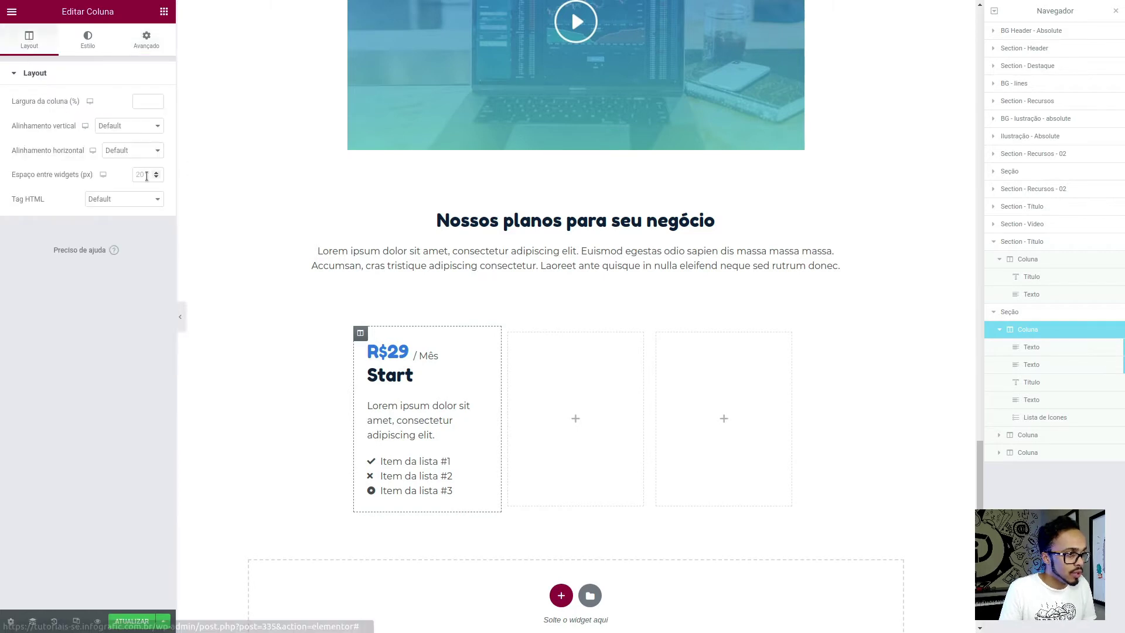
text(10)
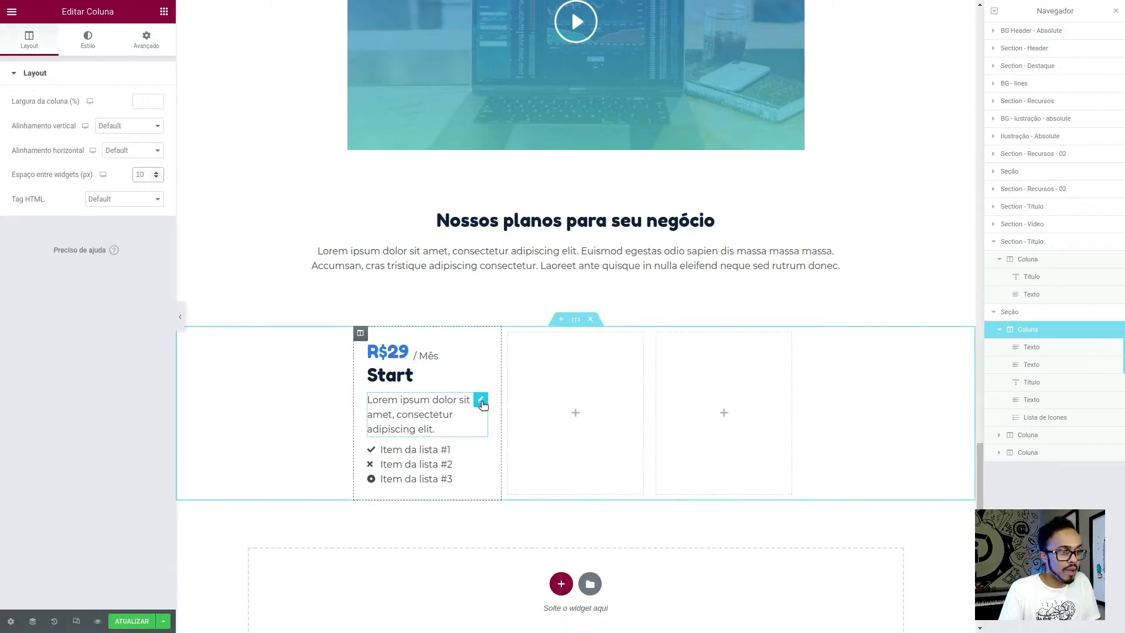
Select the Start description and bring up its global typography presets
click(481, 401)
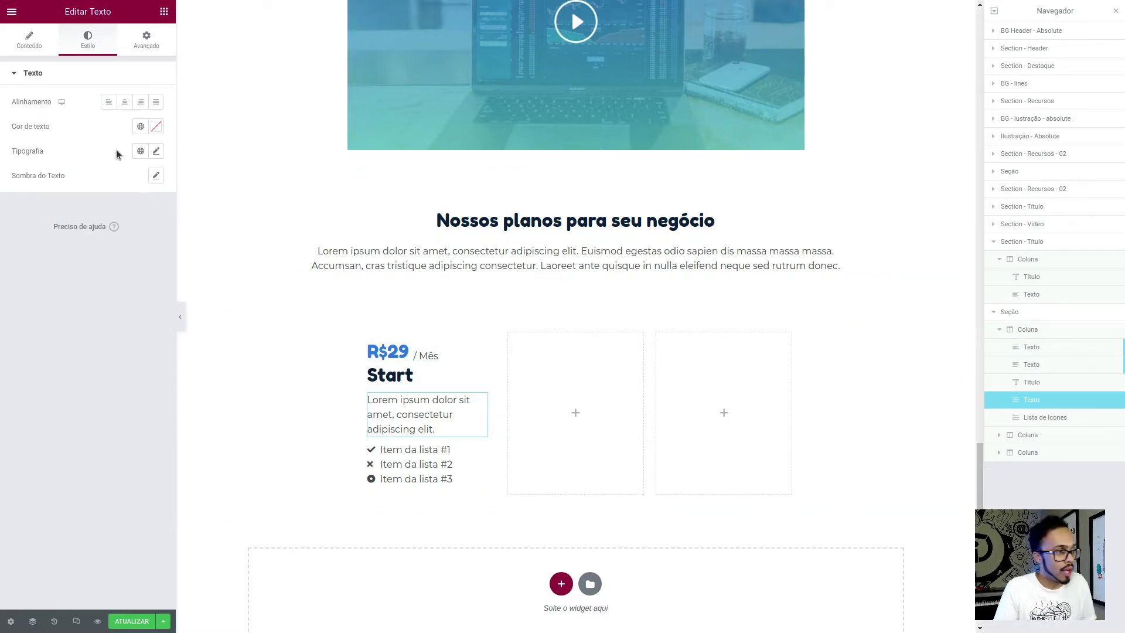
click(140, 153)
scroll(112, 287, down, 2)
Apply the Text - Small global font to the Start description
scroll(97, 304, down, 3)
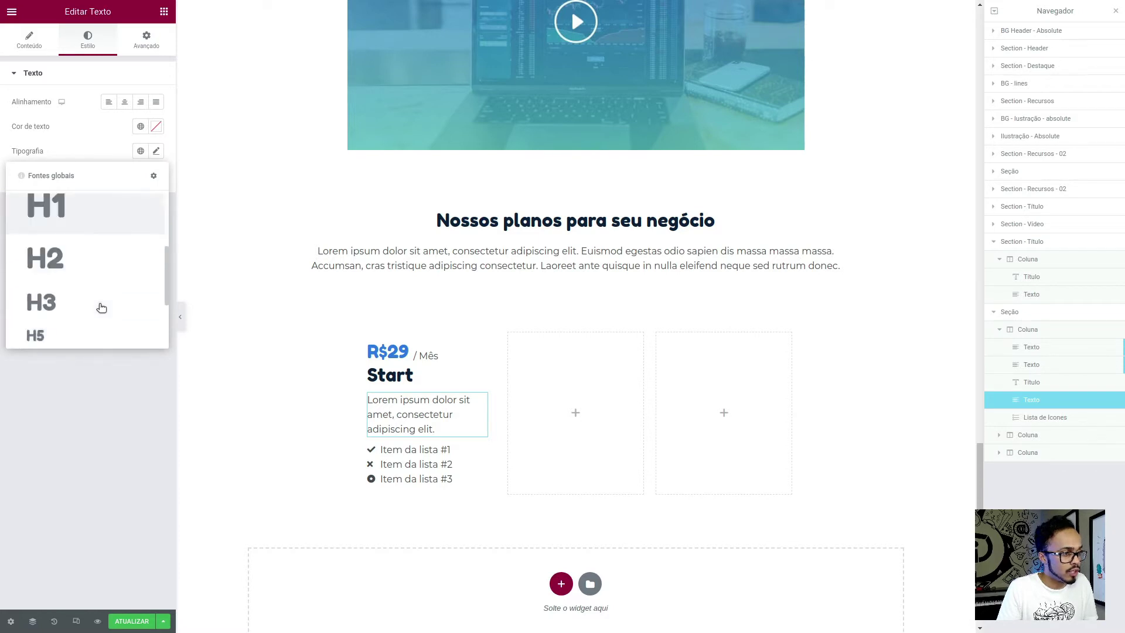
scroll(101, 307, down, 2)
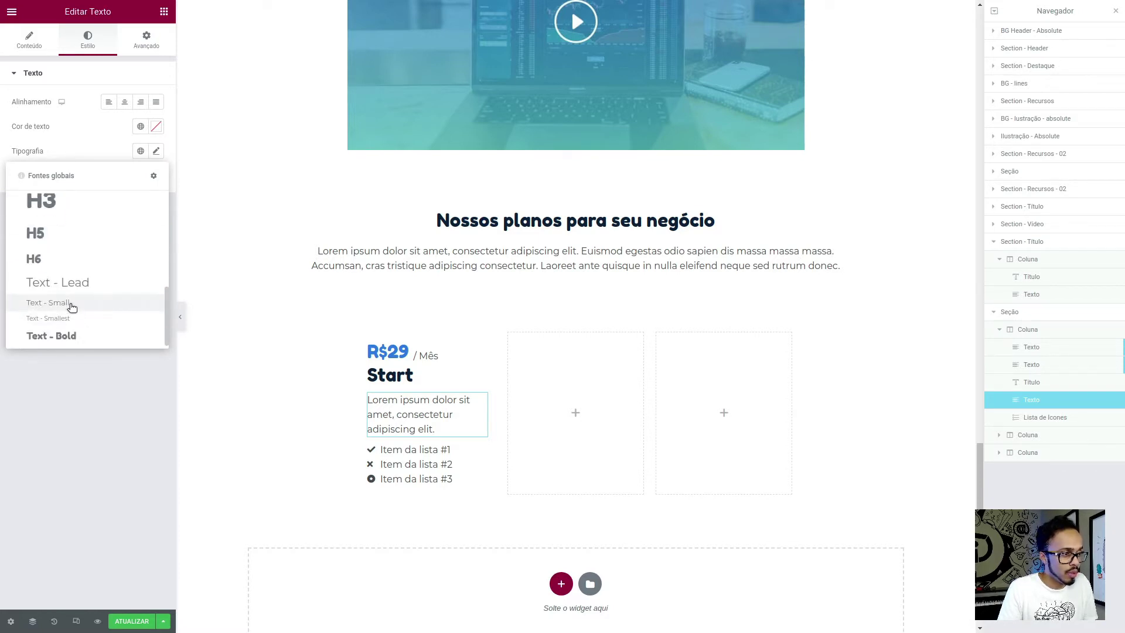
click(71, 304)
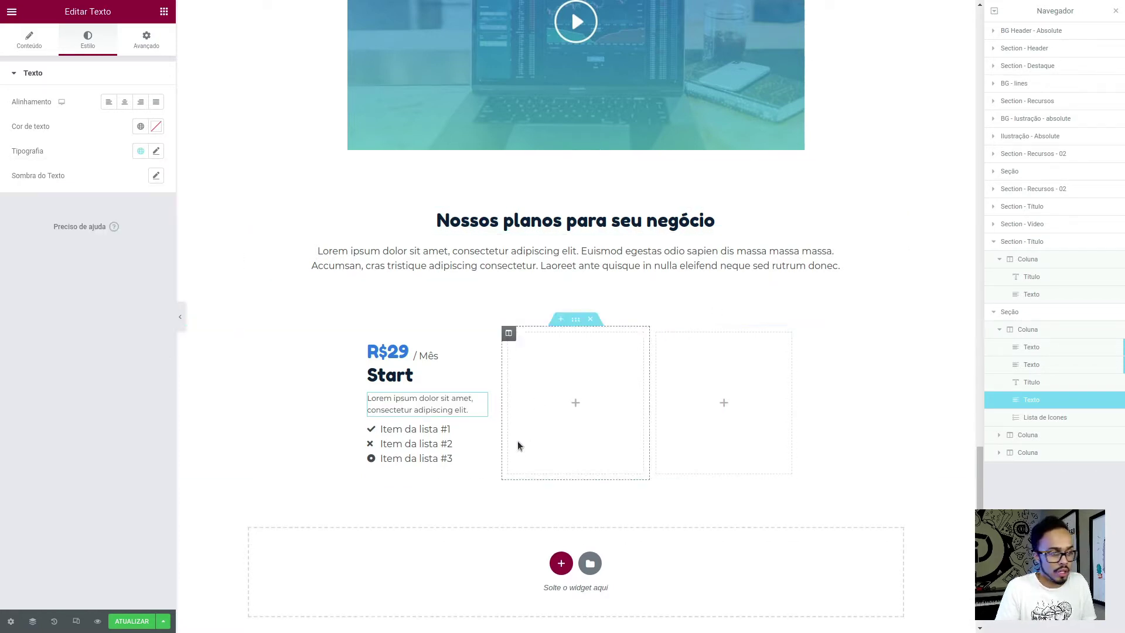
Apply the Text - Bold global font to the icon list items
click(479, 432)
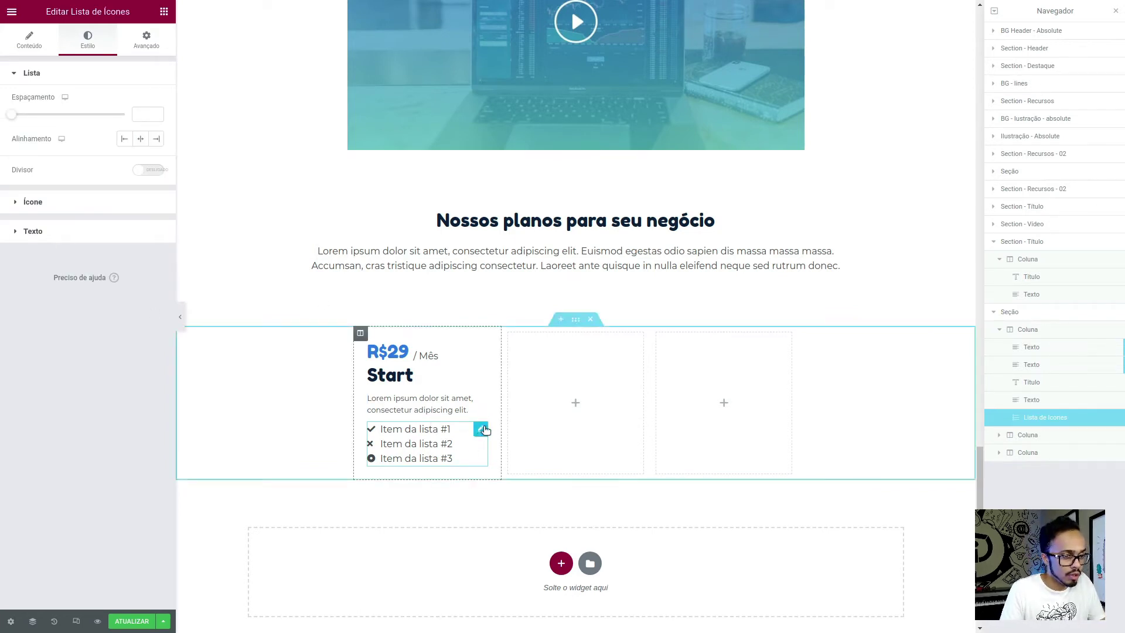
click(45, 231)
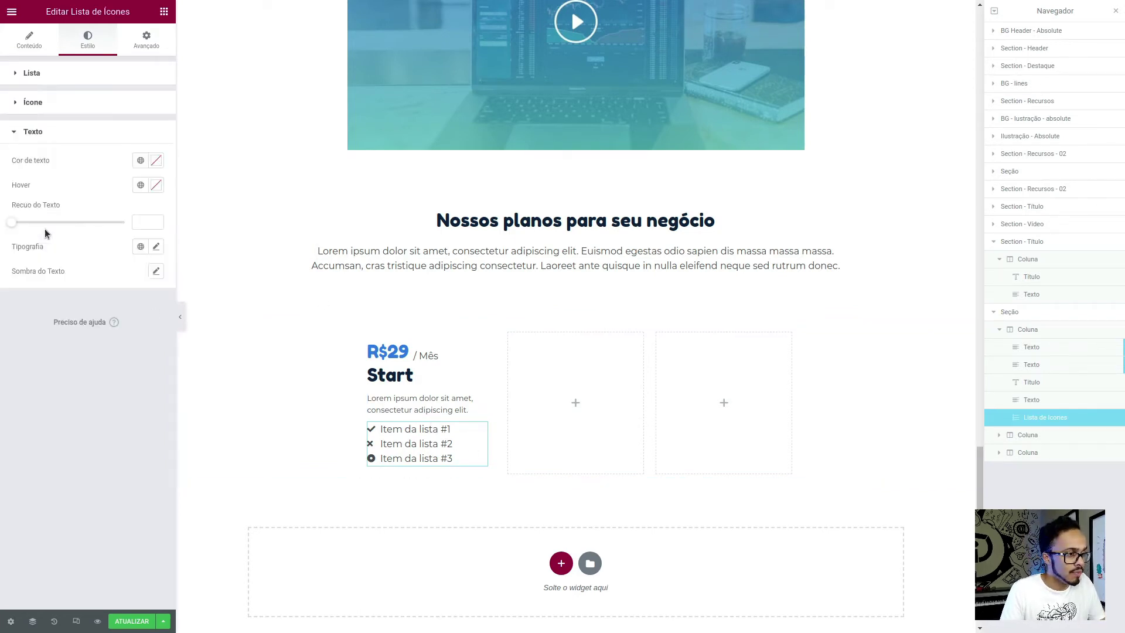
click(141, 246)
scroll(88, 420, down, 3)
scroll(73, 422, down, 2)
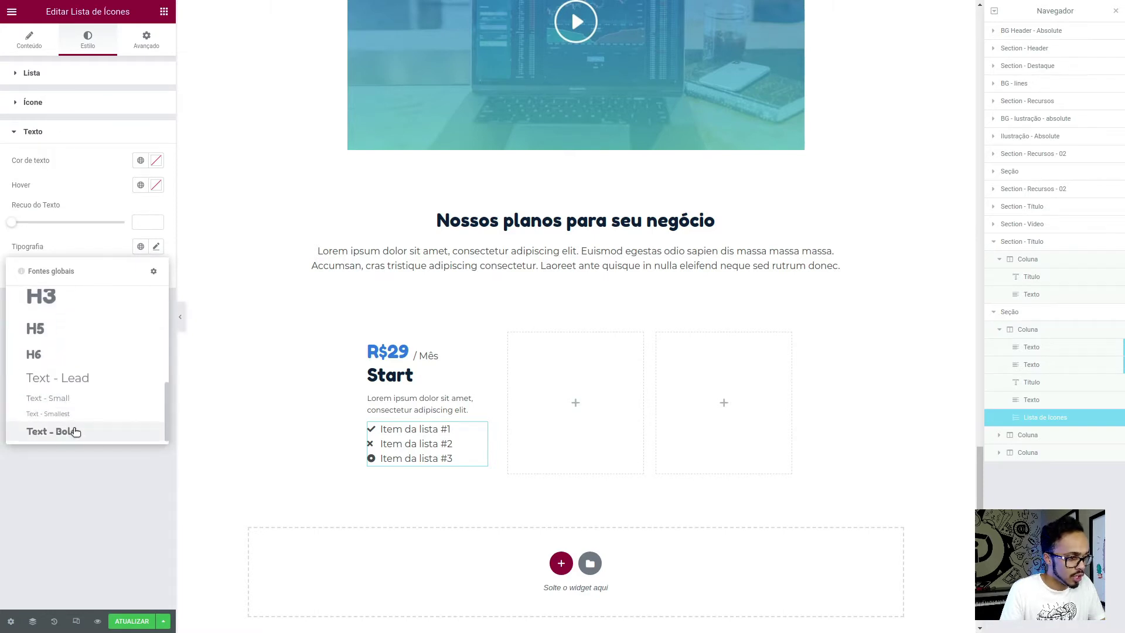
click(72, 430)
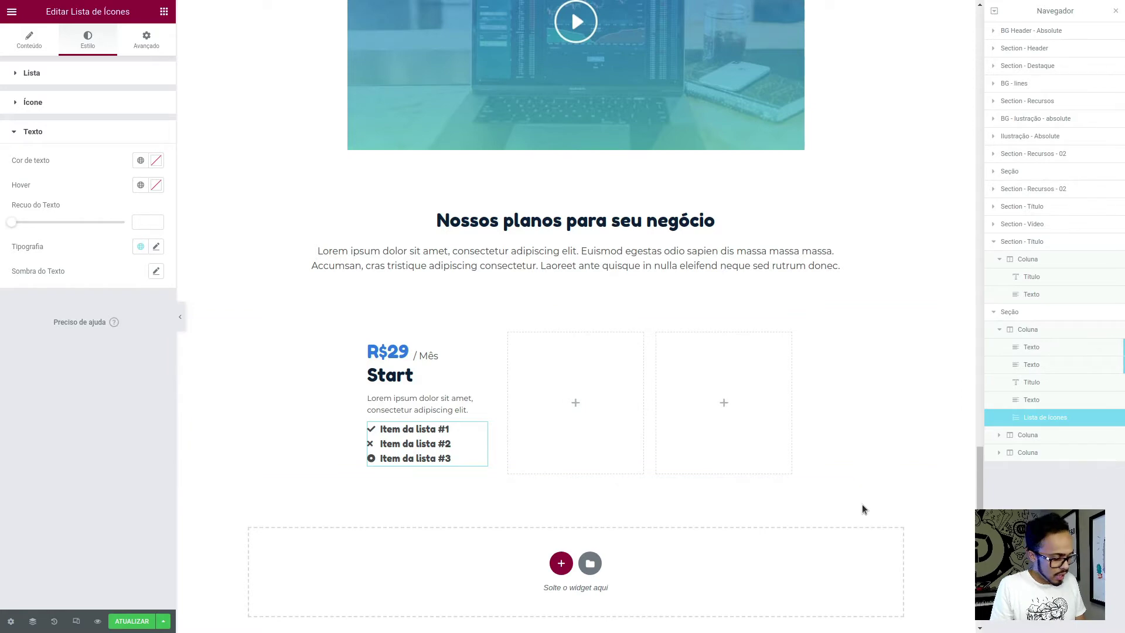
key(alt+Tab)
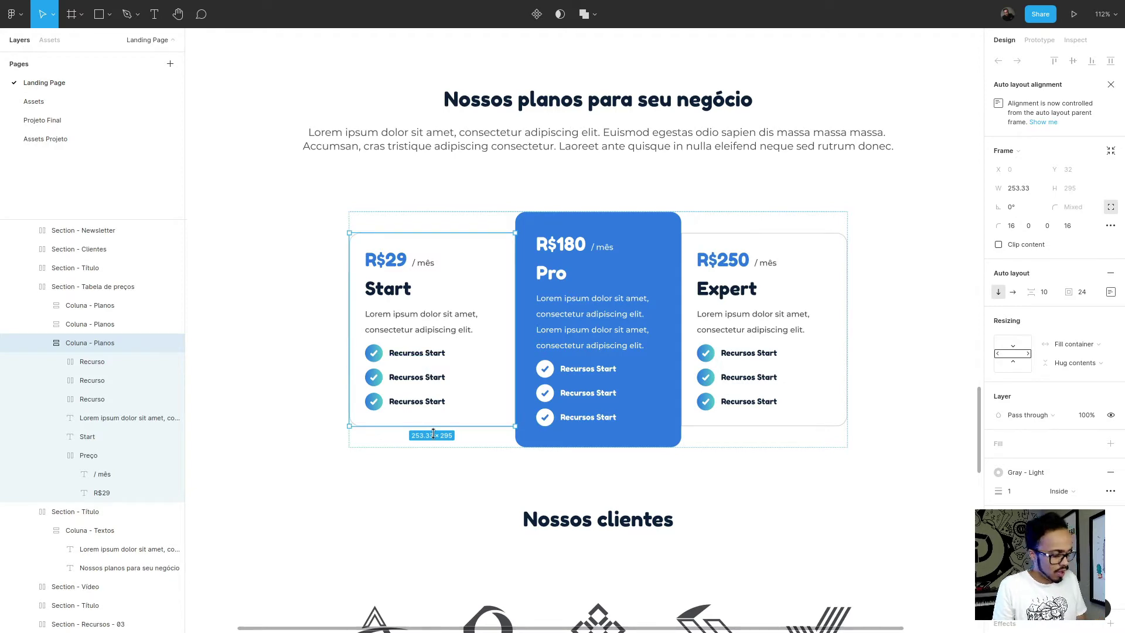
mouse_move(416, 353)
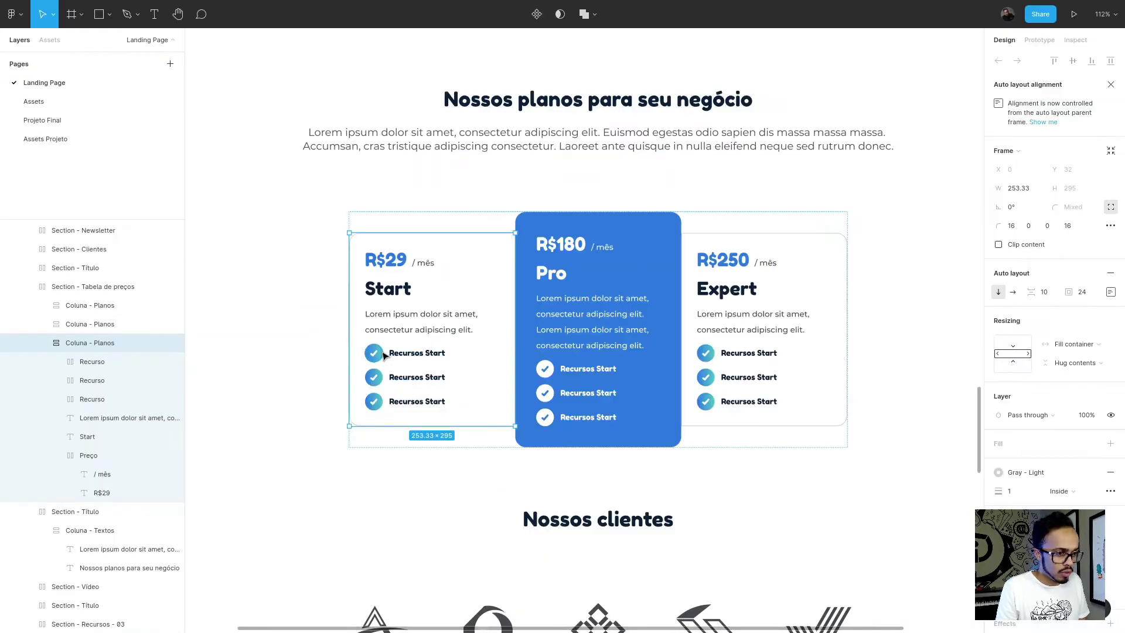
click(102, 437)
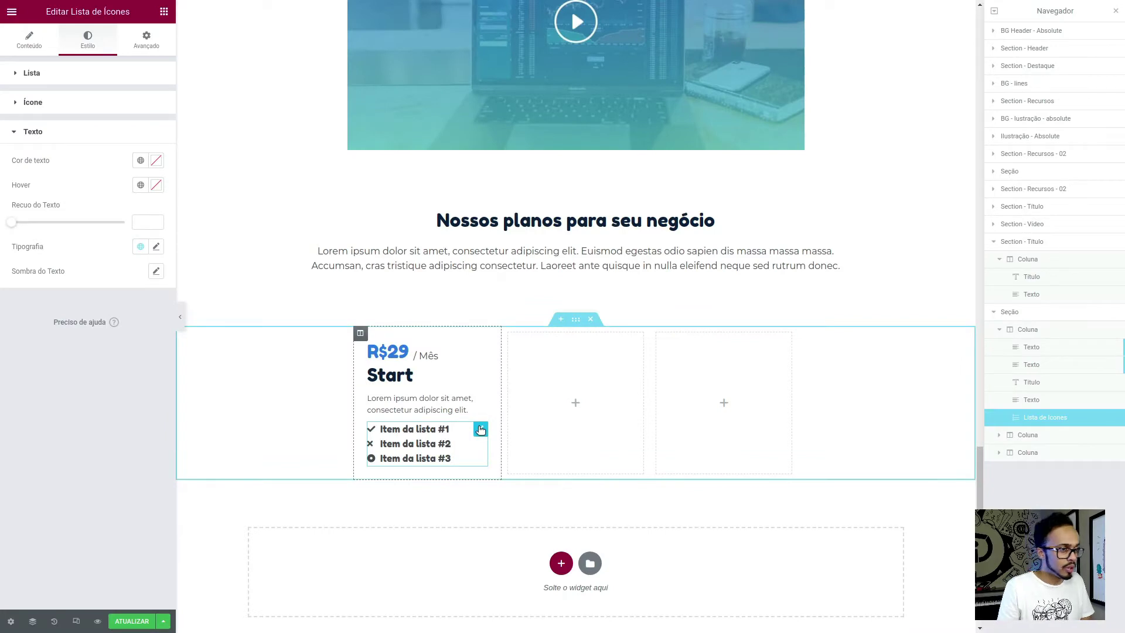
Set the icon list's icon size to 27
click(37, 102)
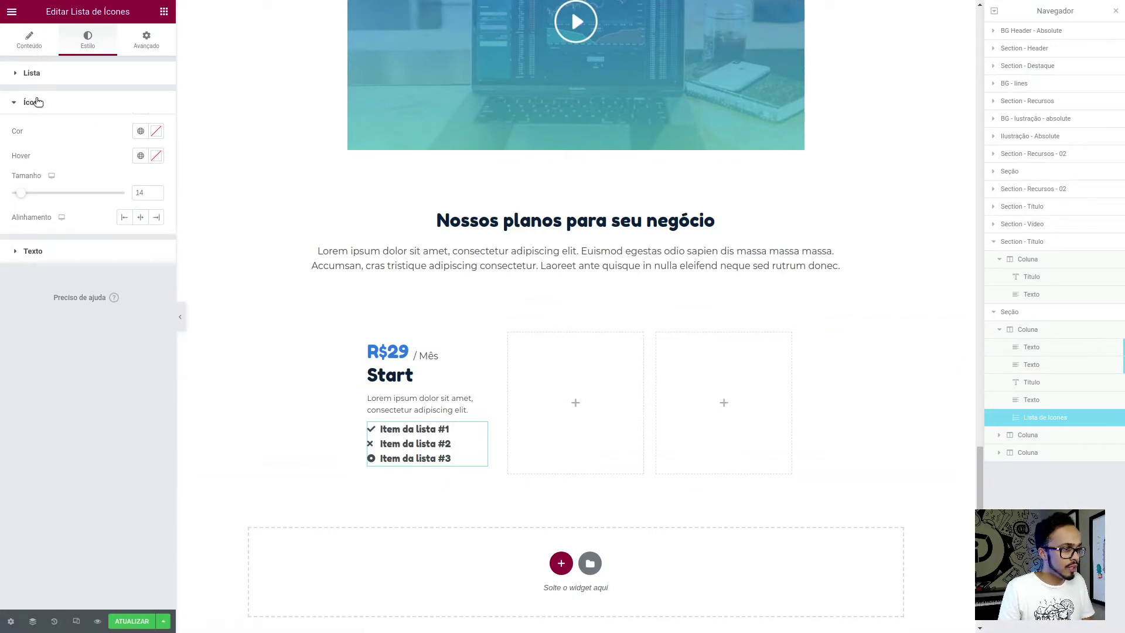
double_click(146, 193)
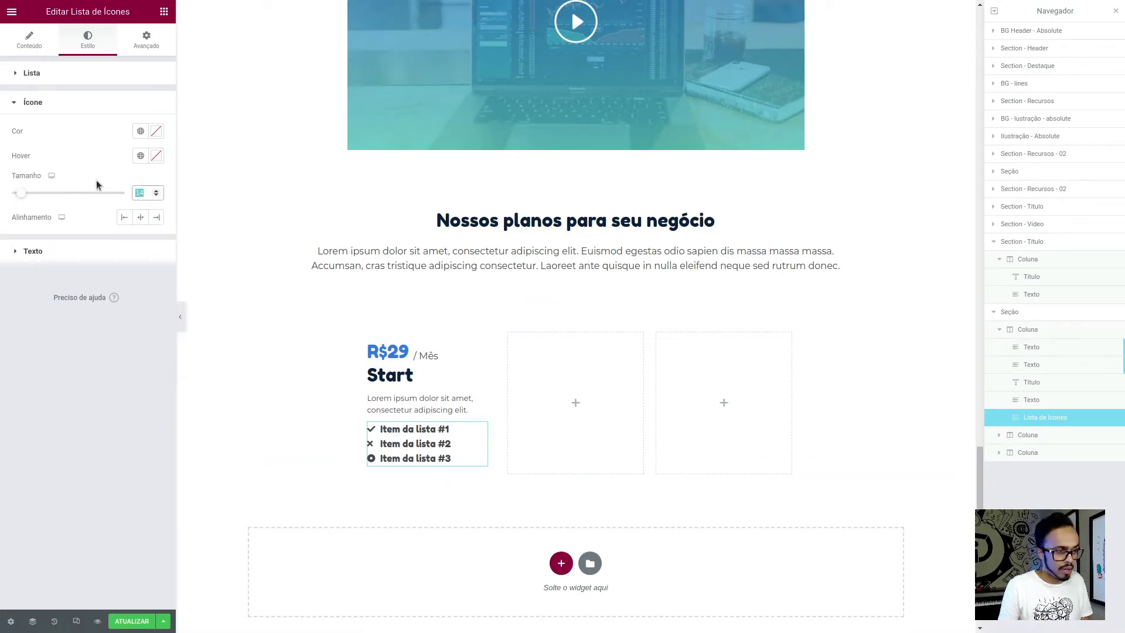
text(27)
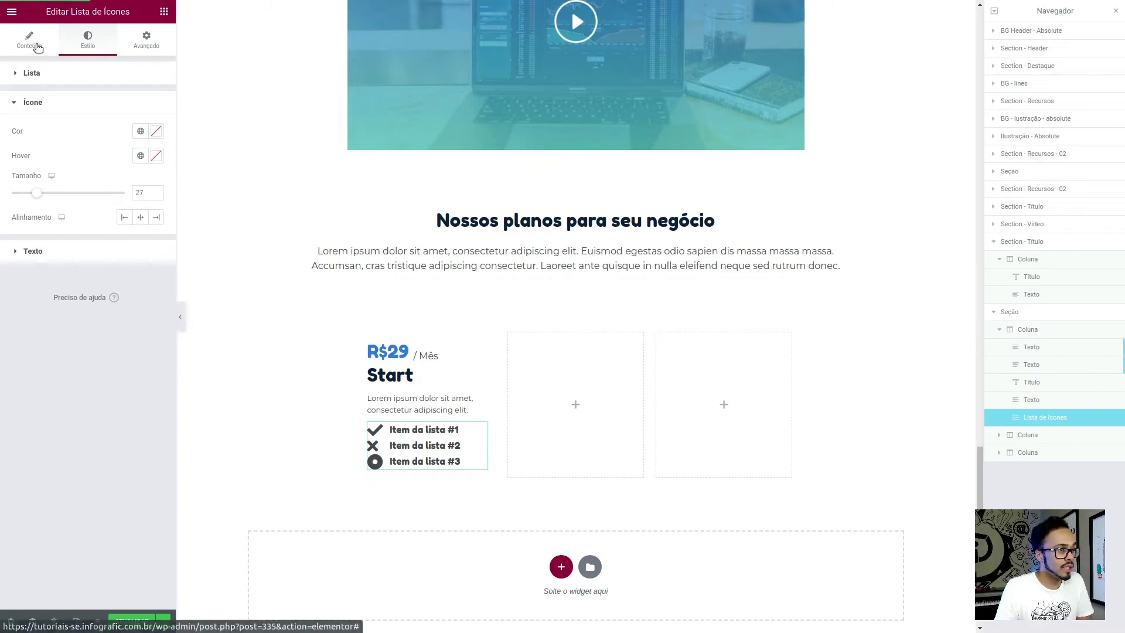
Reduce the list to one item and give it the circled check icon
click(37, 47)
click(150, 173)
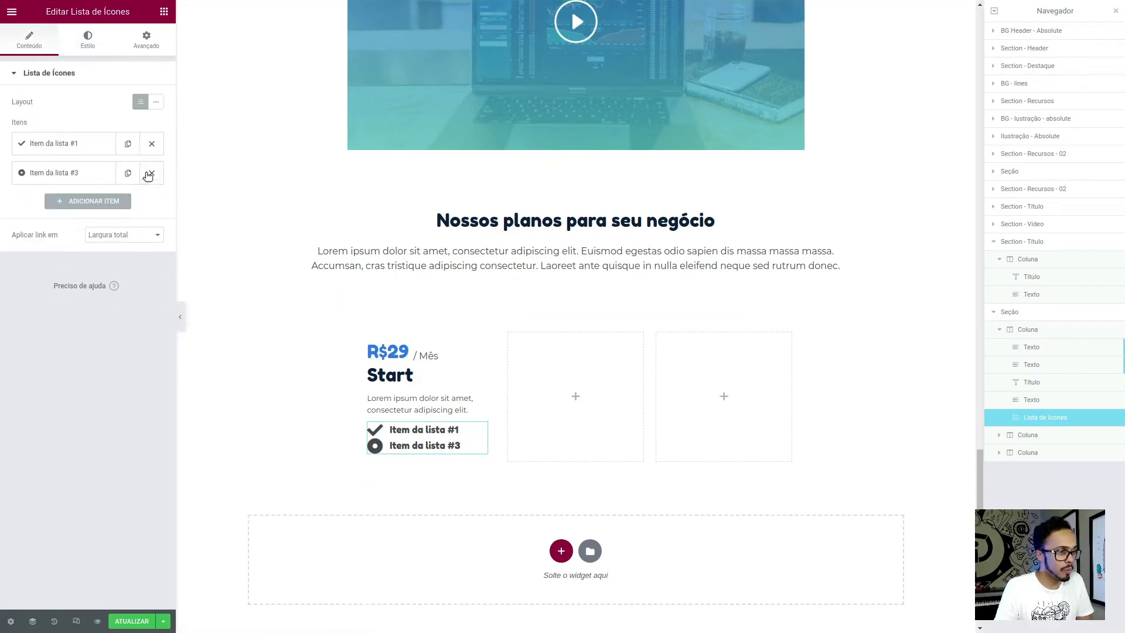
click(150, 173)
click(100, 145)
click(85, 238)
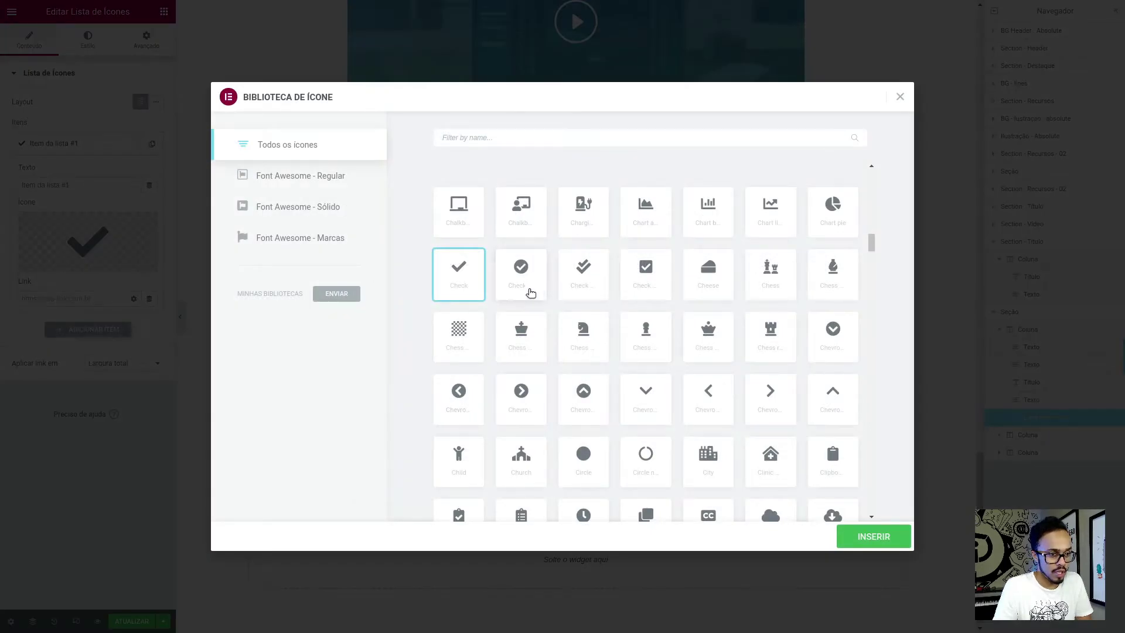
click(529, 272)
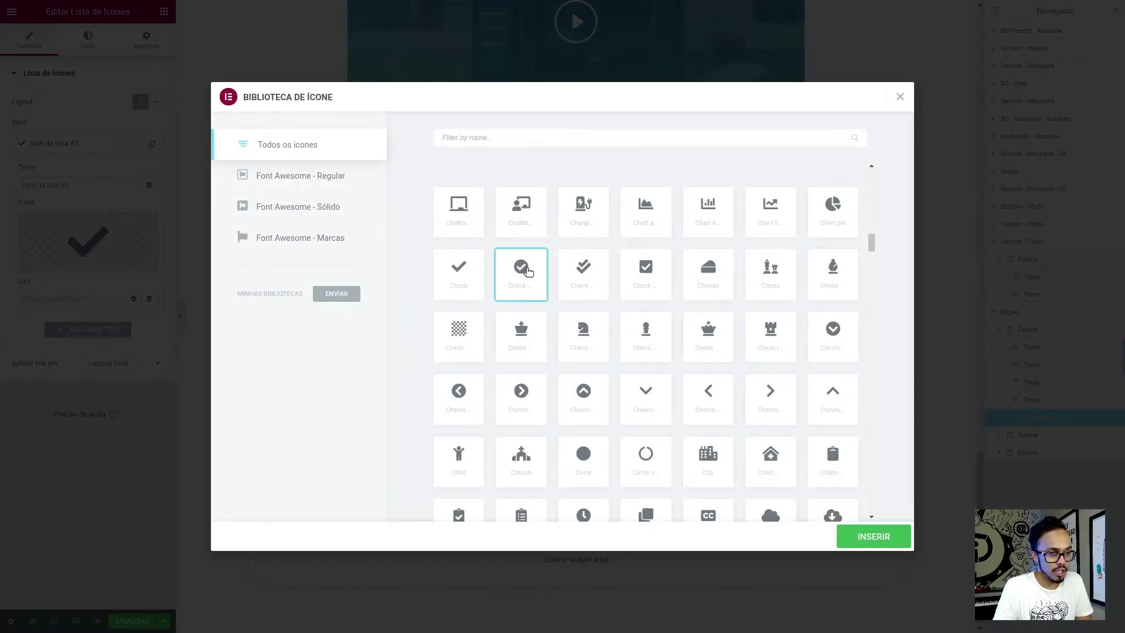
click(874, 536)
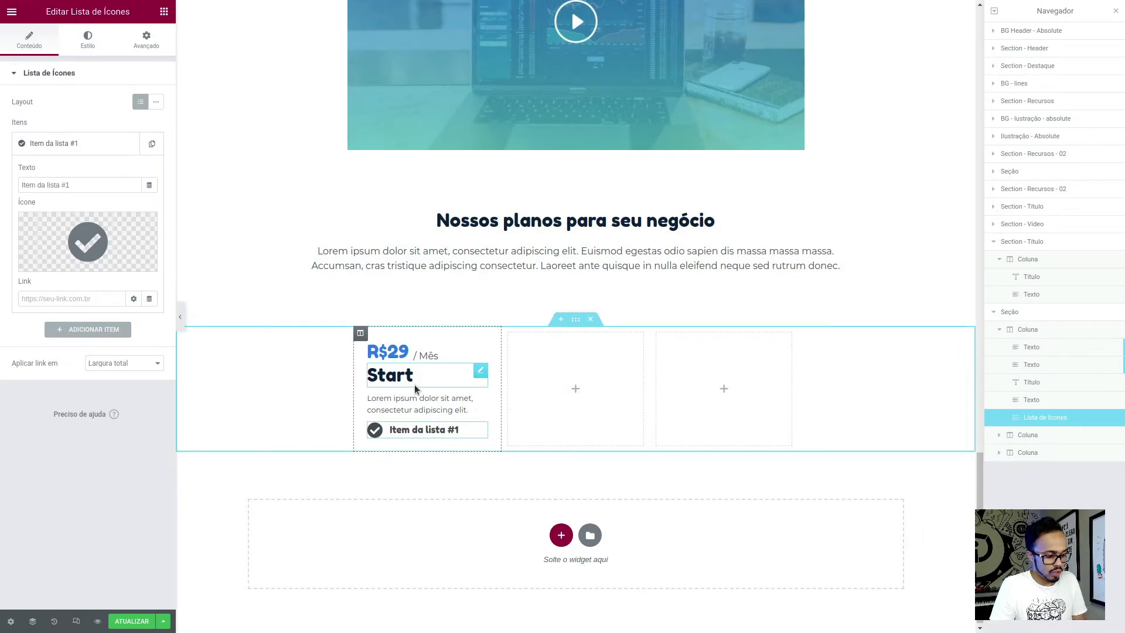
Rename the first list item to 'Recurso 01' using the Figma design as reference
key(alt+Tab)
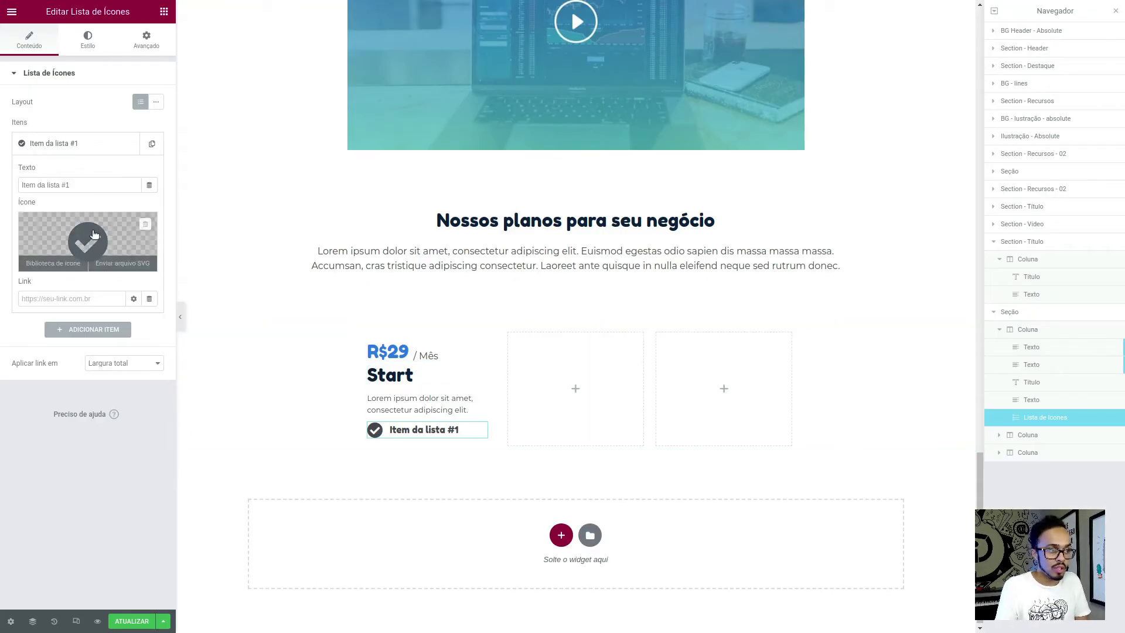
drag(81, 186, 14, 178)
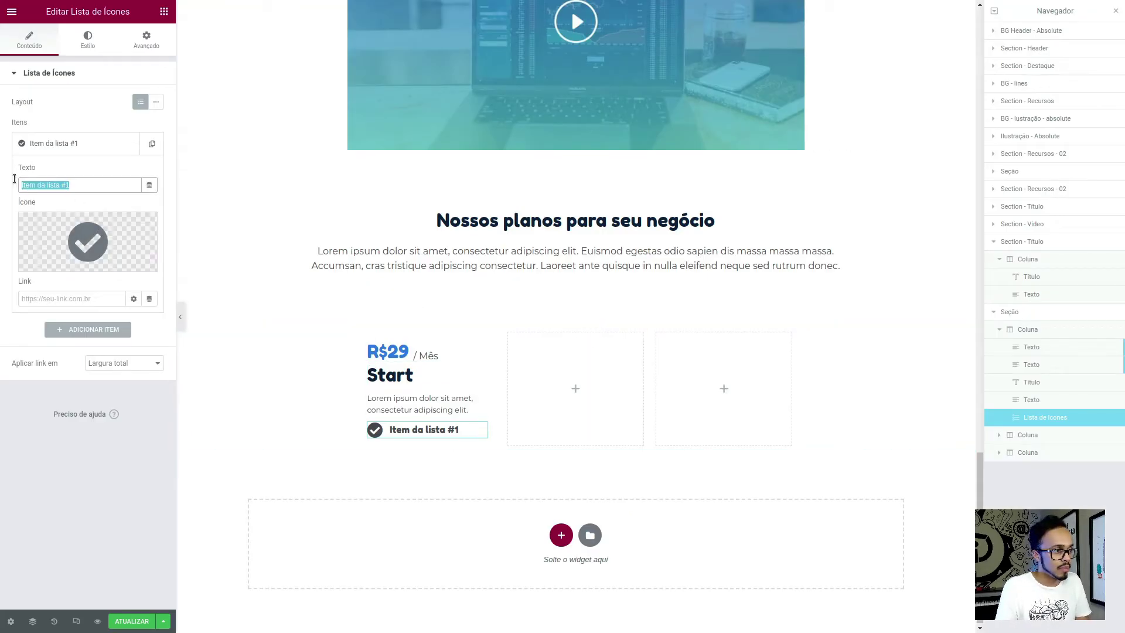
text(Recursos 01)
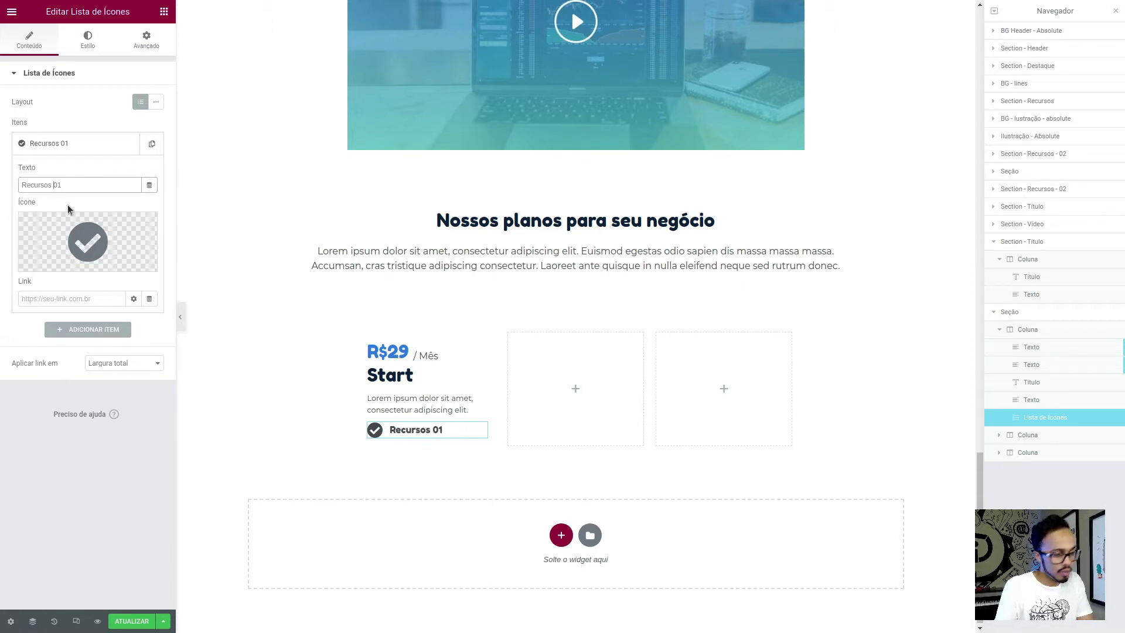
key(BackSpace)
key(BackSpace)
click(64, 145)
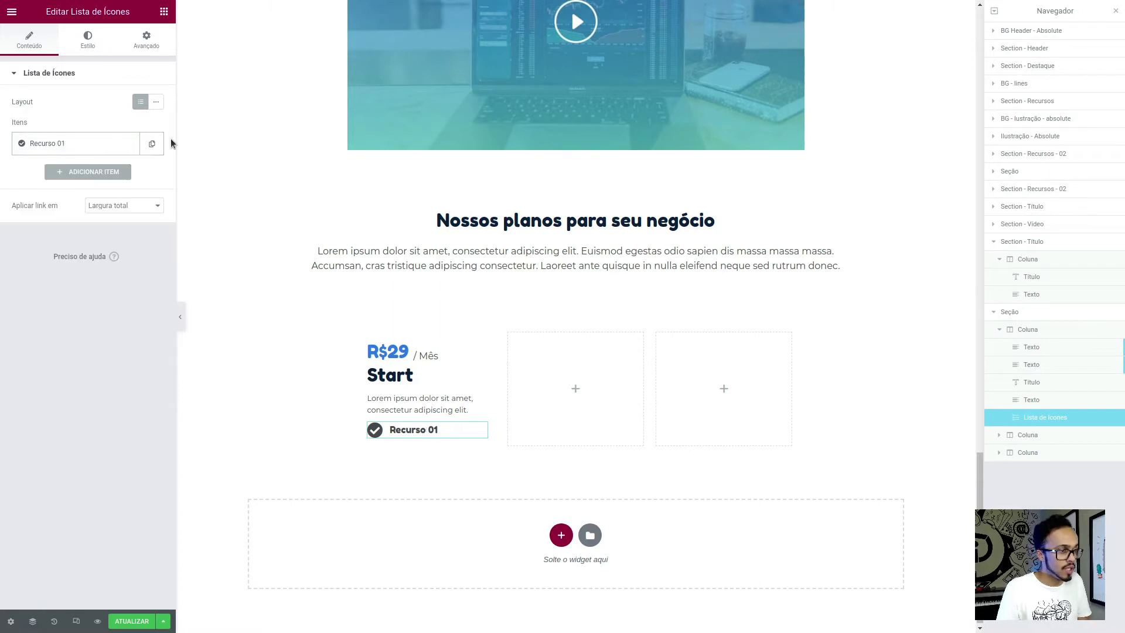
Duplicate the item twice and rename the copies 'Recurso 02' and 'Recurso 03'
click(153, 144)
key(ctrl+z)
click(151, 143)
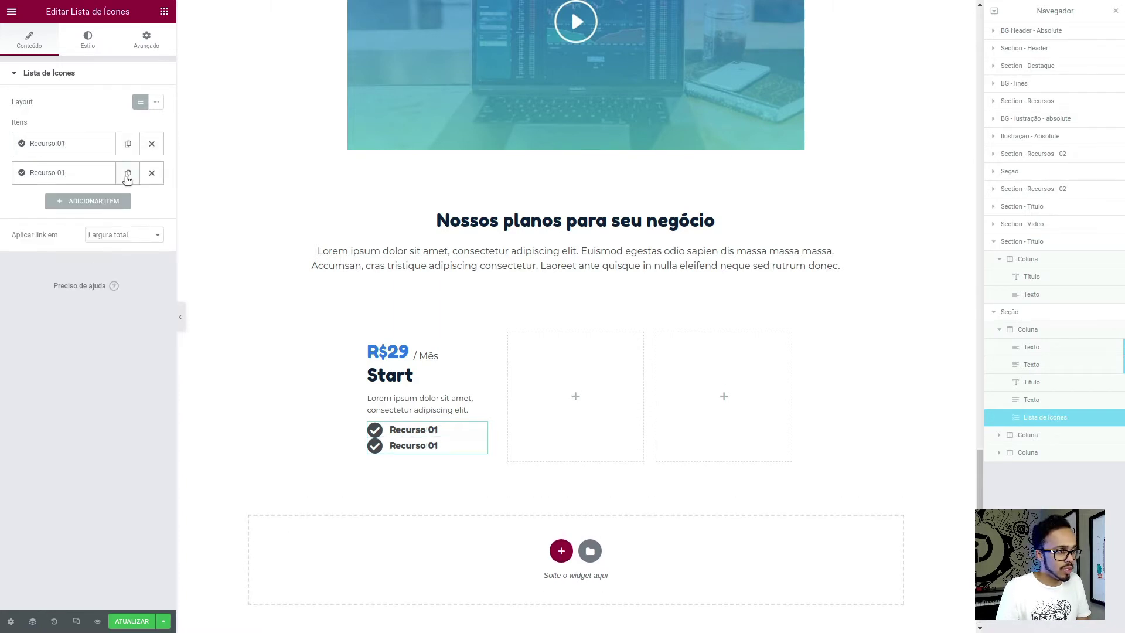
click(128, 173)
click(62, 172)
click(76, 217)
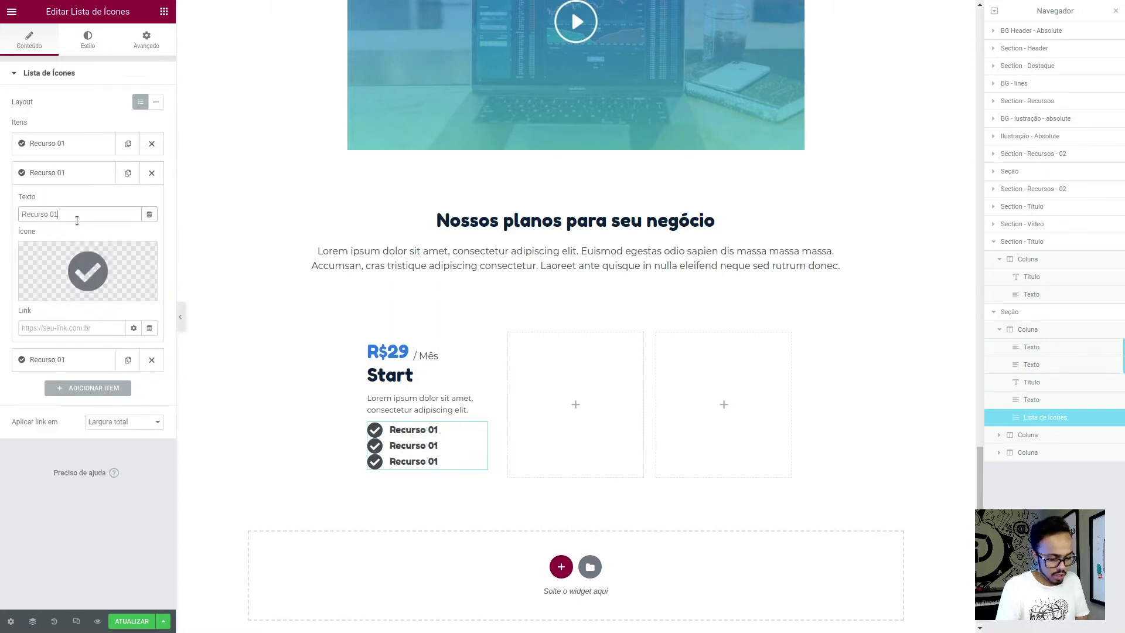
text(2)
click(53, 359)
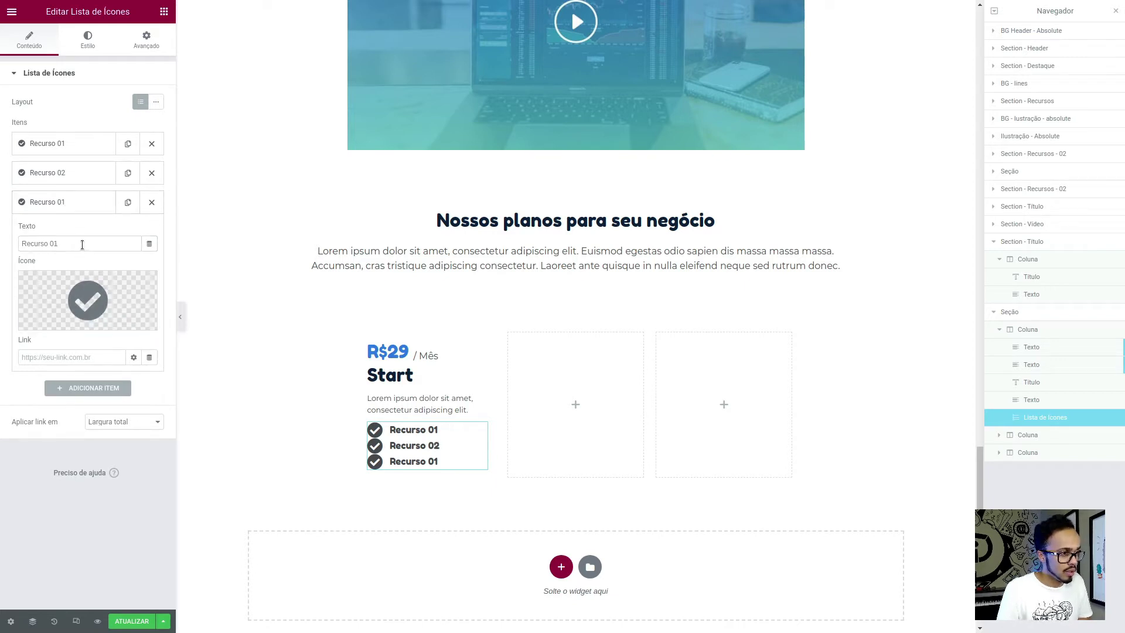
click(82, 243)
text(3)
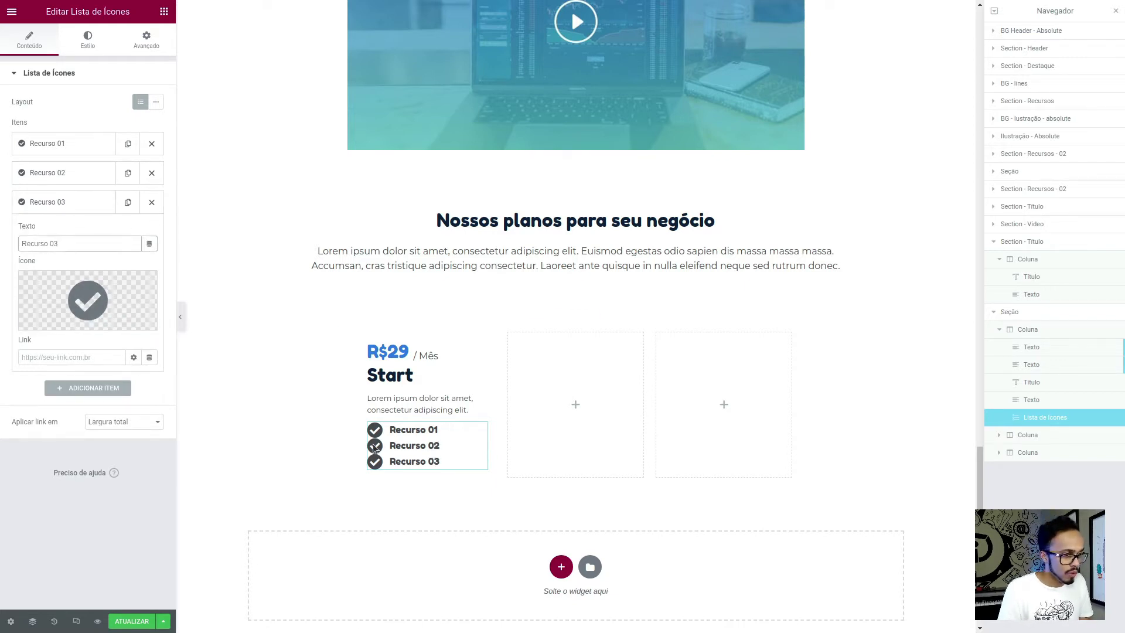
Space the Start plan's feature items 10 apart and centre their check icons
click(82, 38)
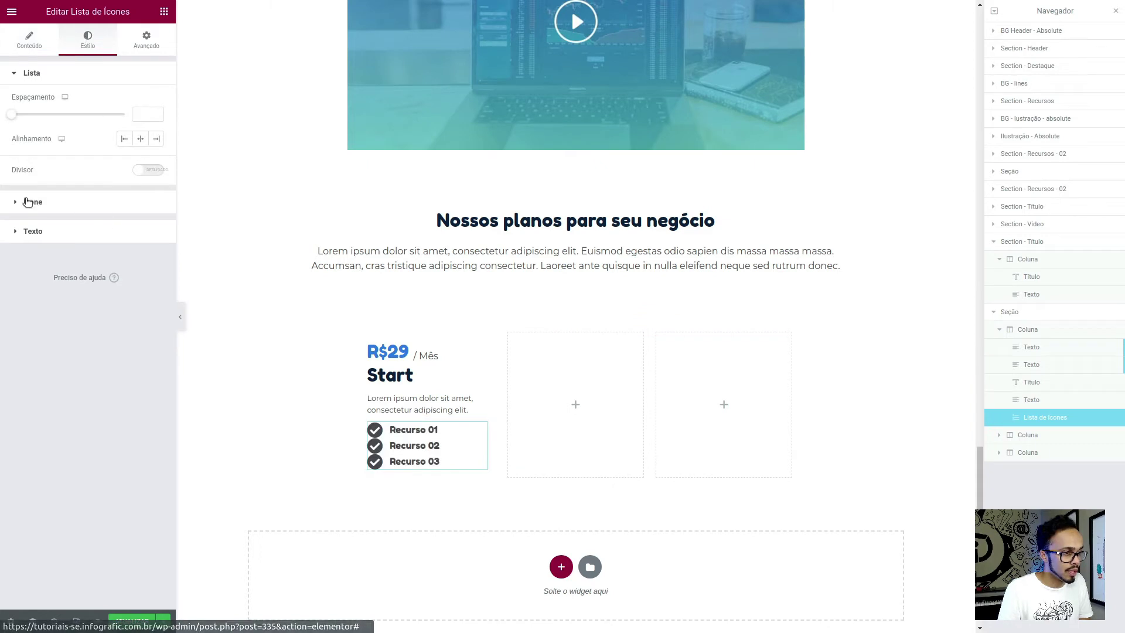
text(1)
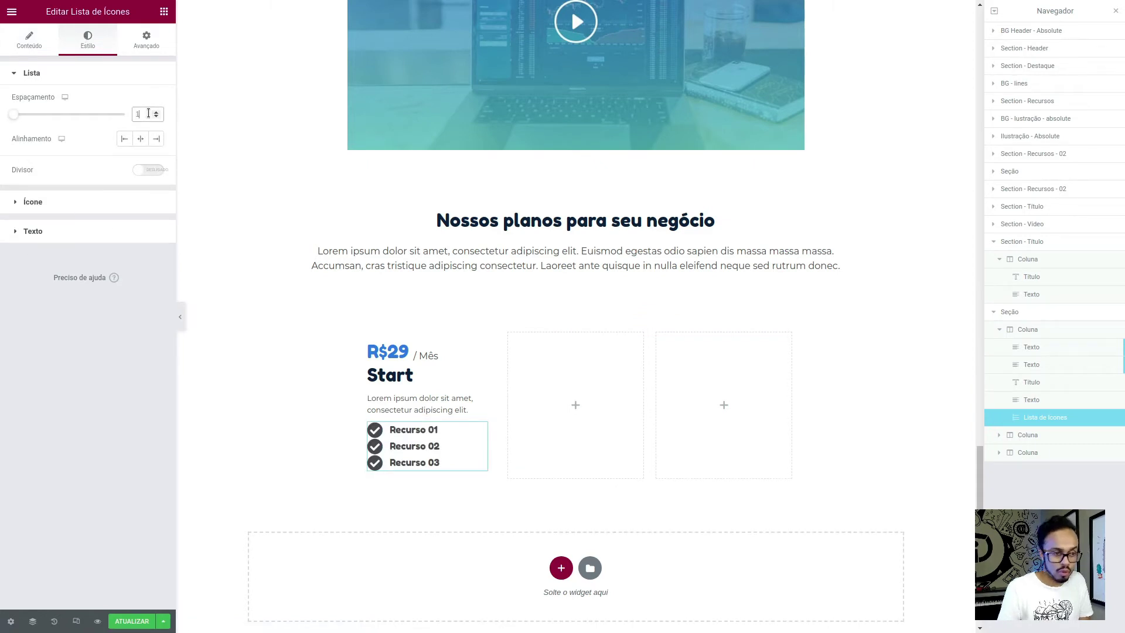
text(0)
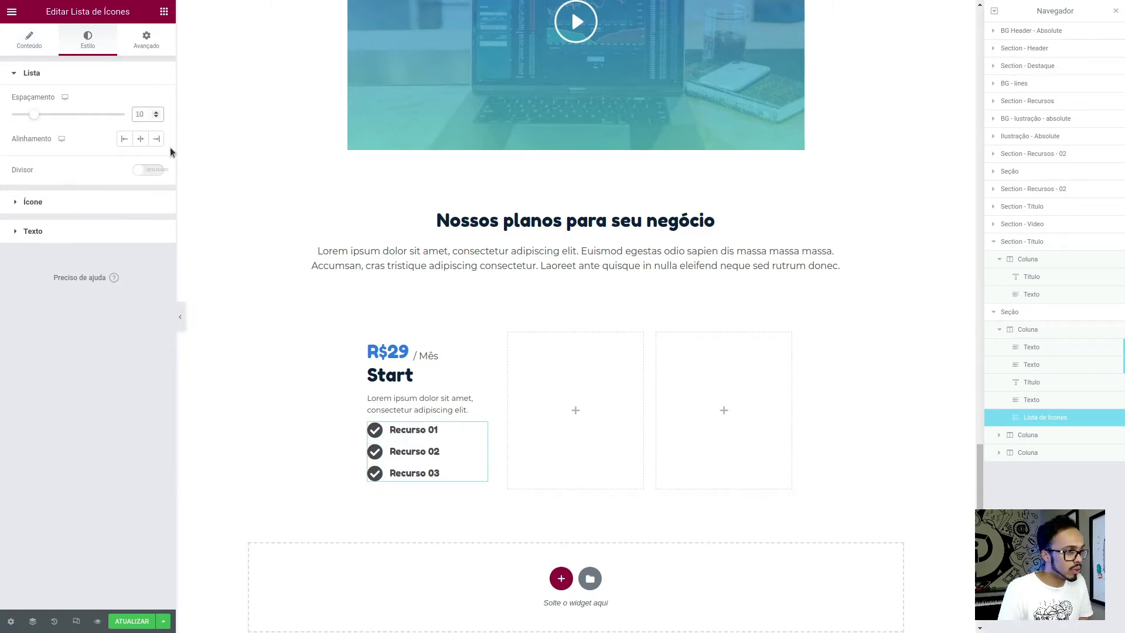
click(94, 203)
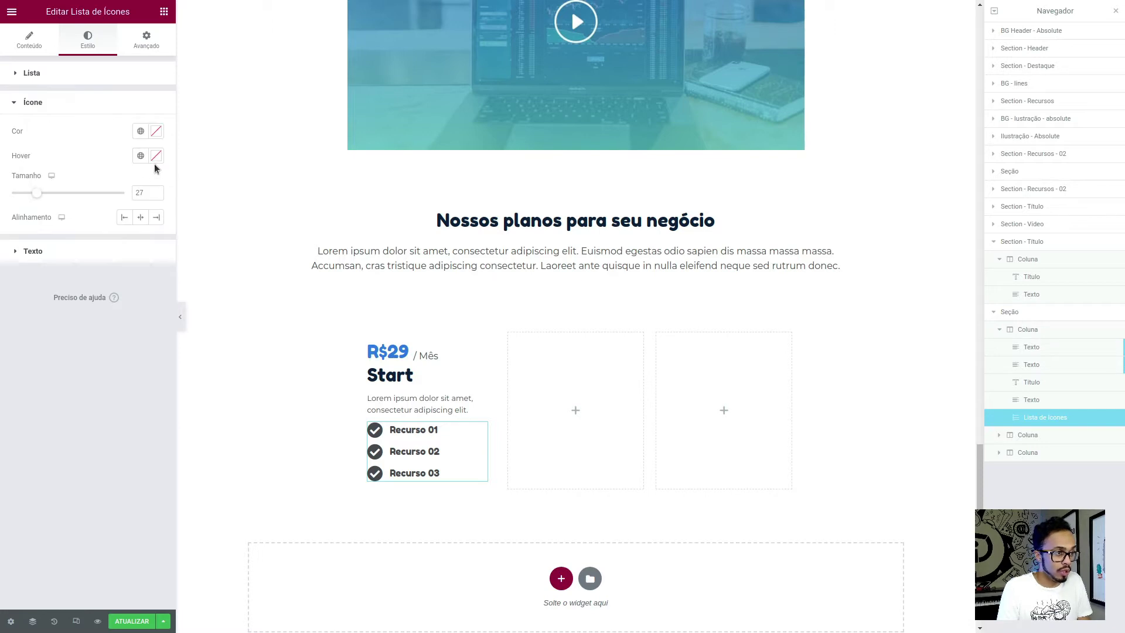
click(143, 218)
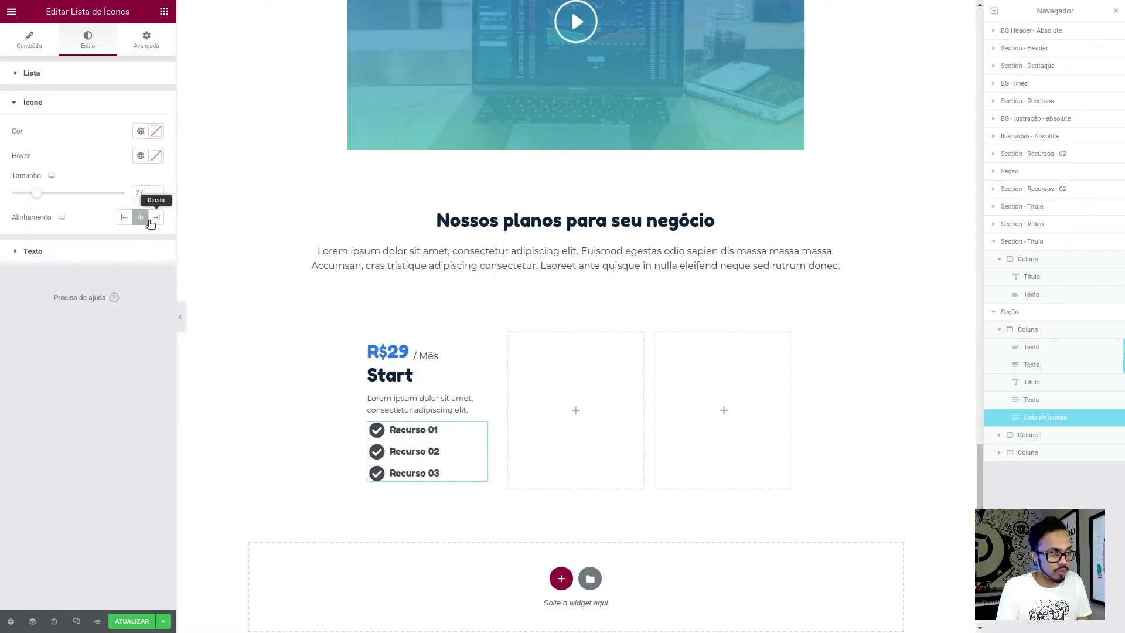
click(154, 218)
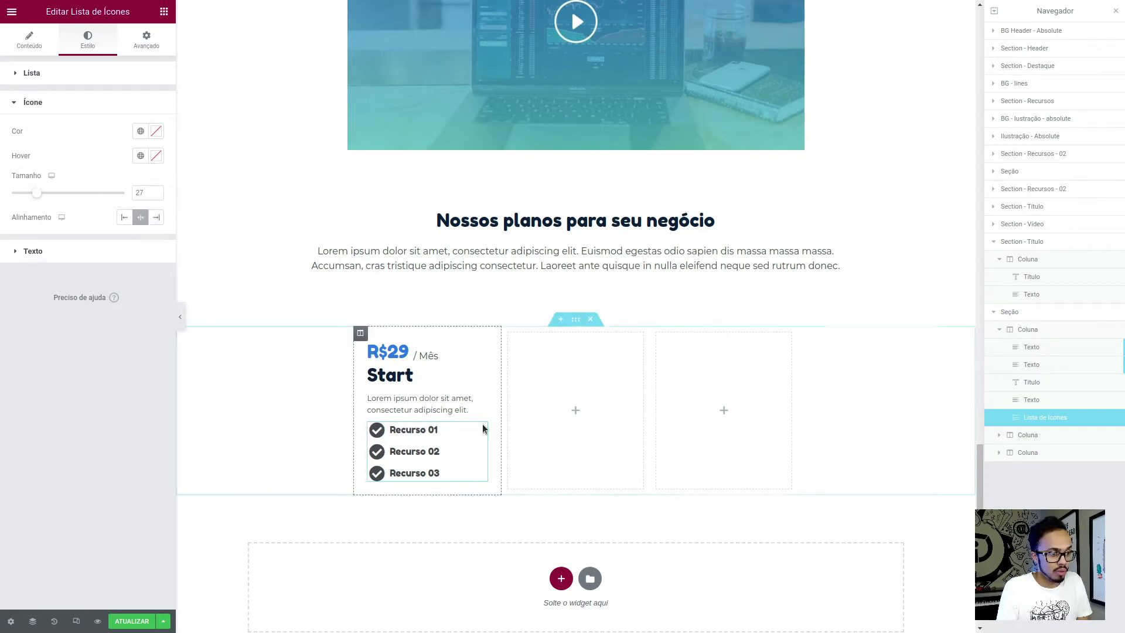
click(139, 219)
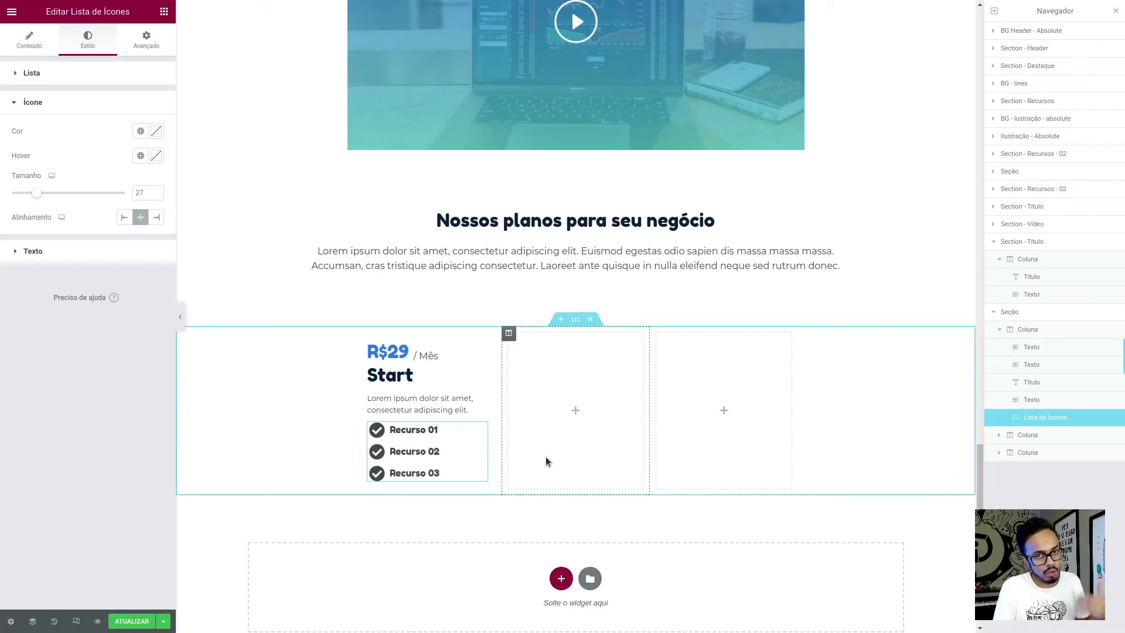
Colour the feature item text with the Primary - Dark global colour
click(87, 262)
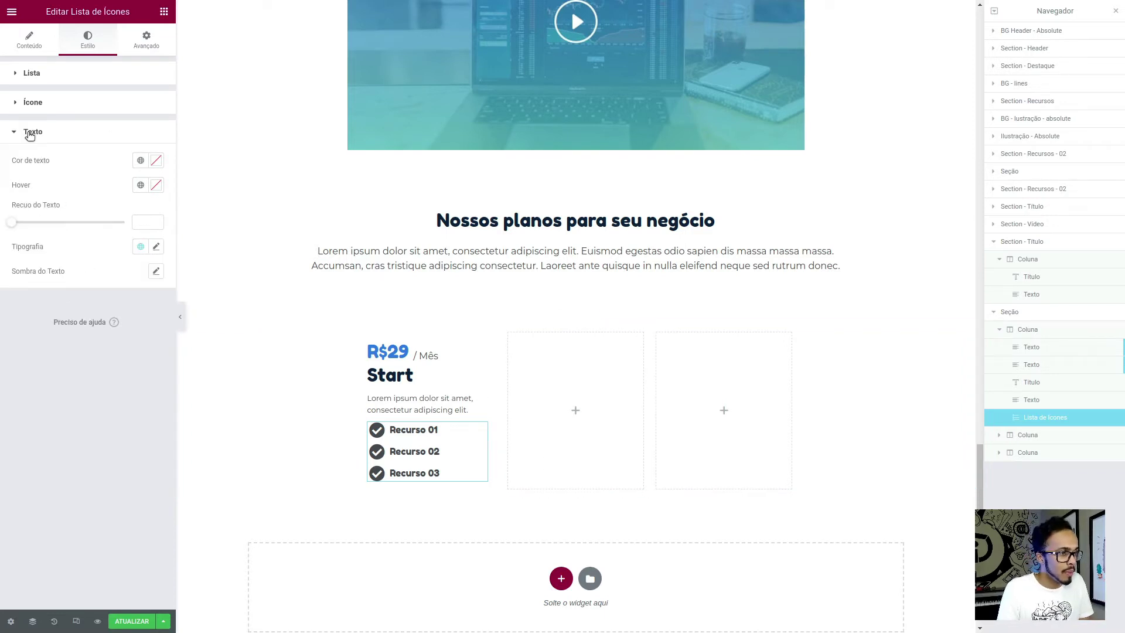
click(140, 161)
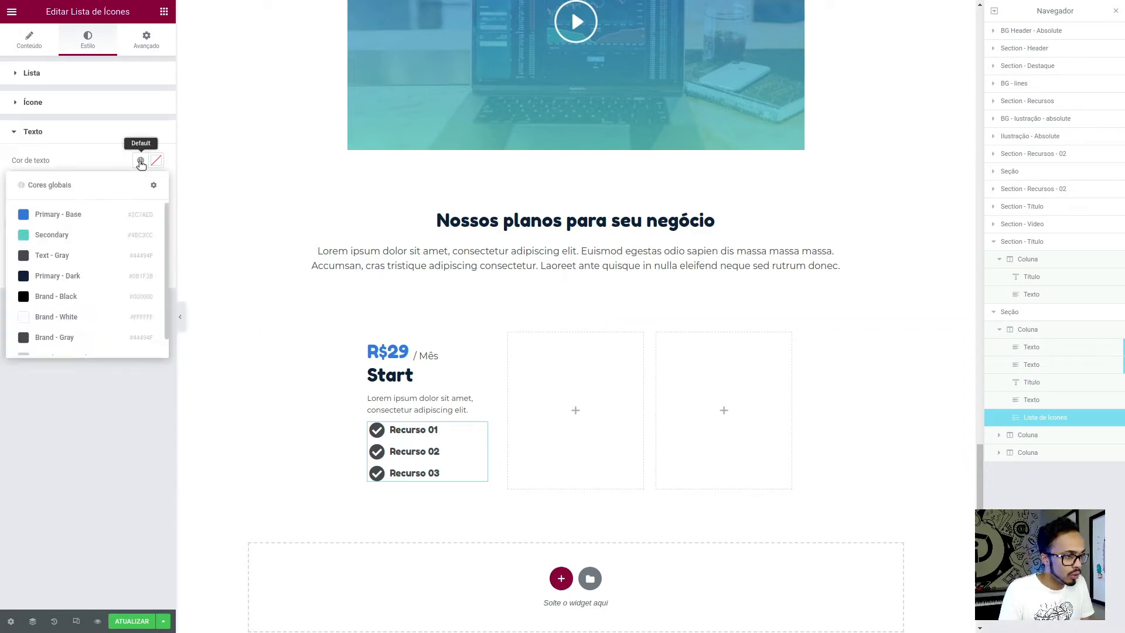
click(82, 274)
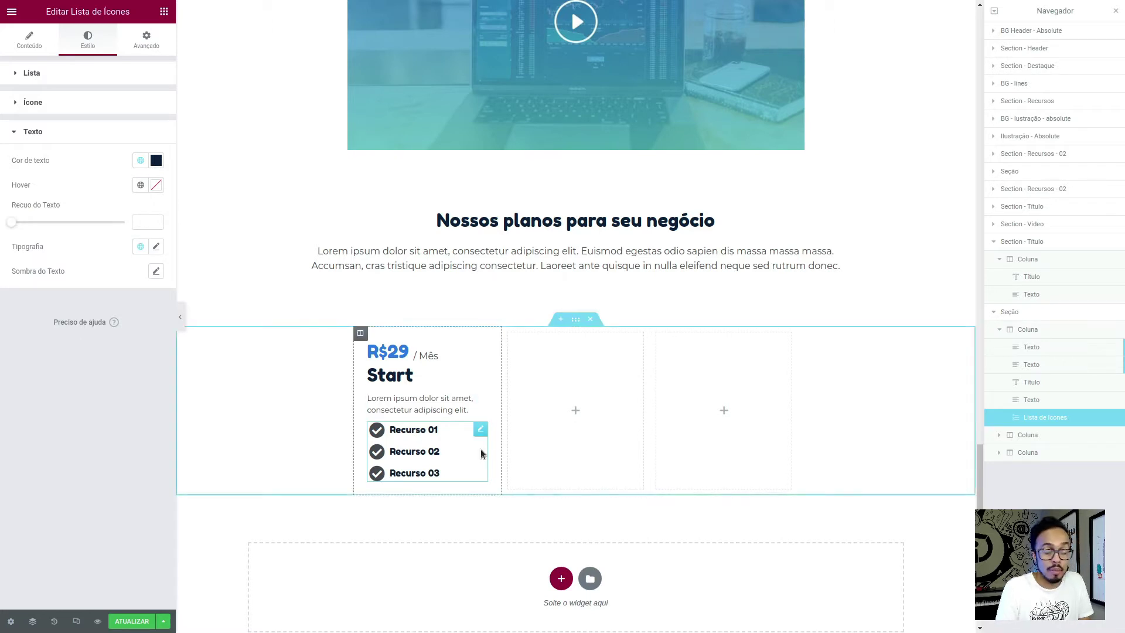
Delete the two empty columns beside the Start plan column
right_click(360, 335)
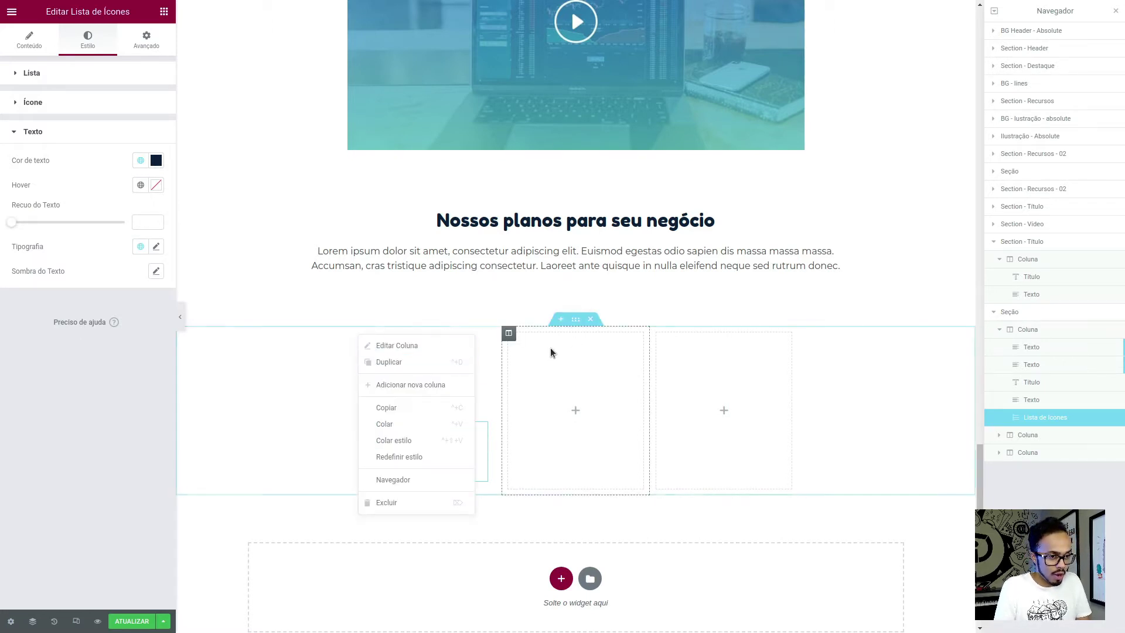
right_click(509, 335)
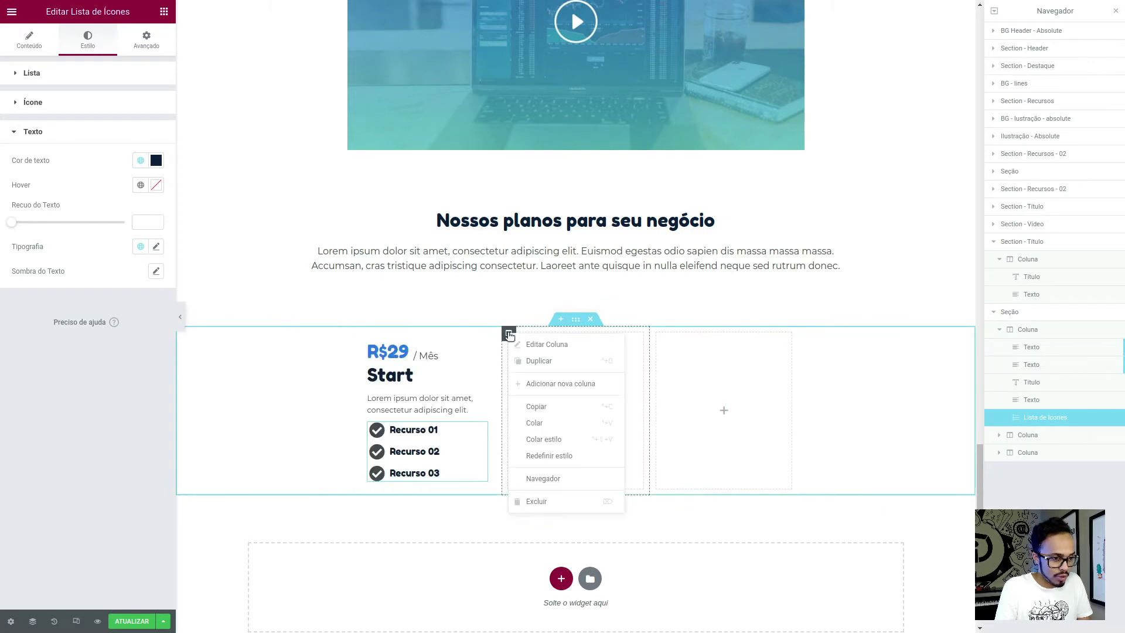
click(542, 502)
right_click(582, 336)
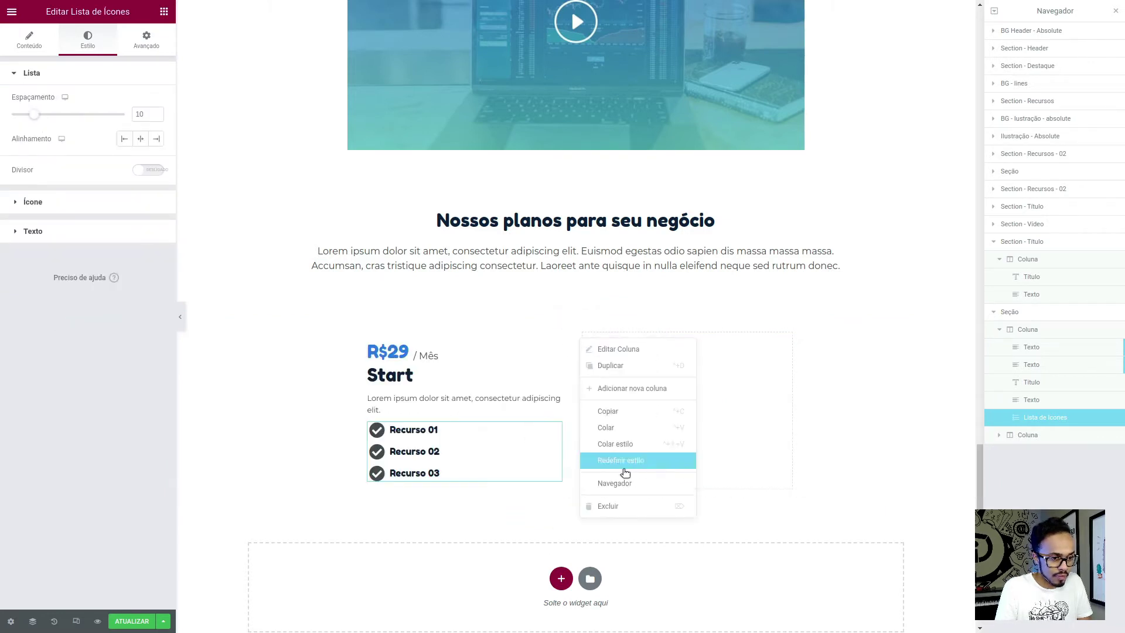
click(602, 504)
Duplicate the Start plan column twice to get three identical pricing columns
right_click(360, 335)
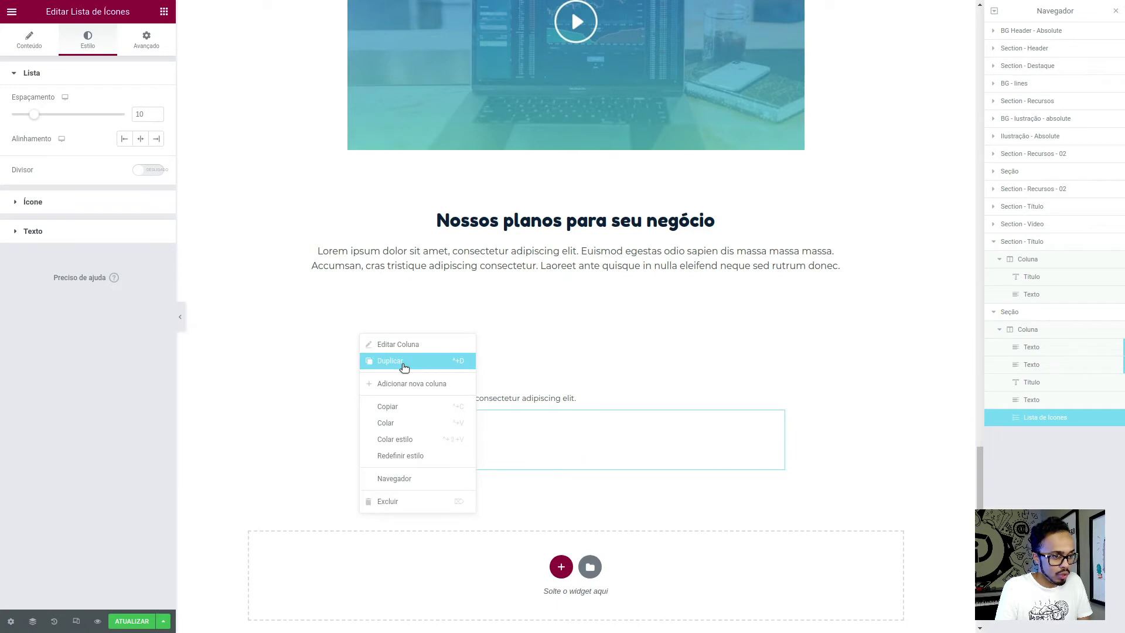
click(403, 367)
click(399, 364)
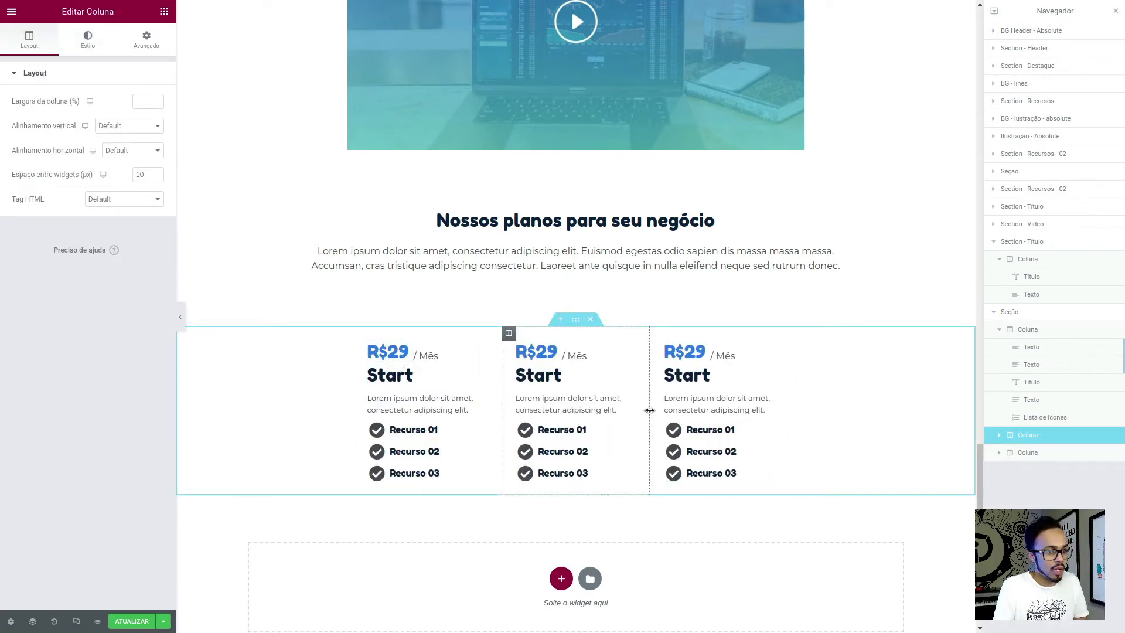
mouse_move(575, 409)
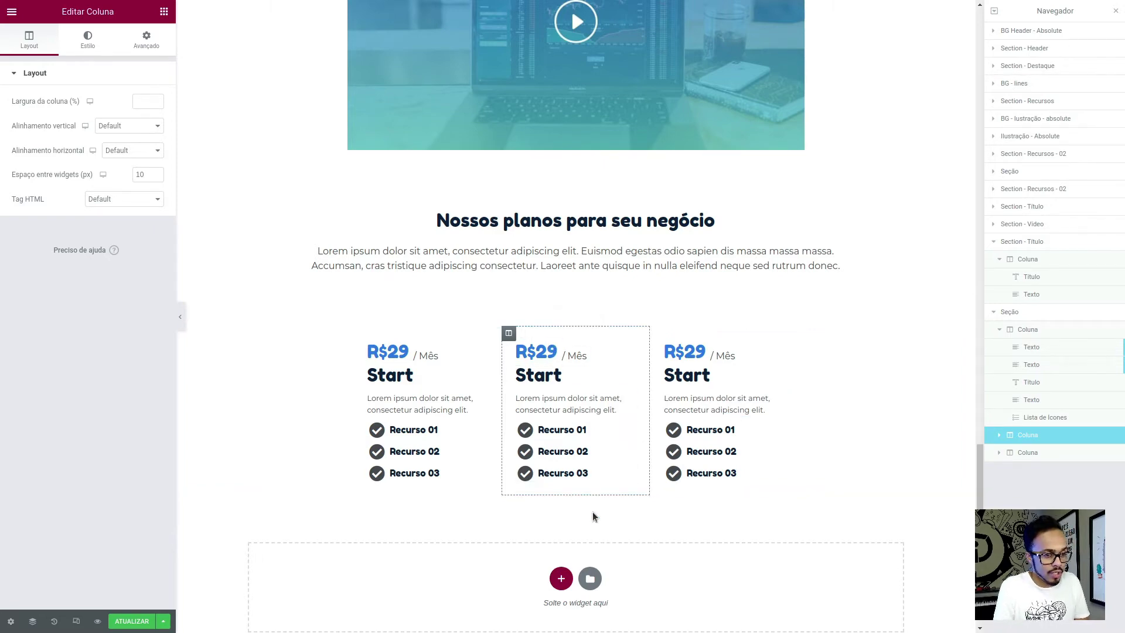
key(alt+Tab)
mouse_move(90, 323)
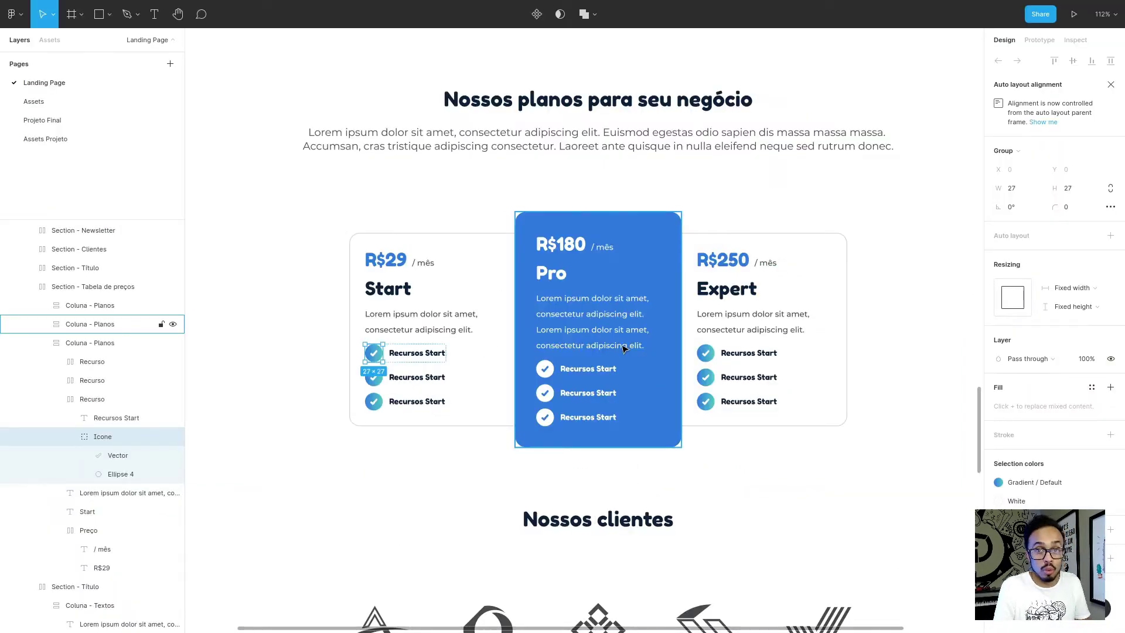
In Figma, select the icon's parent Coluna - Planos frame to inspect its border, then return to Elementor
key(shift+Return)
key(shift+Return)
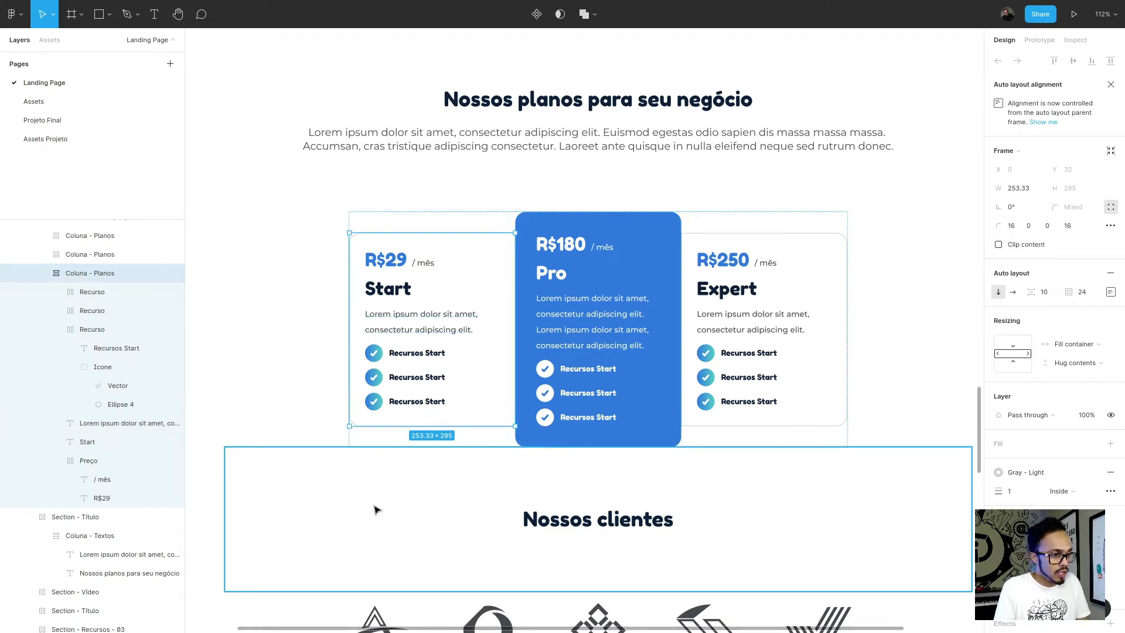
key(alt+Tab)
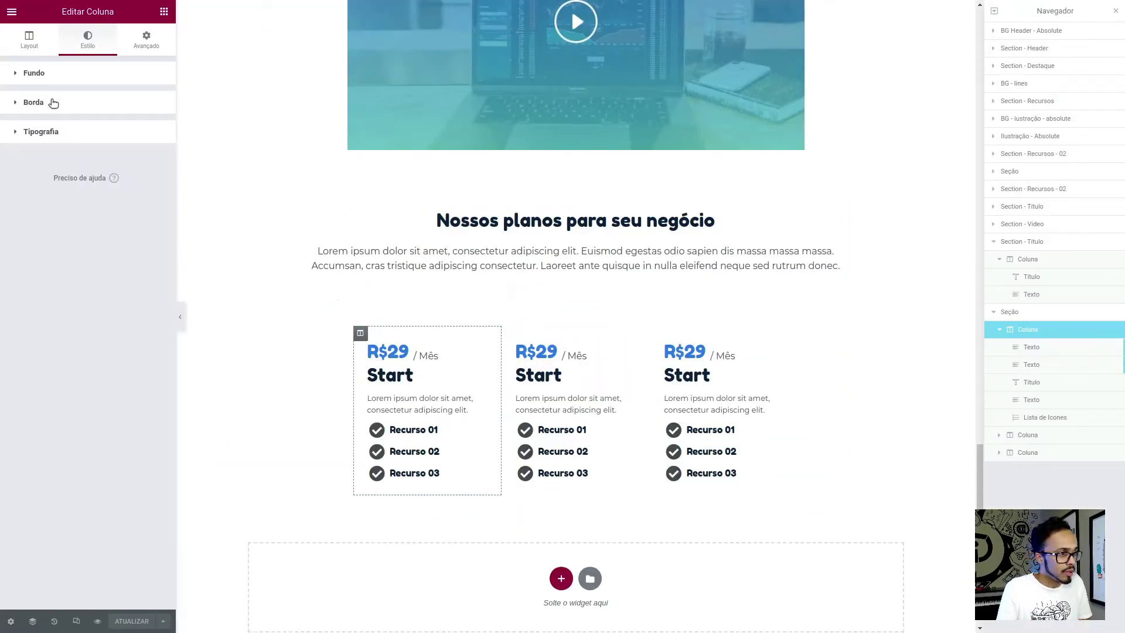
Give the first pricing column a solid 1 px border in the light grey global colour
click(53, 102)
click(130, 156)
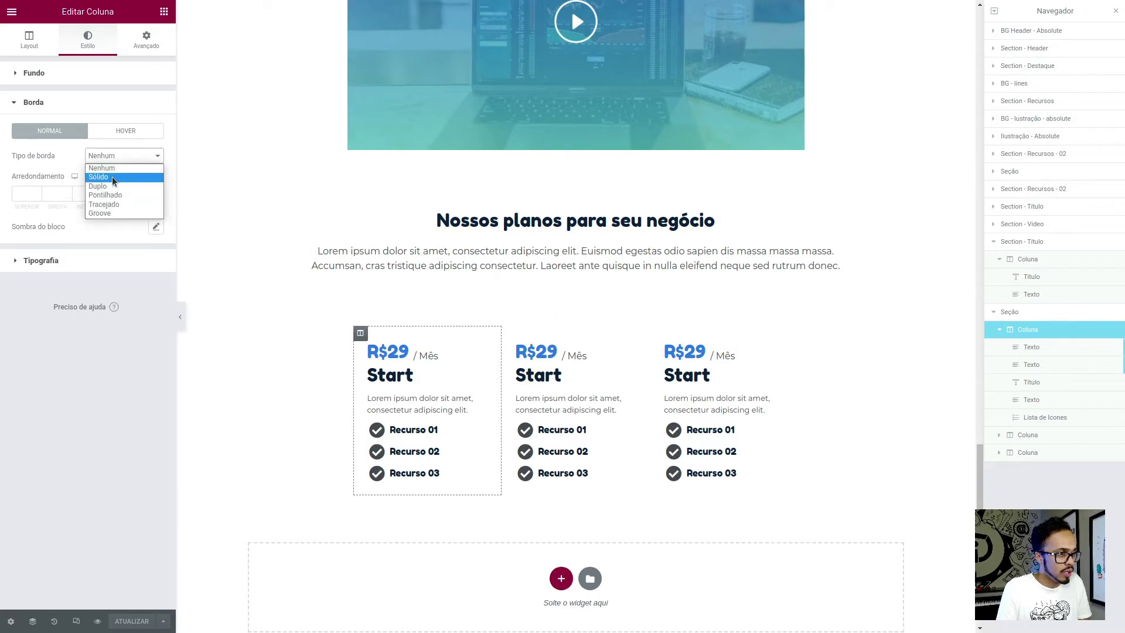
click(111, 177)
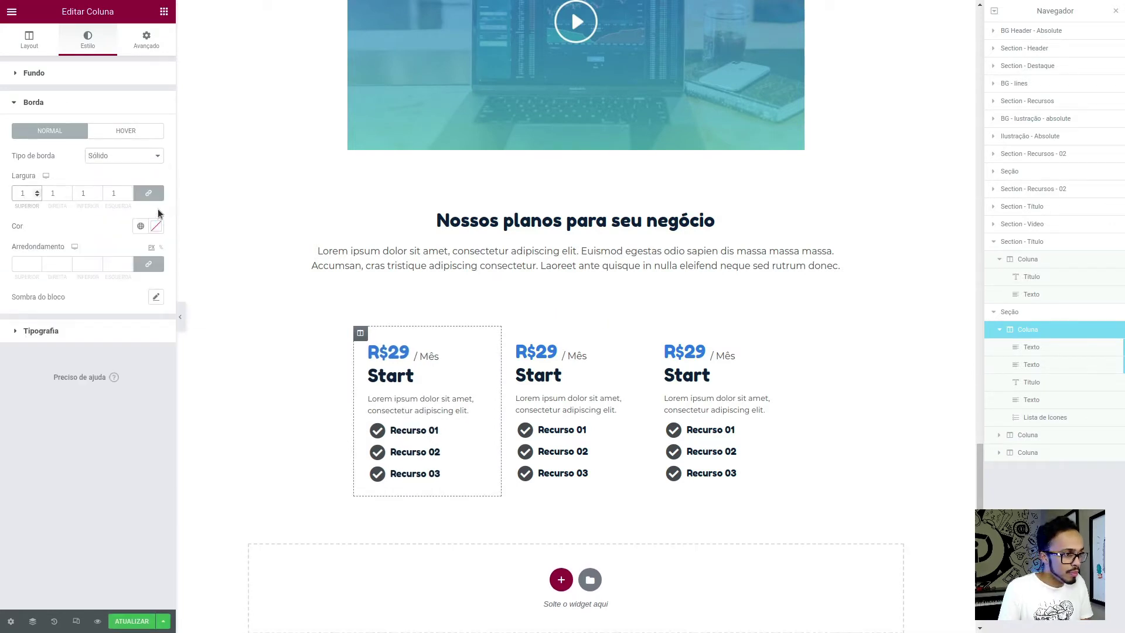
click(140, 225)
click(87, 406)
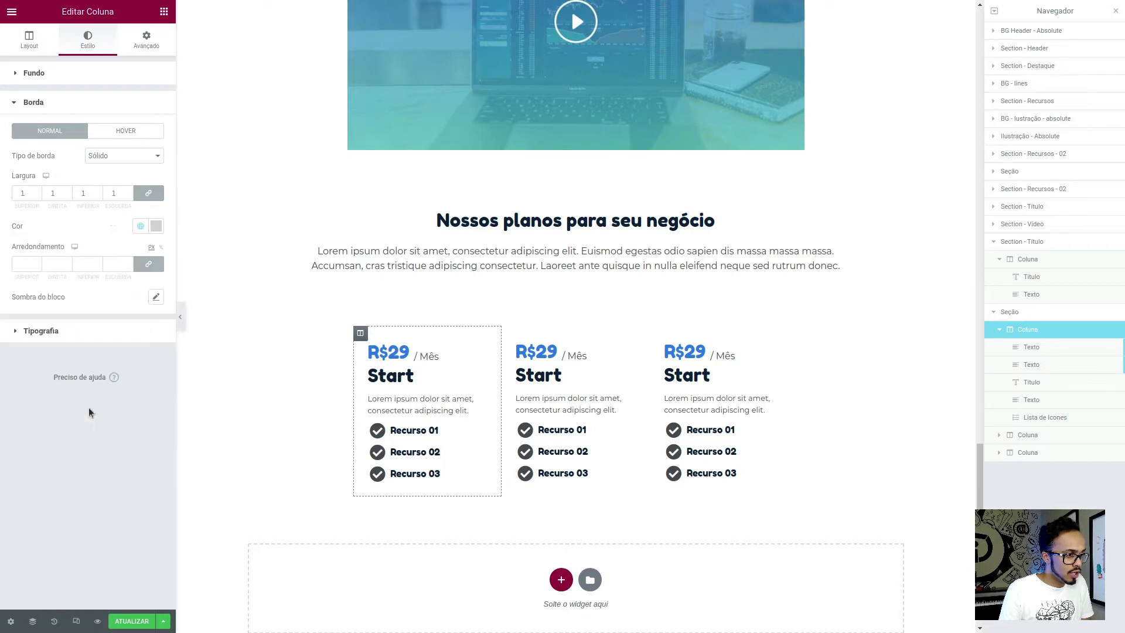
Unlink the corner radius, round the left corners 16 (16, 0, 0, 16), and preview
click(149, 265)
double_click(17, 262)
text(1)
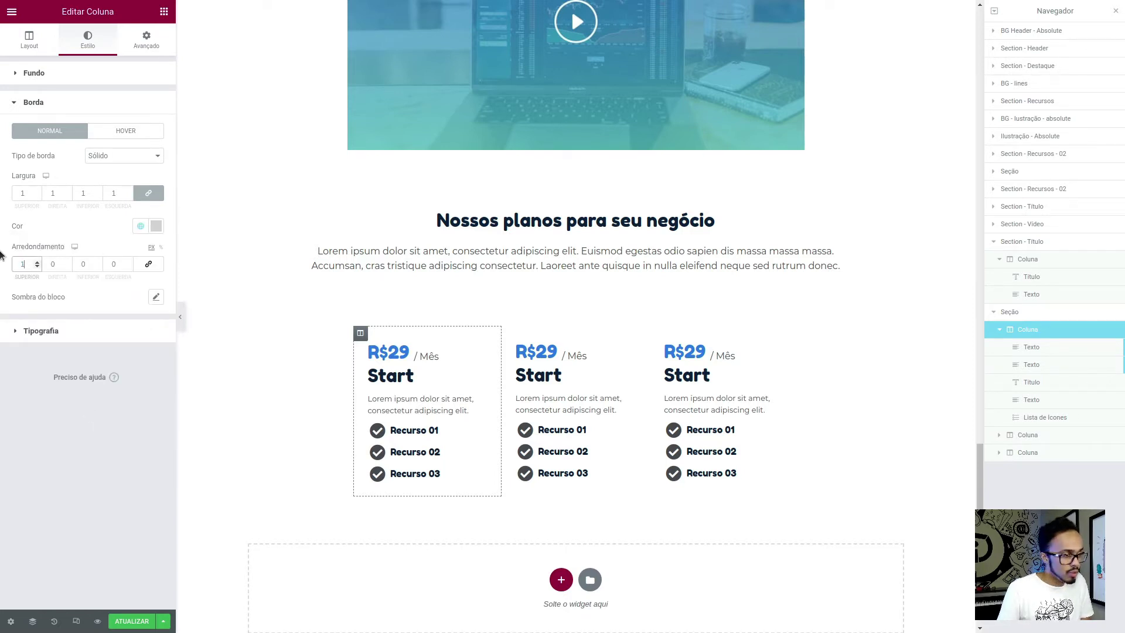
text(6)
key(Tab)
key(Tab)
key(Tab)
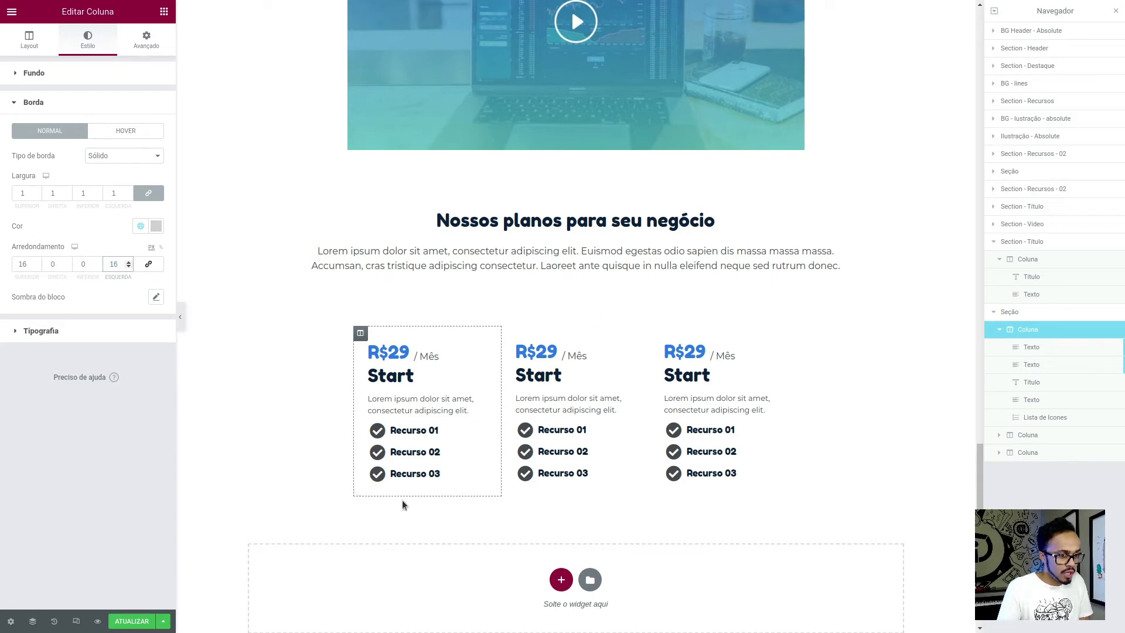
click(181, 306)
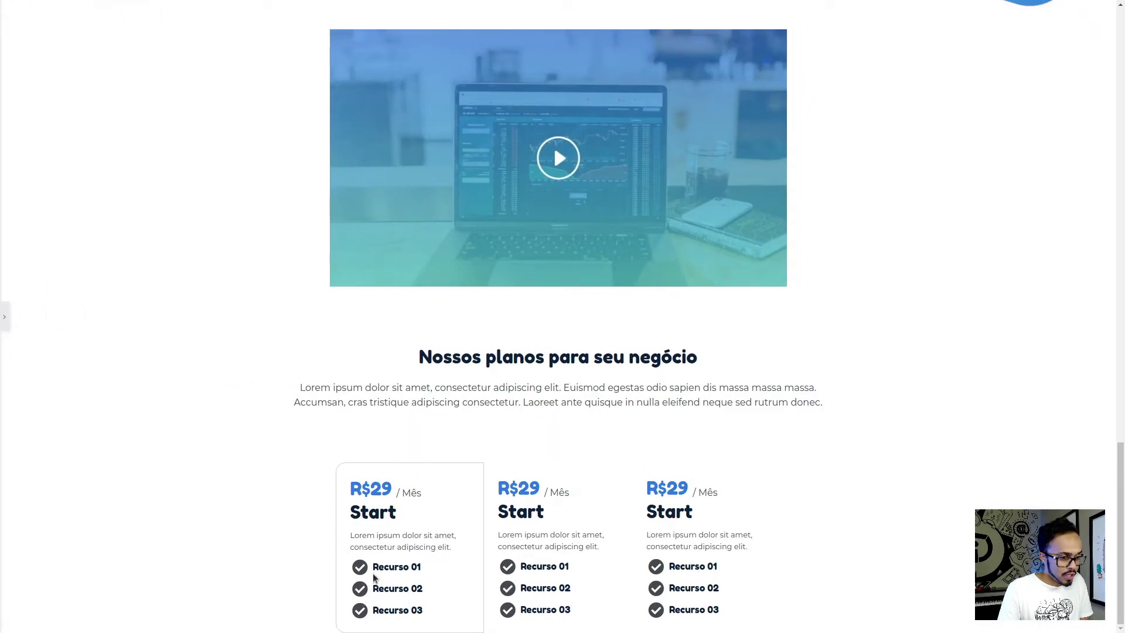
click(5, 317)
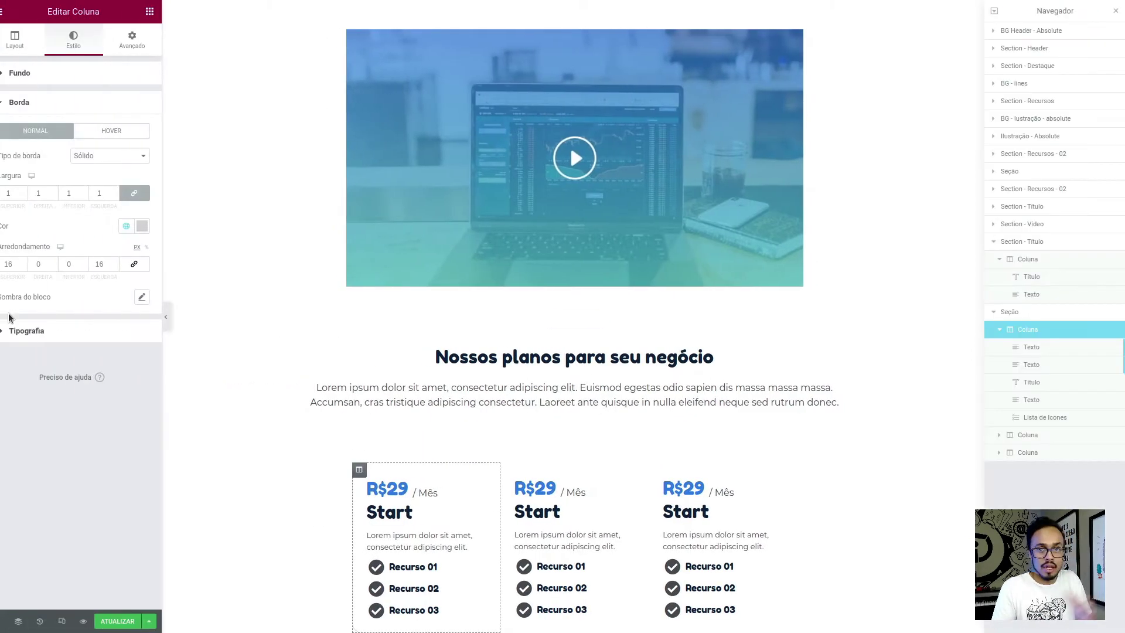
scroll(608, 516, down, 1)
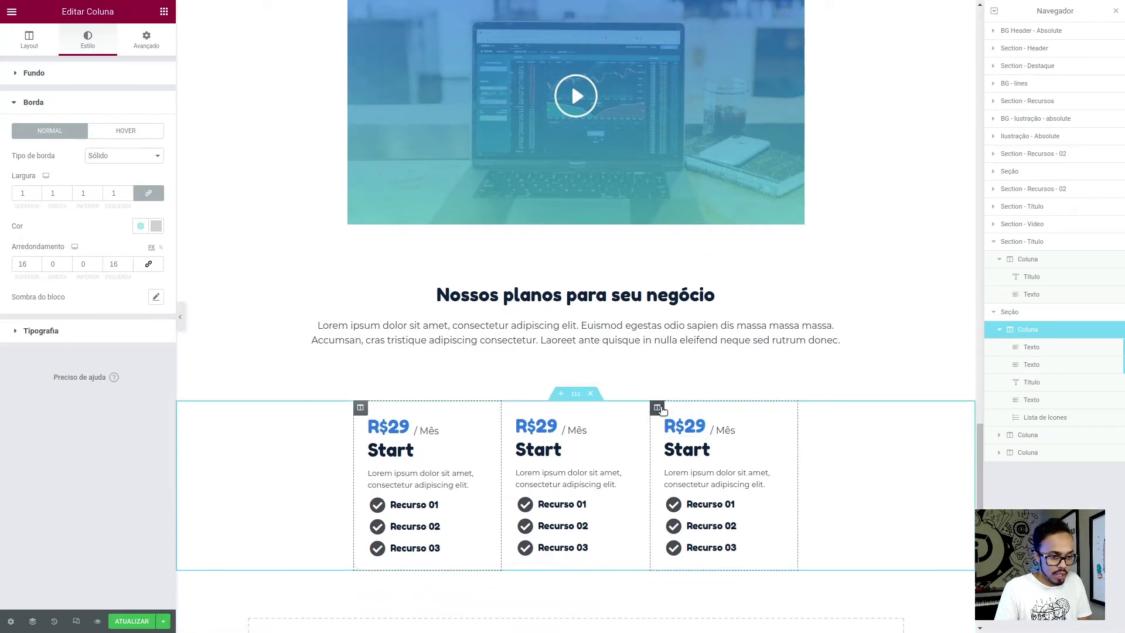
Select the third pricing column and give it a solid border
click(657, 408)
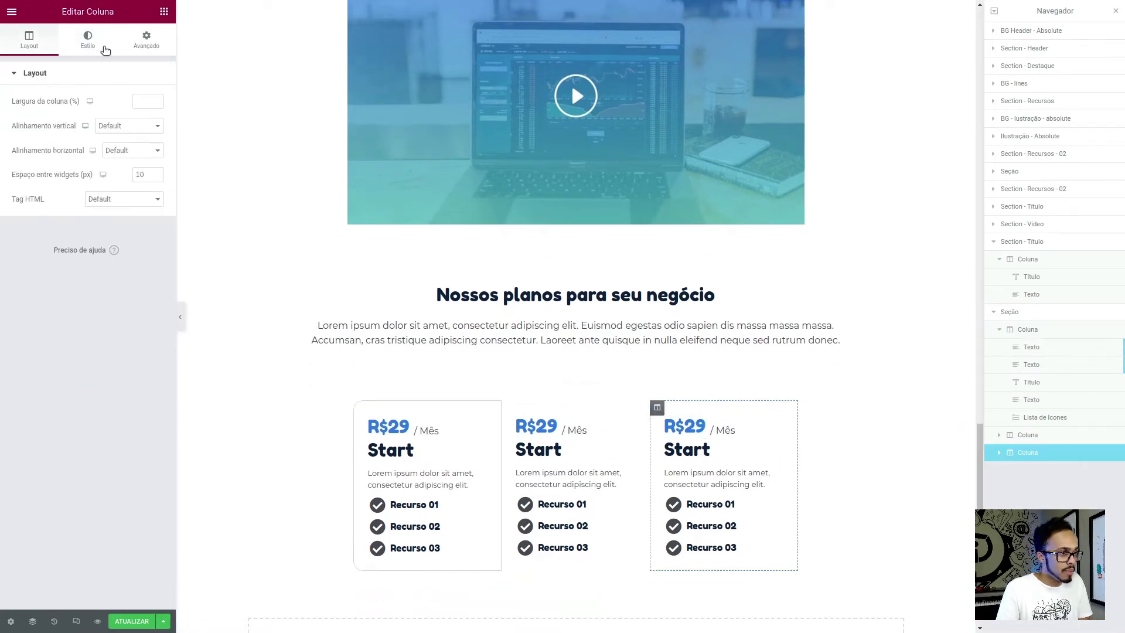
click(87, 40)
click(44, 161)
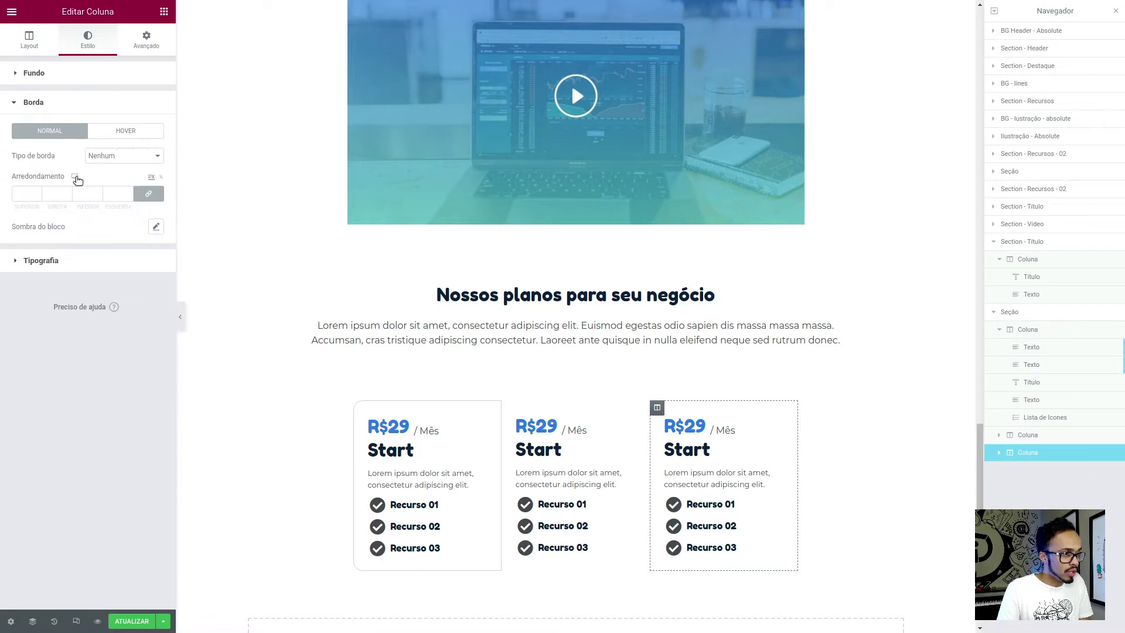
click(97, 156)
click(105, 177)
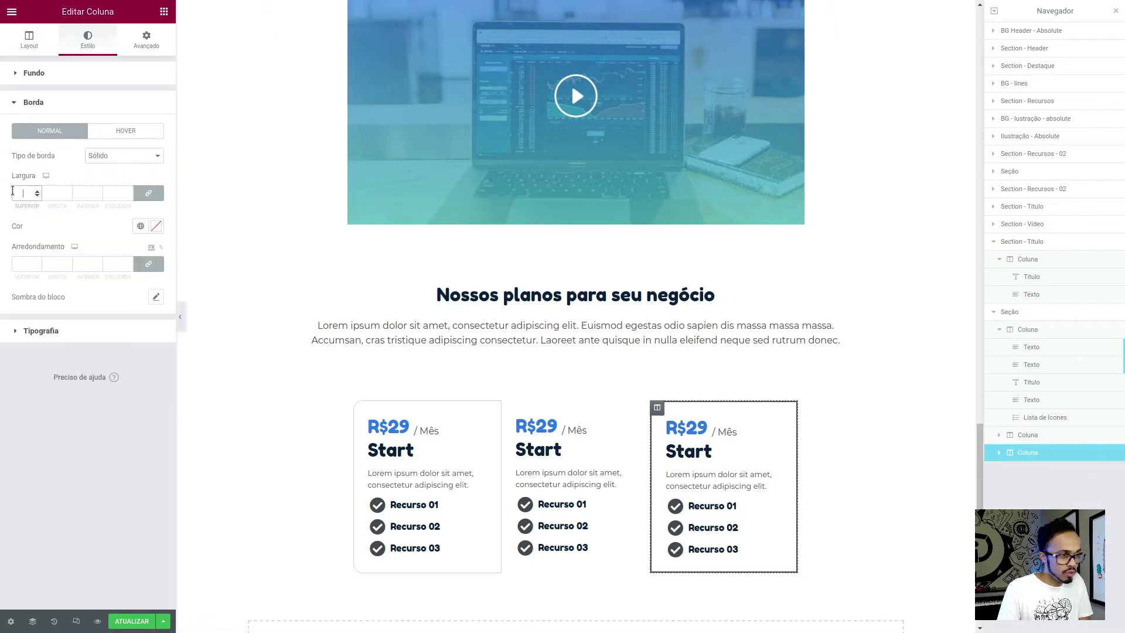
Set its unlinked corner radius to 0, 16, 16, 0 and preview the page
click(23, 265)
text(0)
click(148, 264)
text(16)
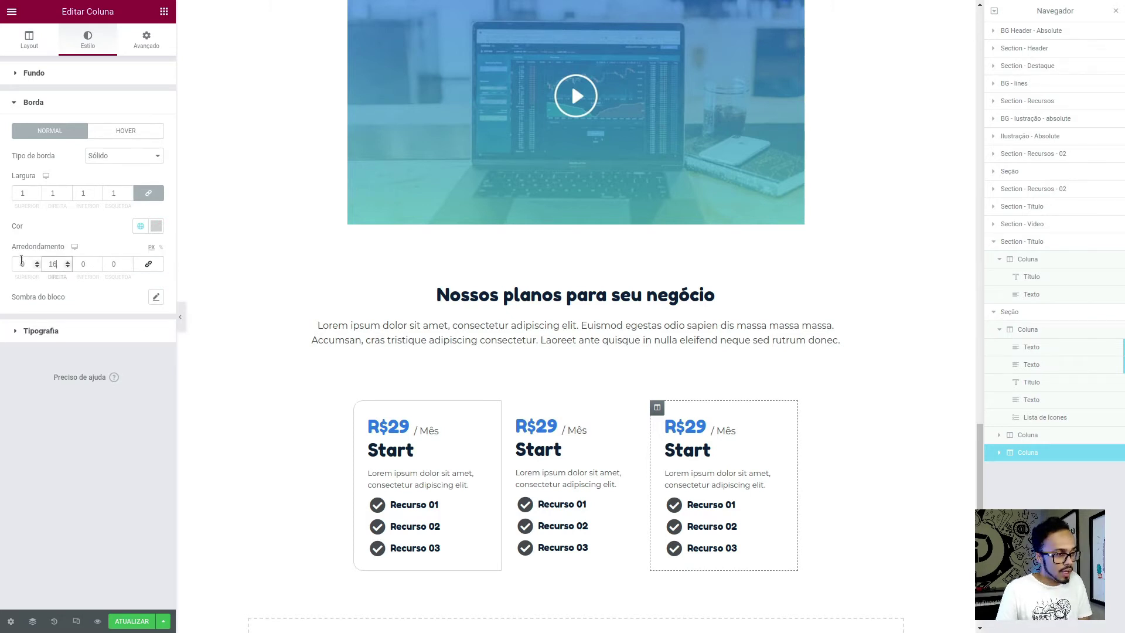
key(Tab)
text(16)
key(Tab)
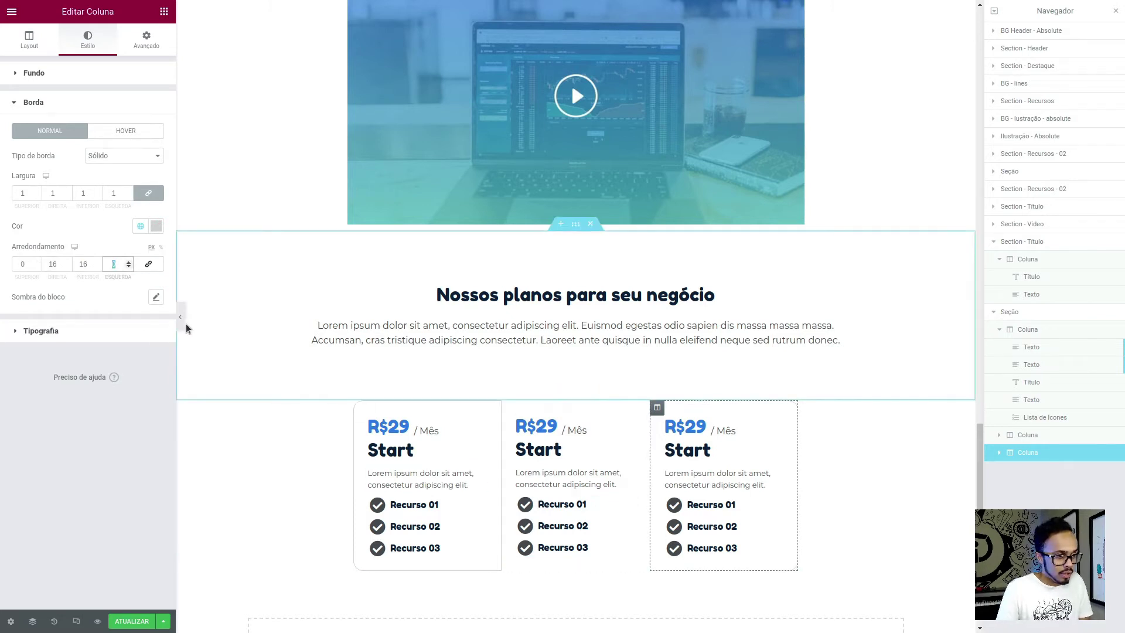
click(180, 317)
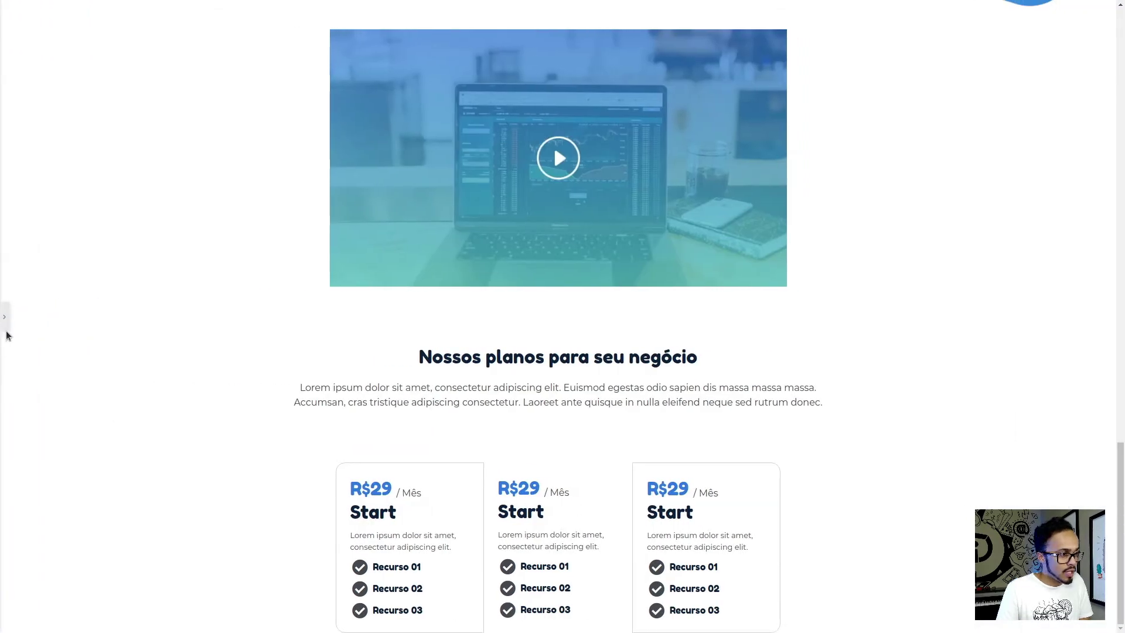
click(4, 317)
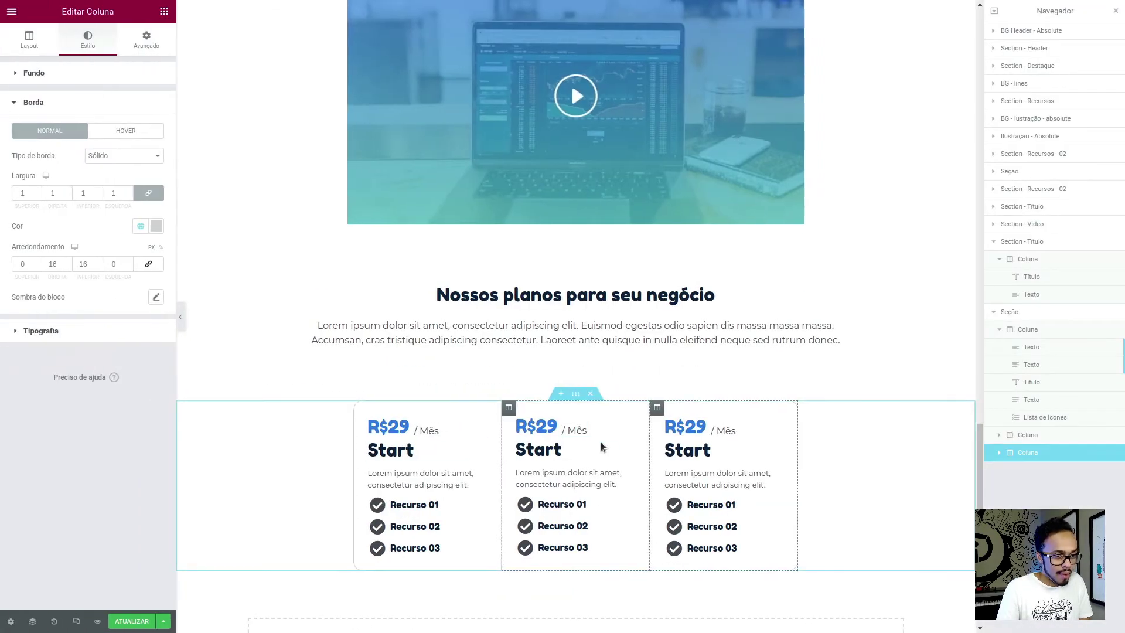
mouse_move(534, 426)
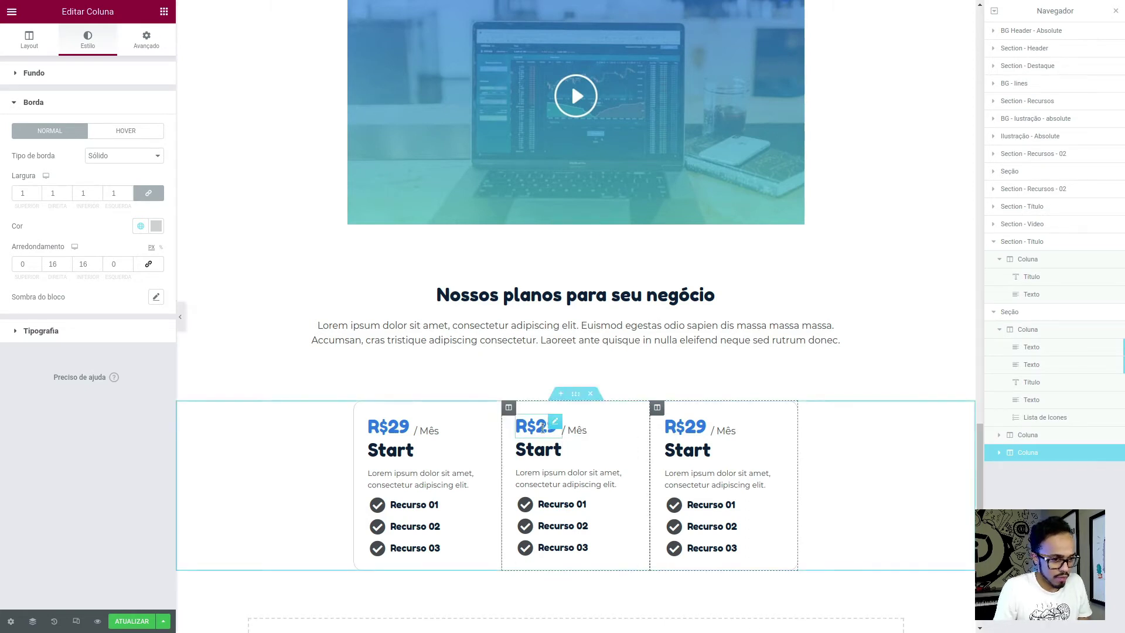
Change the second and third cards' prices from 29 to 180 and 250
click(543, 428)
drag(534, 427, 561, 431)
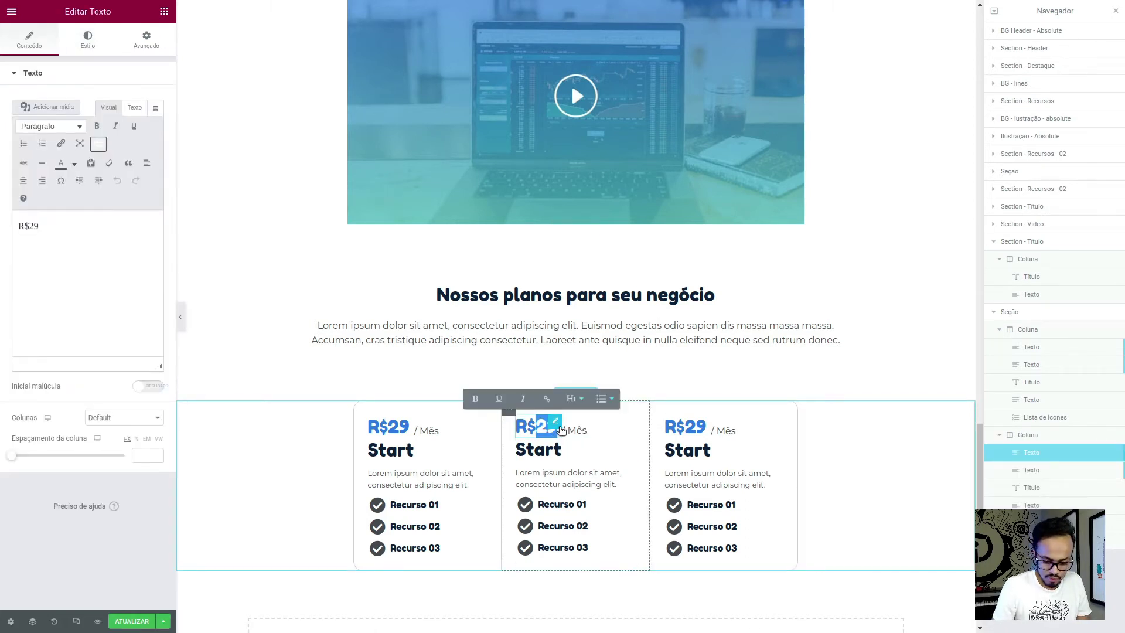
text(180)
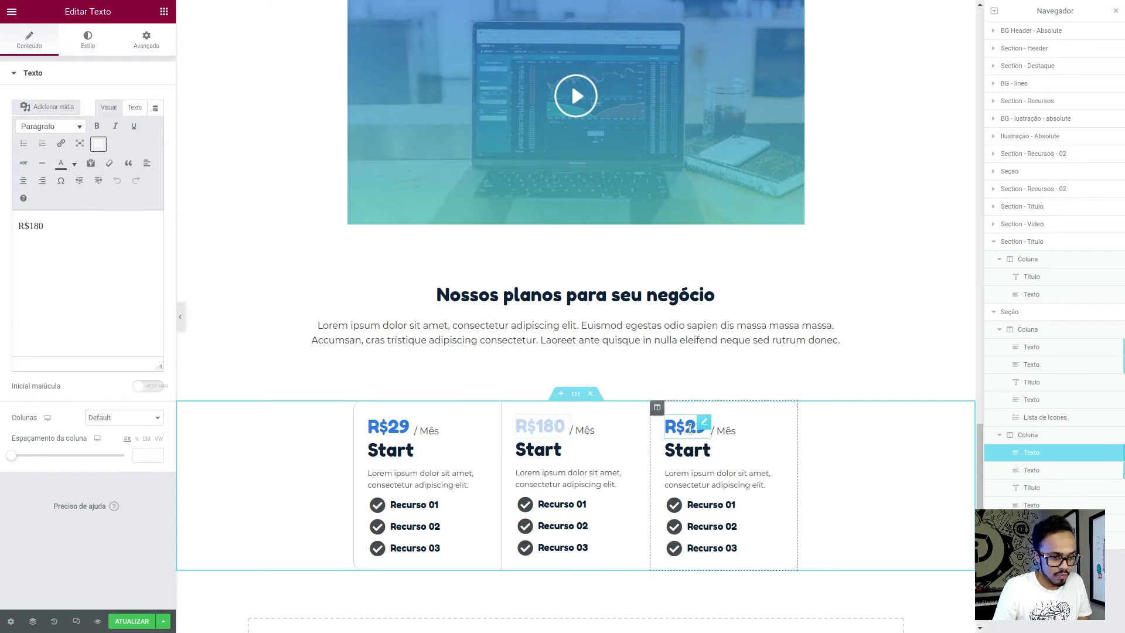
click(691, 428)
drag(685, 427, 702, 433)
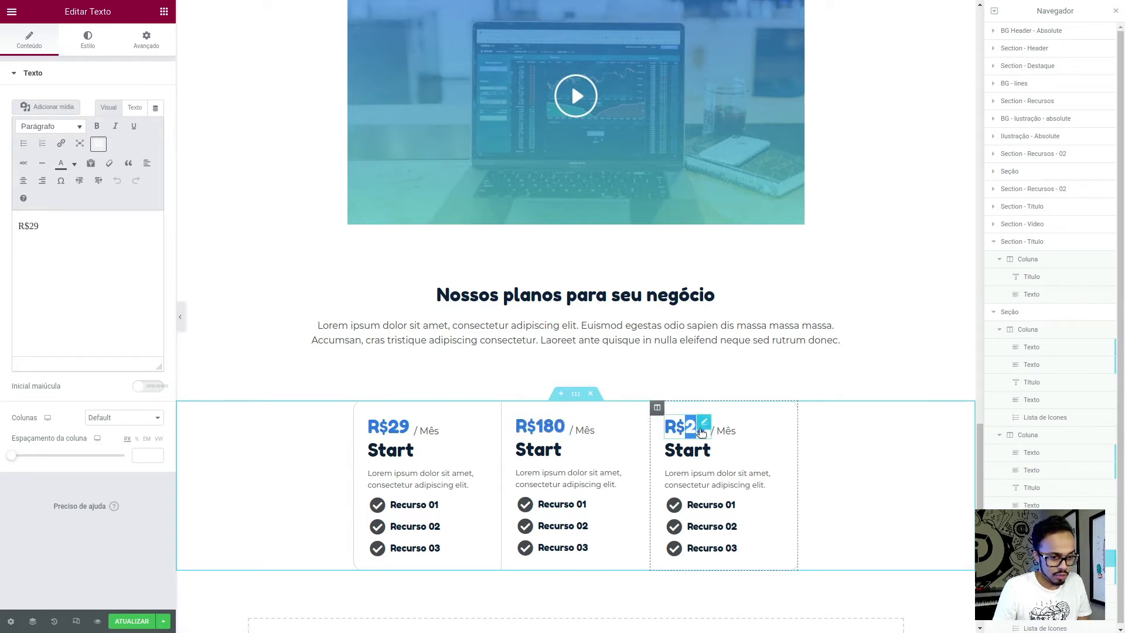
text(250)
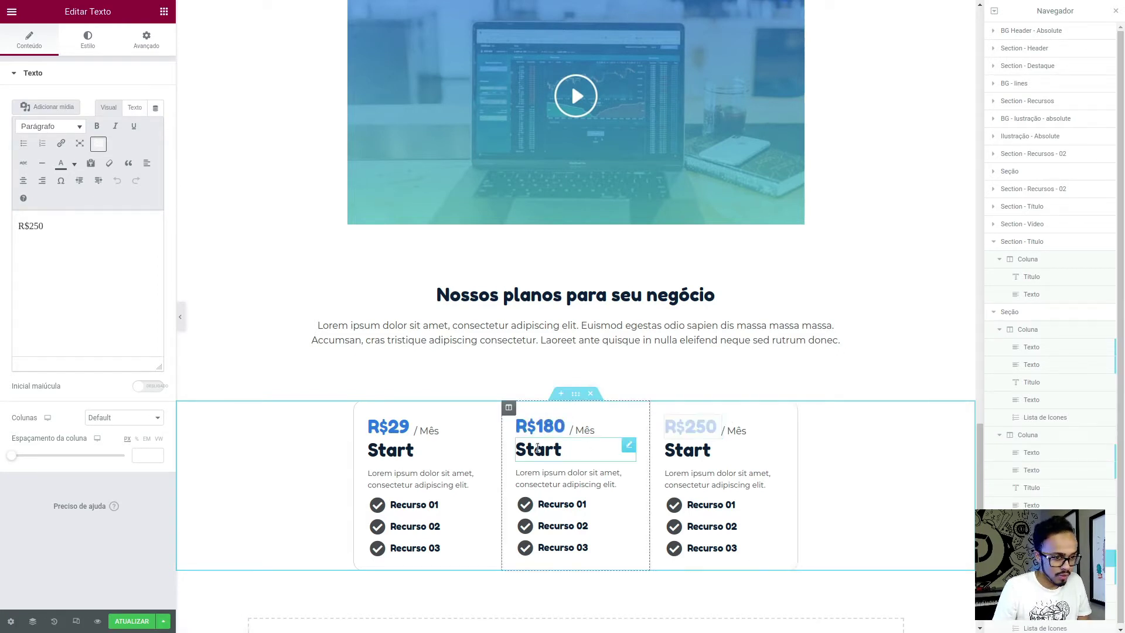
Rename the second and third card headings to Pro and Expert, matching the Figma design
click(537, 448)
key(alt+Tab)
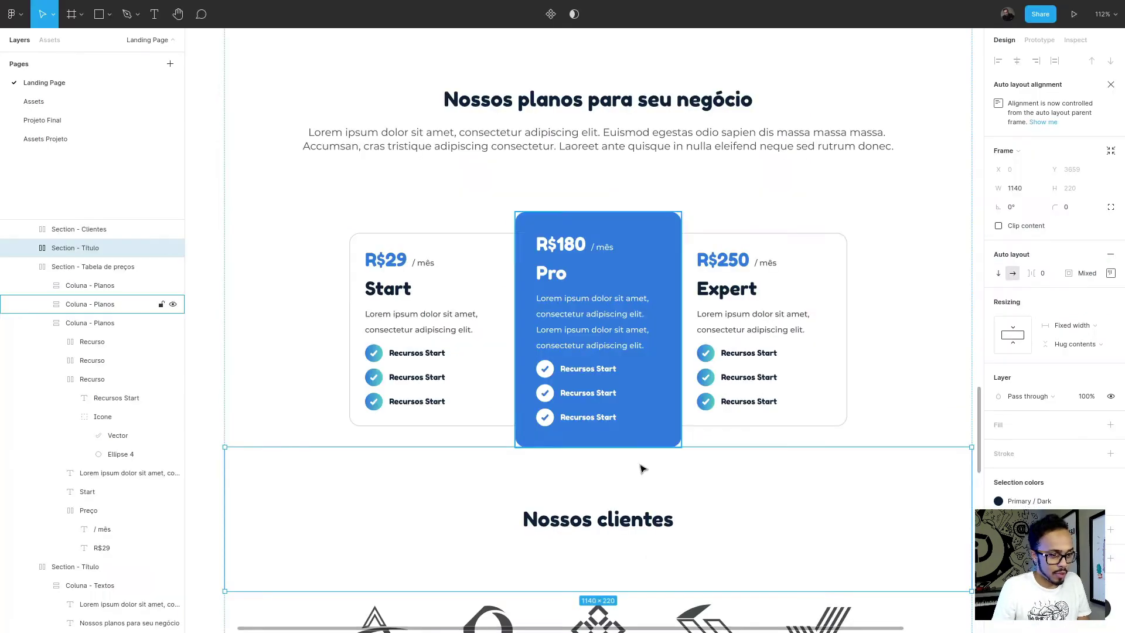
key(alt+Tab)
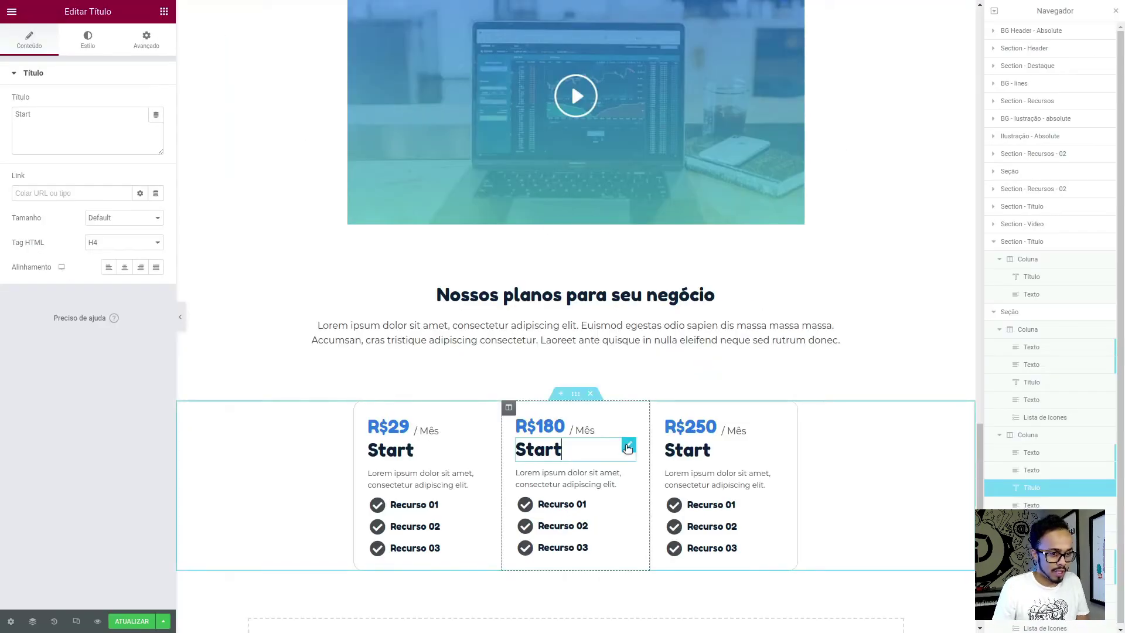
click(589, 449)
key(BackSpace)
key(BackSpace)
key(BackSpace)
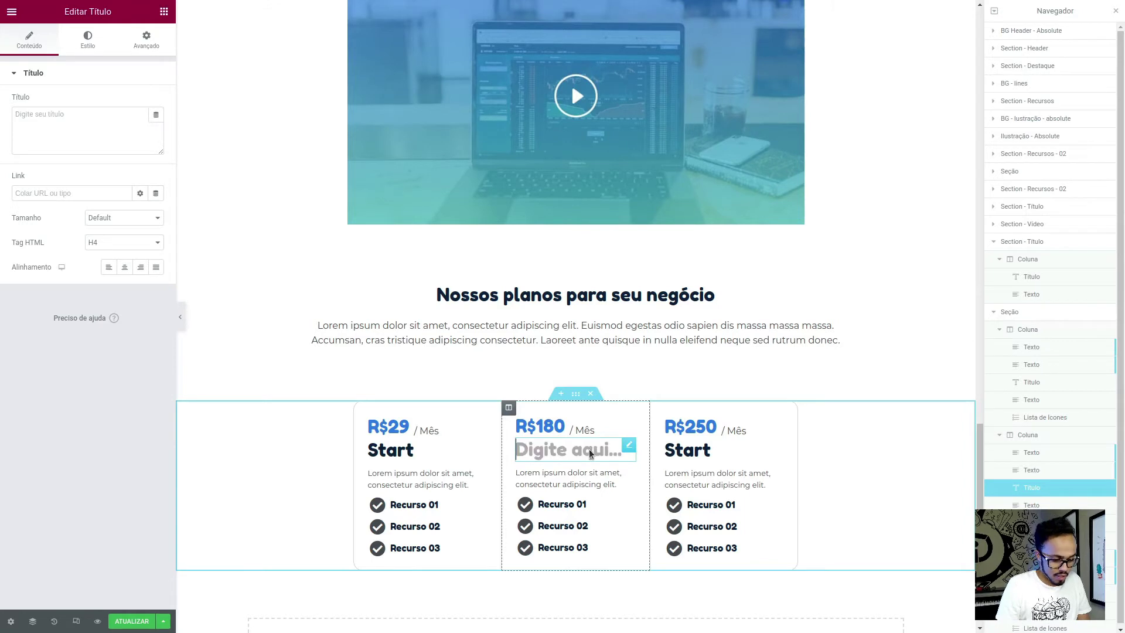
text(PR)
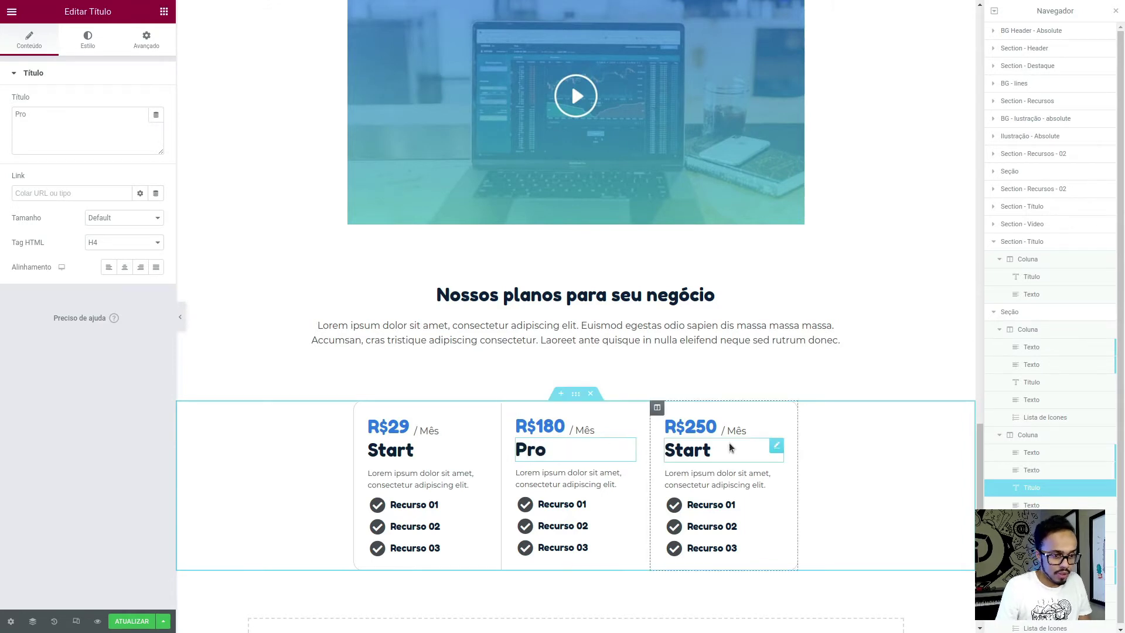
click(731, 456)
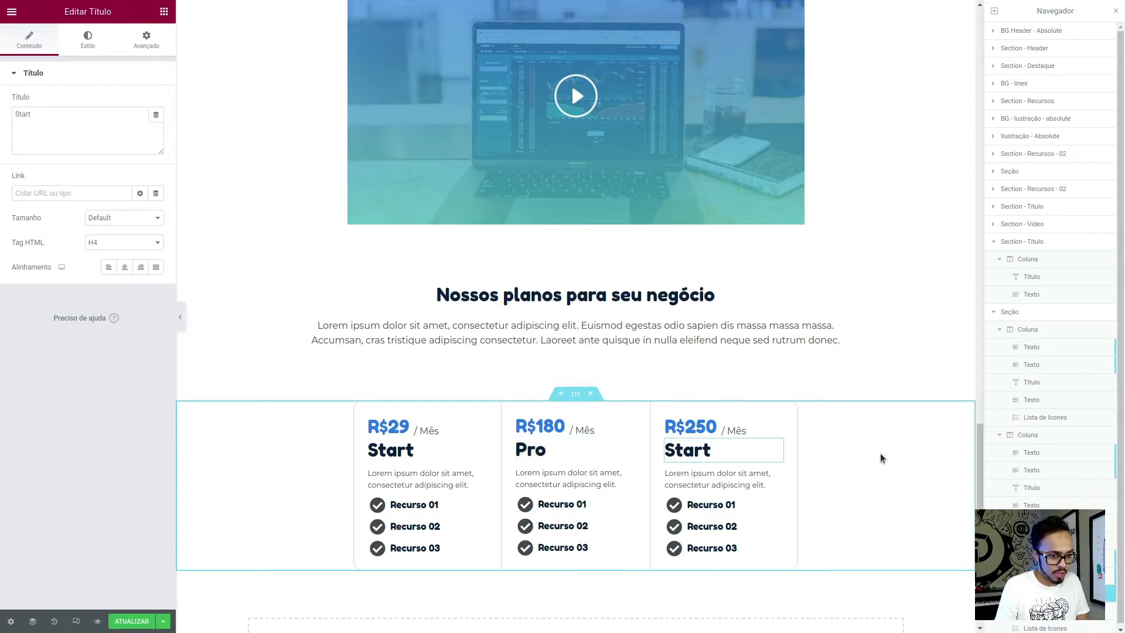
key(BackSpace)
key(BackSpace)
key(BackSpace)
key(BackSpace)
text(Ex)
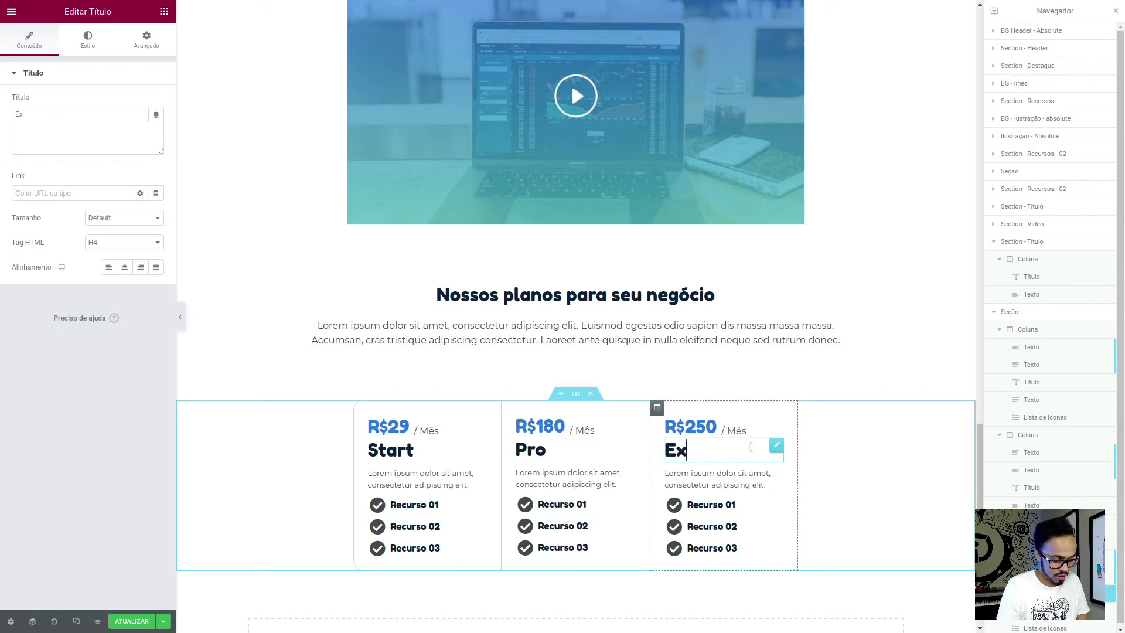
text(pert)
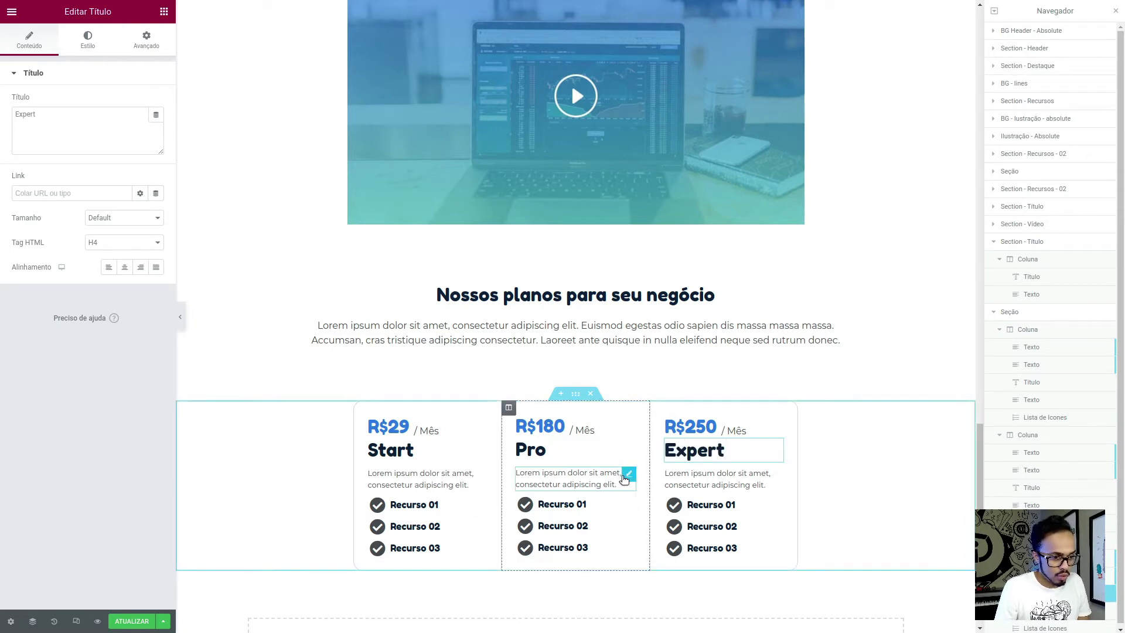
click(628, 478)
drag(116, 256, 1, 211)
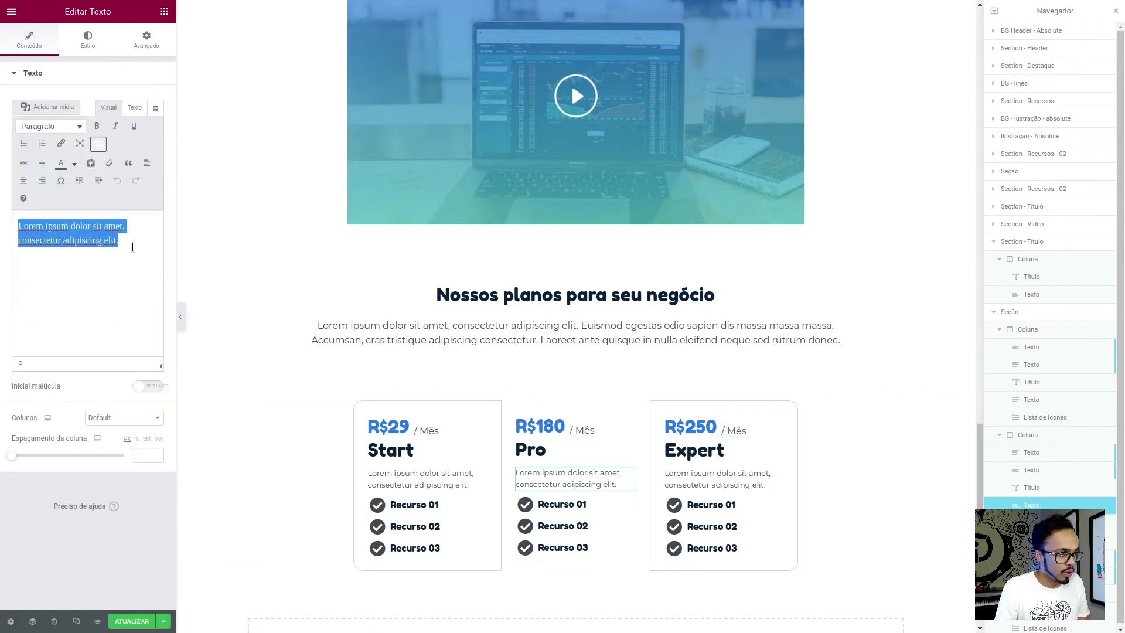
Double the Pro card's description by pasting a second copy into the same paragraph
key(ctrl+c)
click(133, 247)
key(Return)
key(ctrl+v)
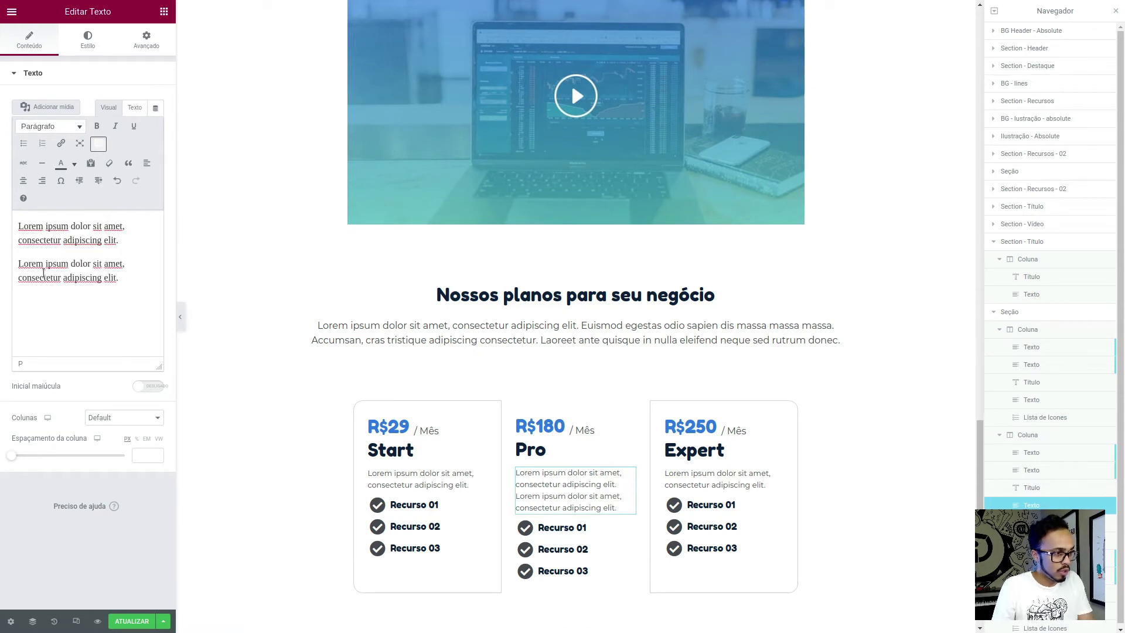
click(17, 263)
key(BackSpace)
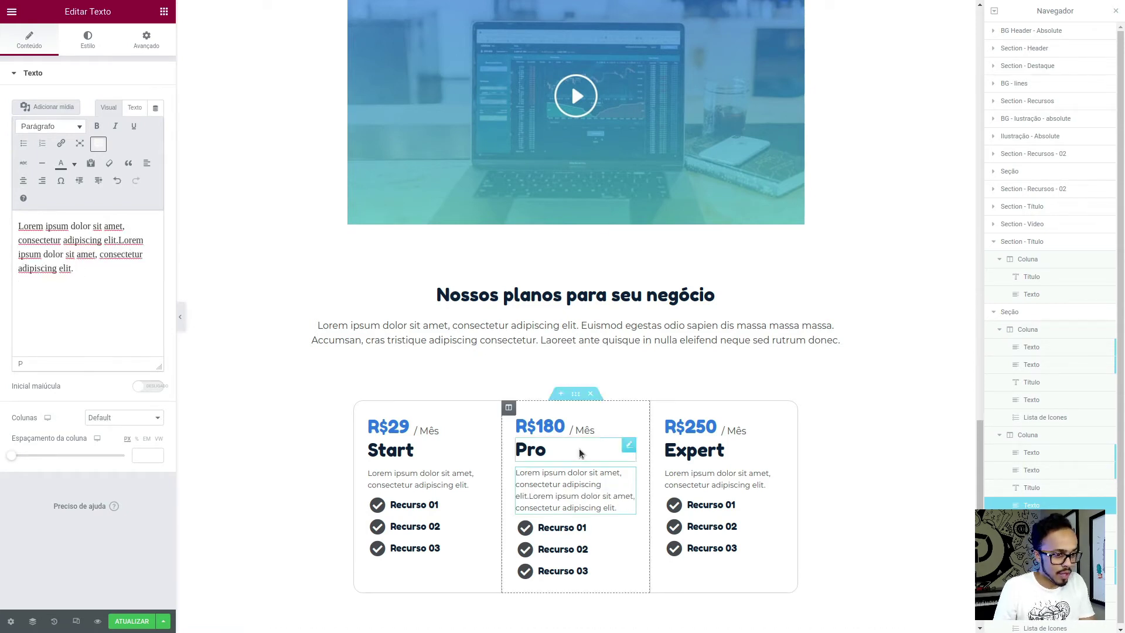
Set the Pro column's padding to 32 on every side
click(509, 408)
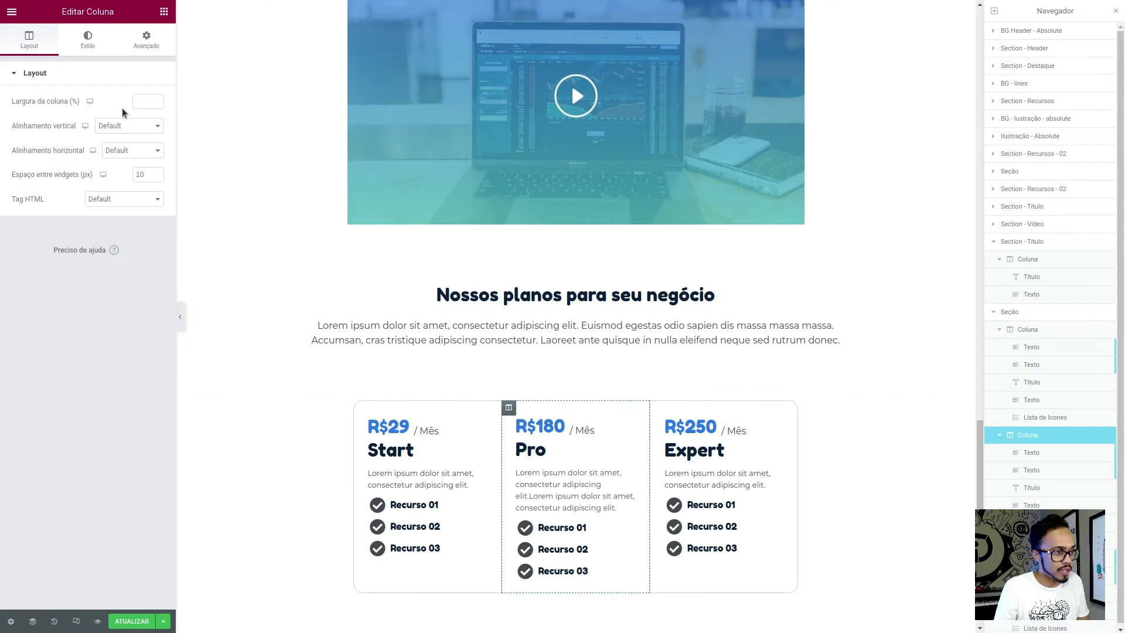
click(146, 39)
click(24, 161)
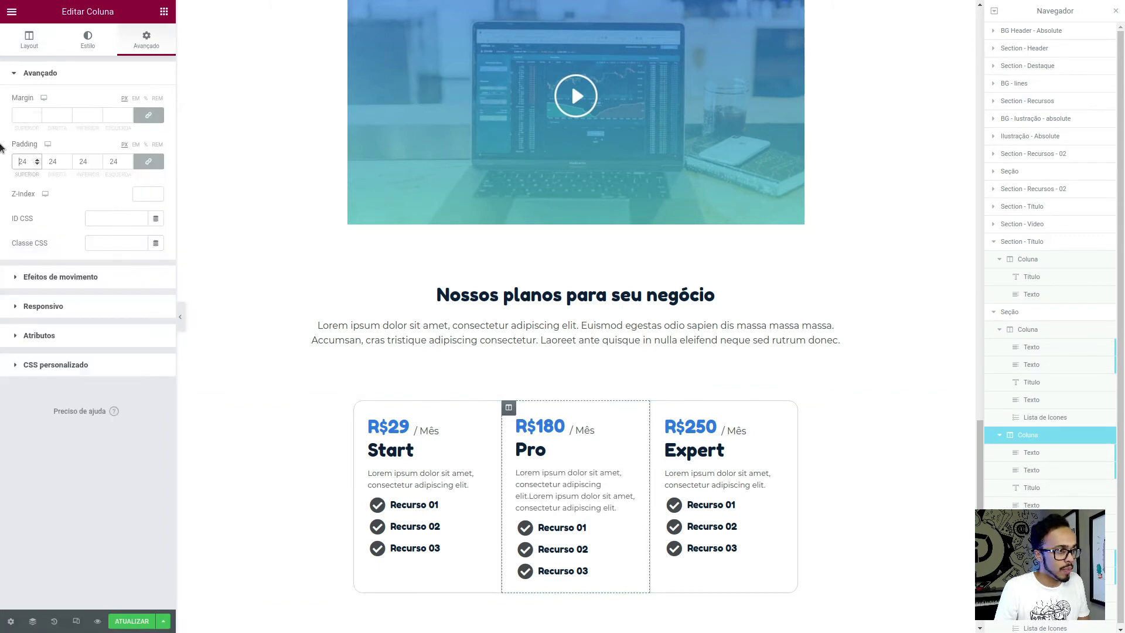
text(32)
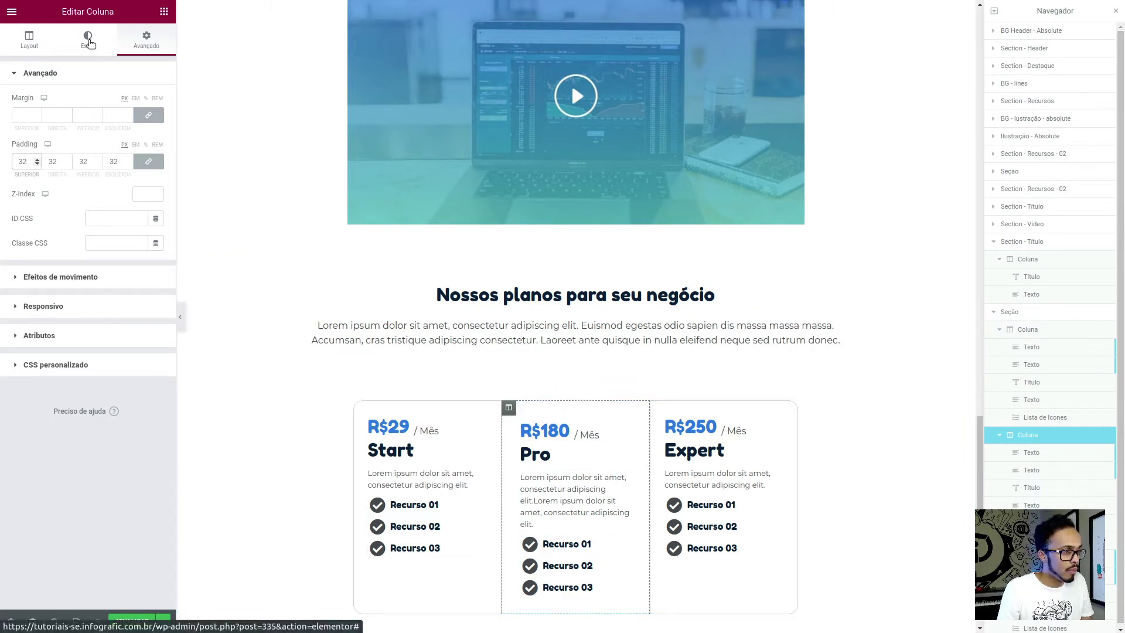
Give the Pro column a classic background in the Primary - Base blue global colour
click(88, 39)
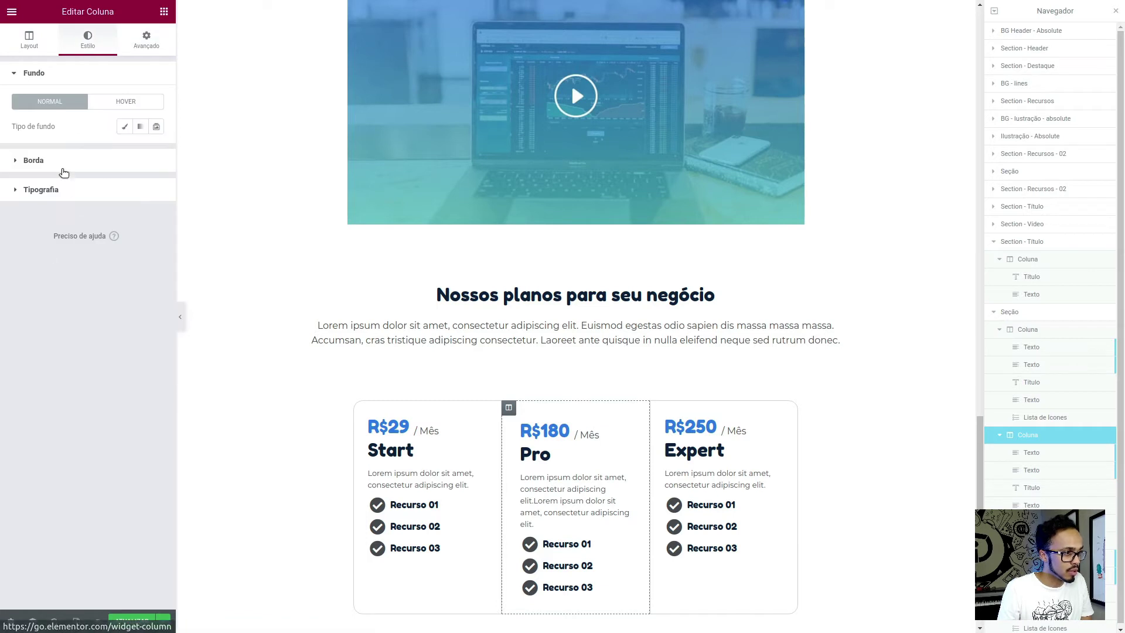
click(61, 167)
click(25, 189)
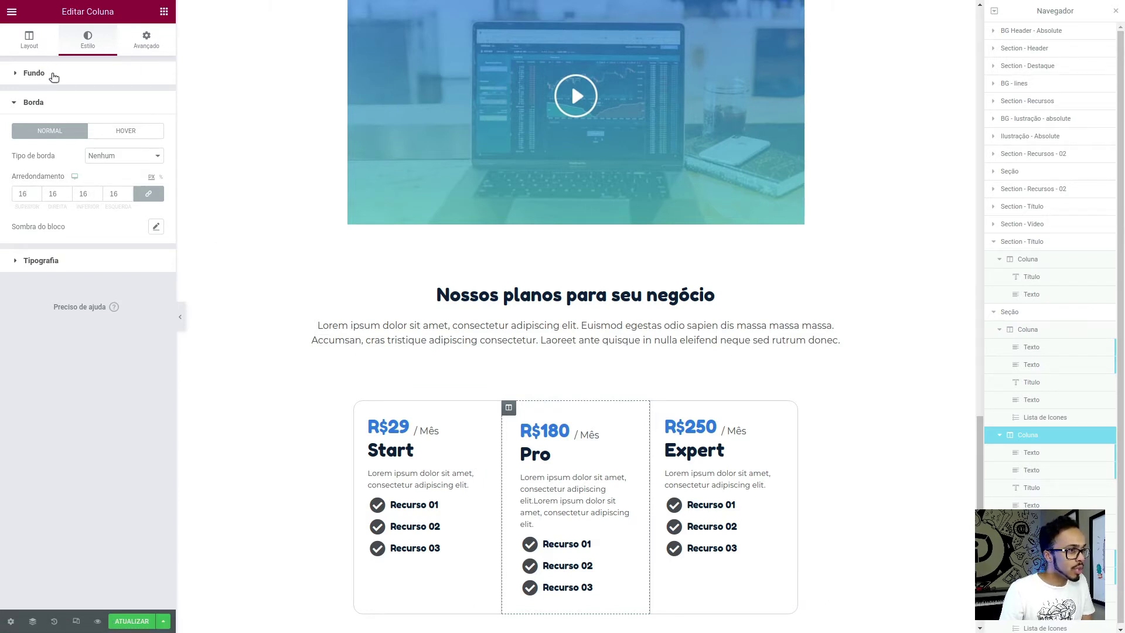
click(50, 73)
click(125, 126)
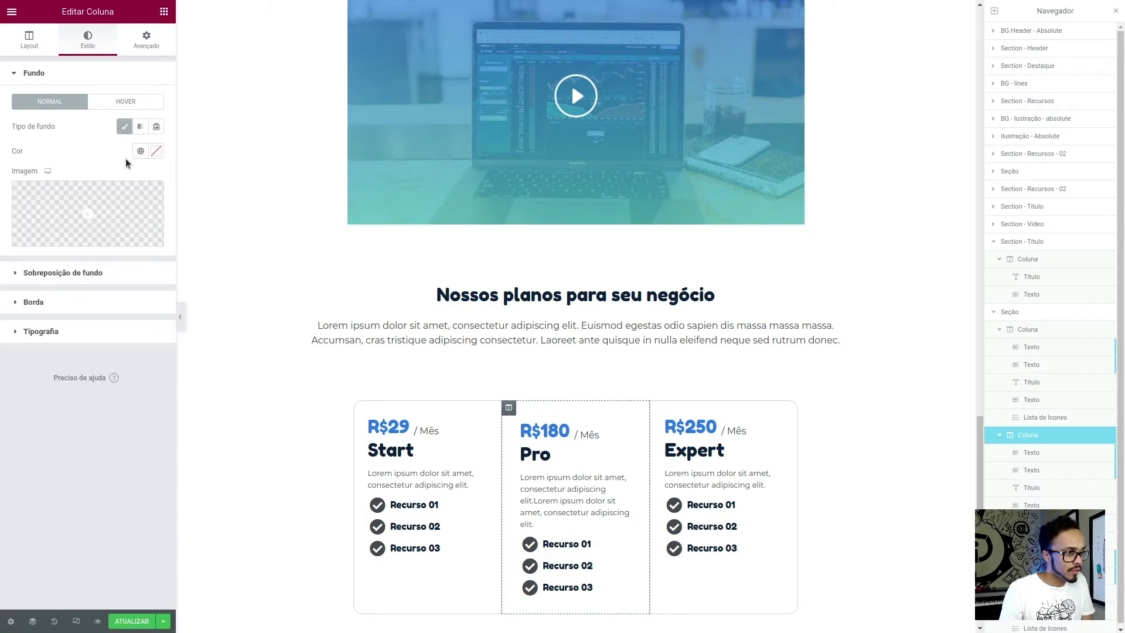
click(140, 151)
click(59, 204)
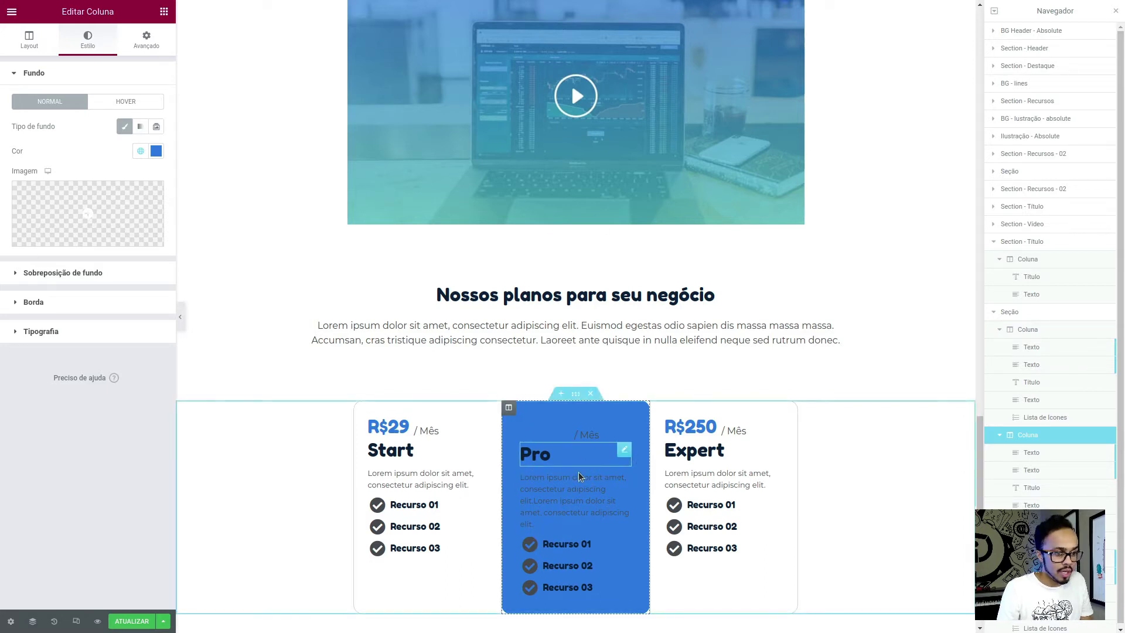
click(545, 431)
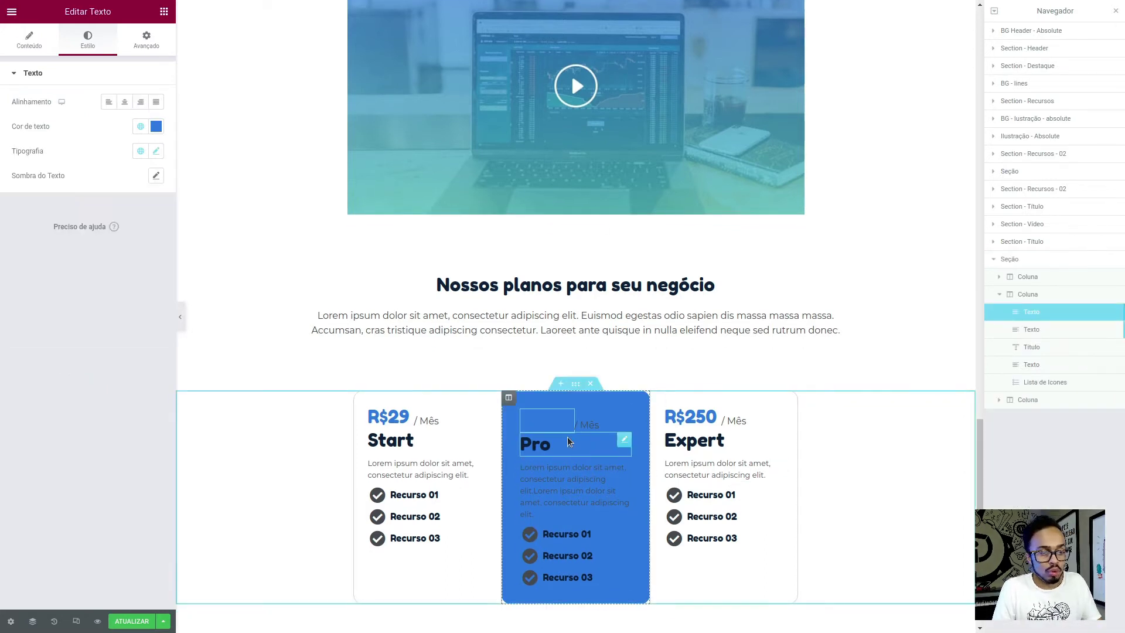
Set the Pro column's heading and body text colours to white
click(508, 399)
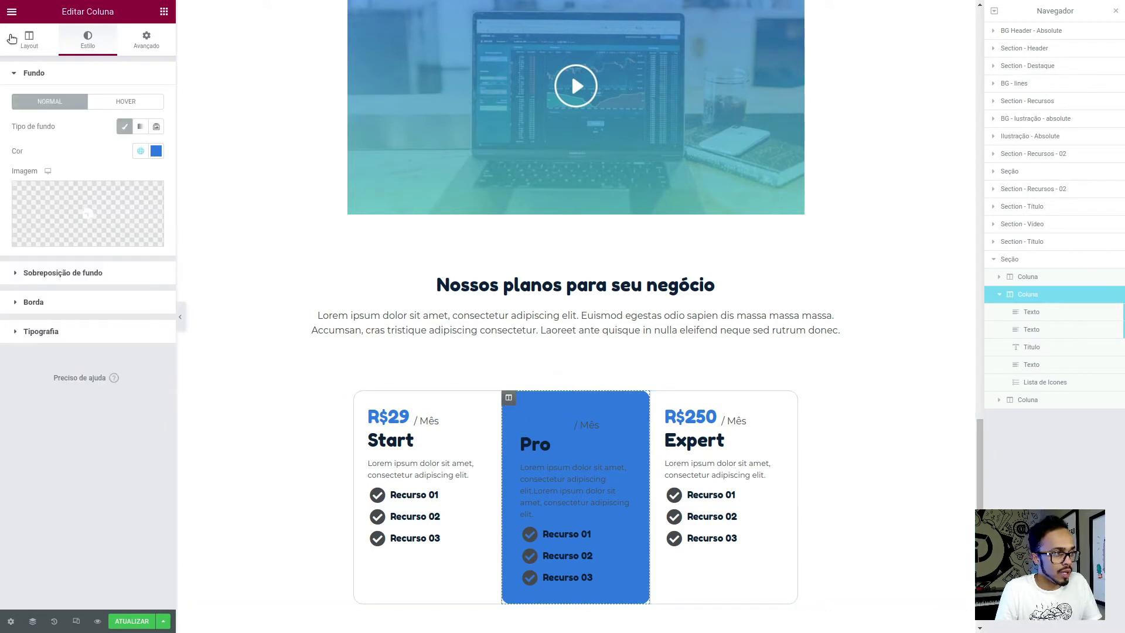
click(49, 341)
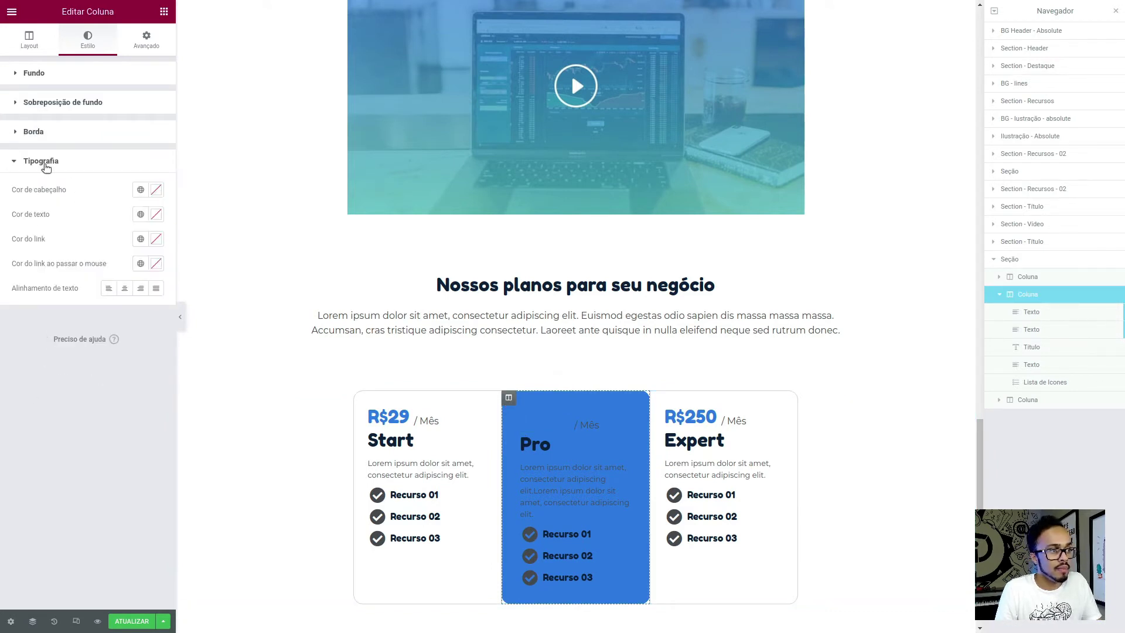
click(141, 189)
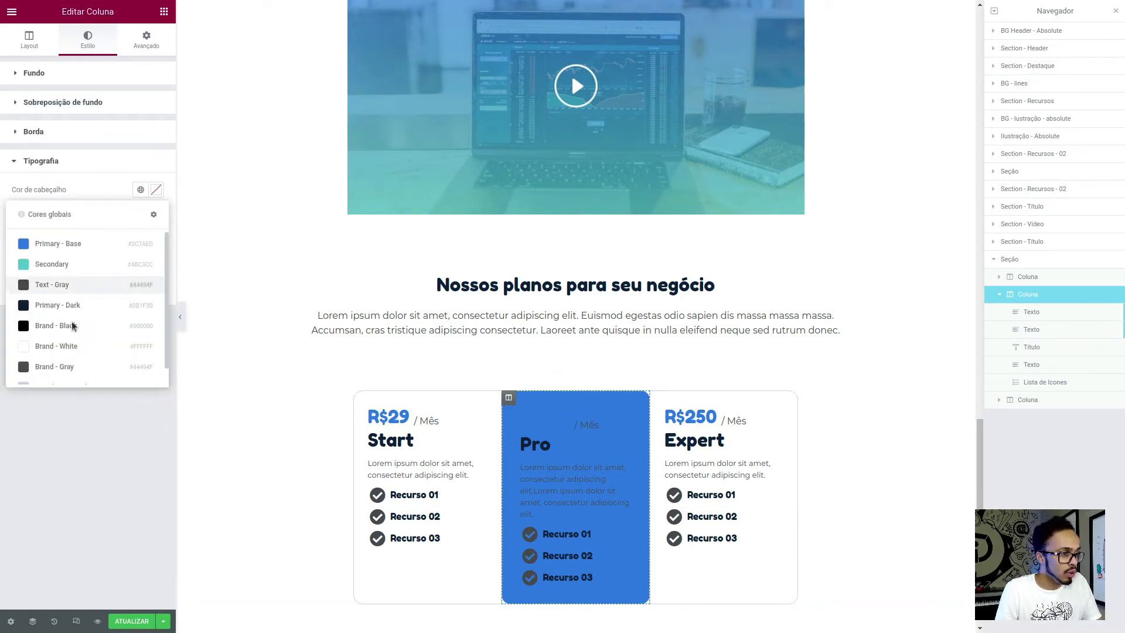
click(89, 320)
click(138, 213)
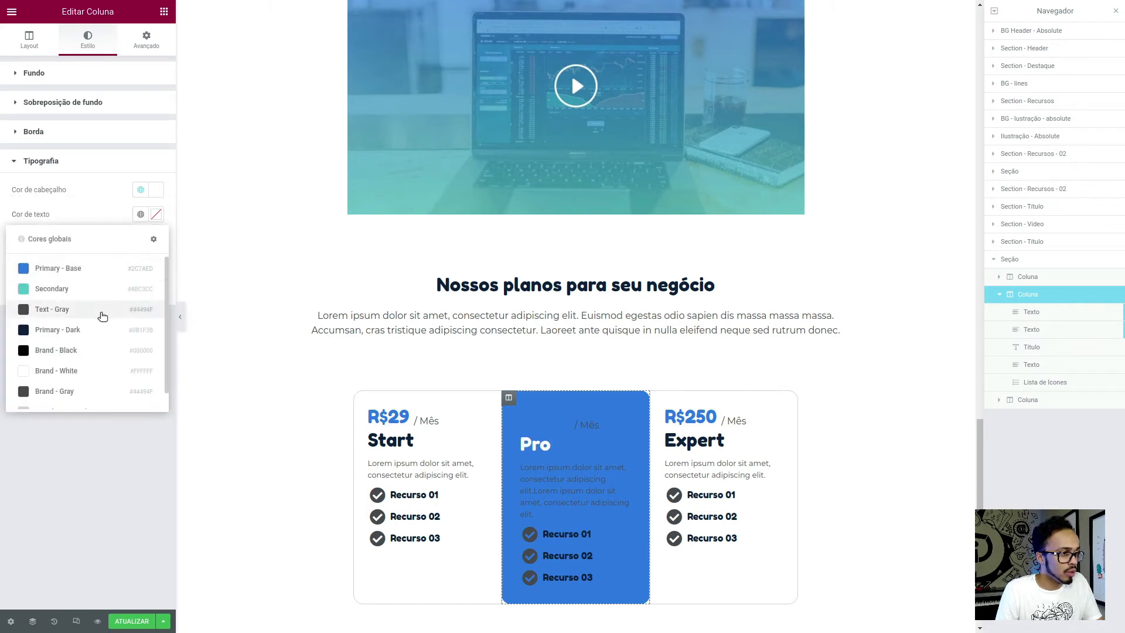
click(100, 371)
click(141, 241)
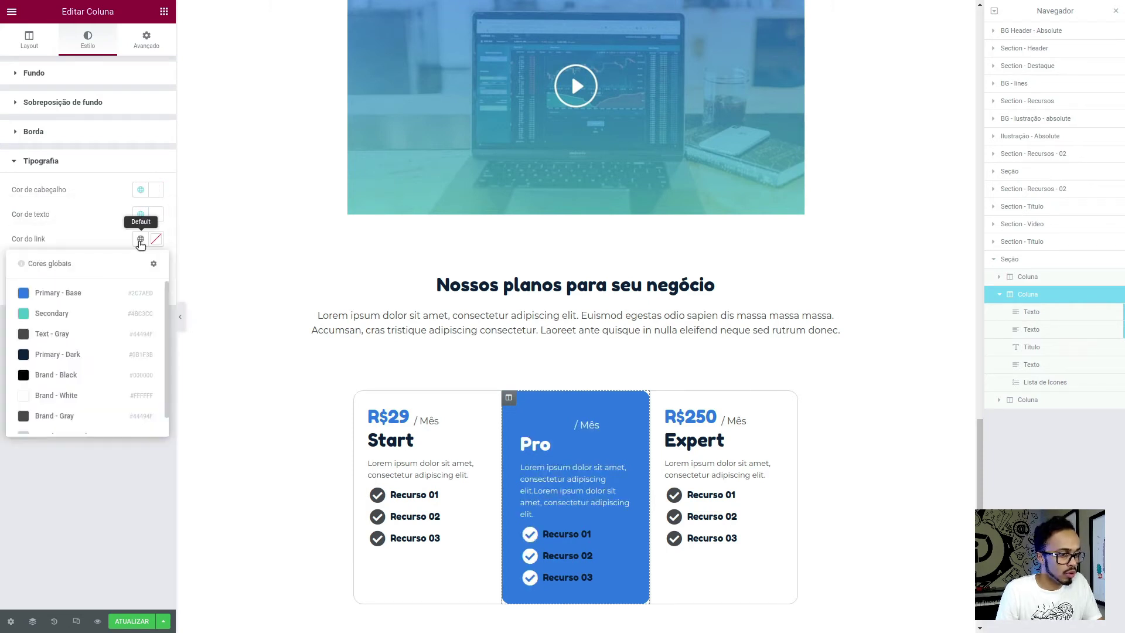
click(141, 241)
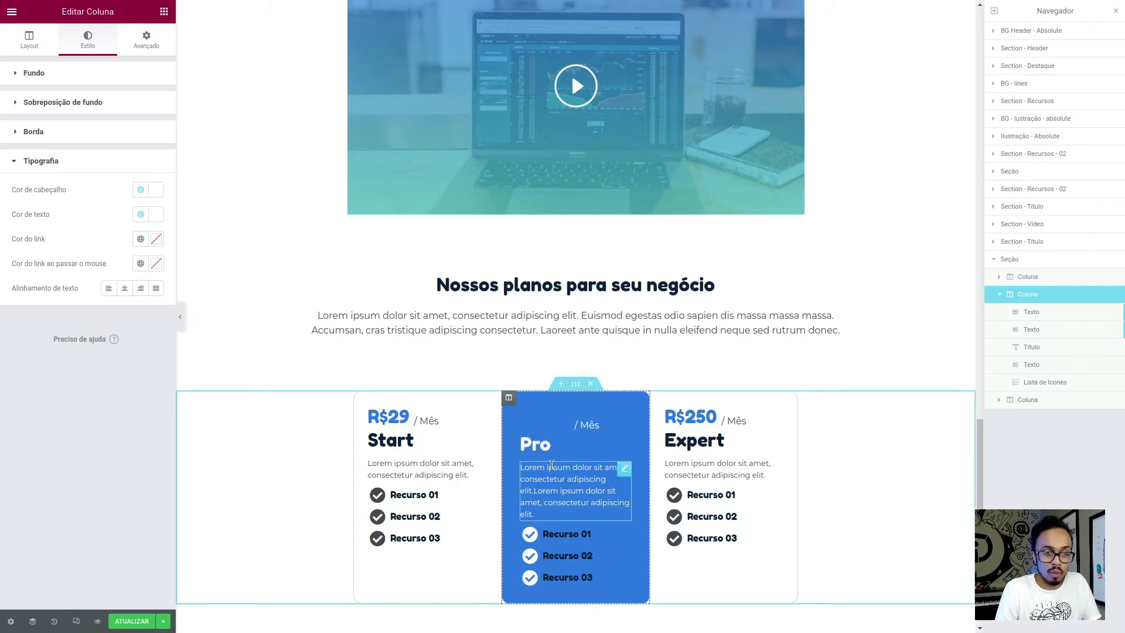
Clear the R$180 price text's own colour so it inherits white
click(554, 420)
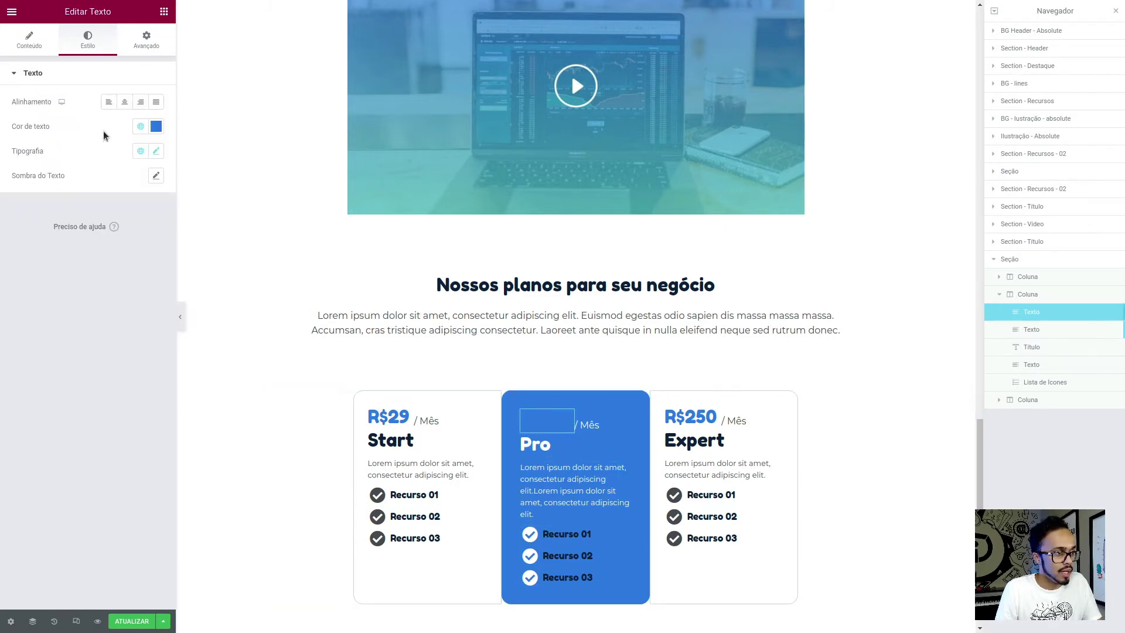
click(140, 127)
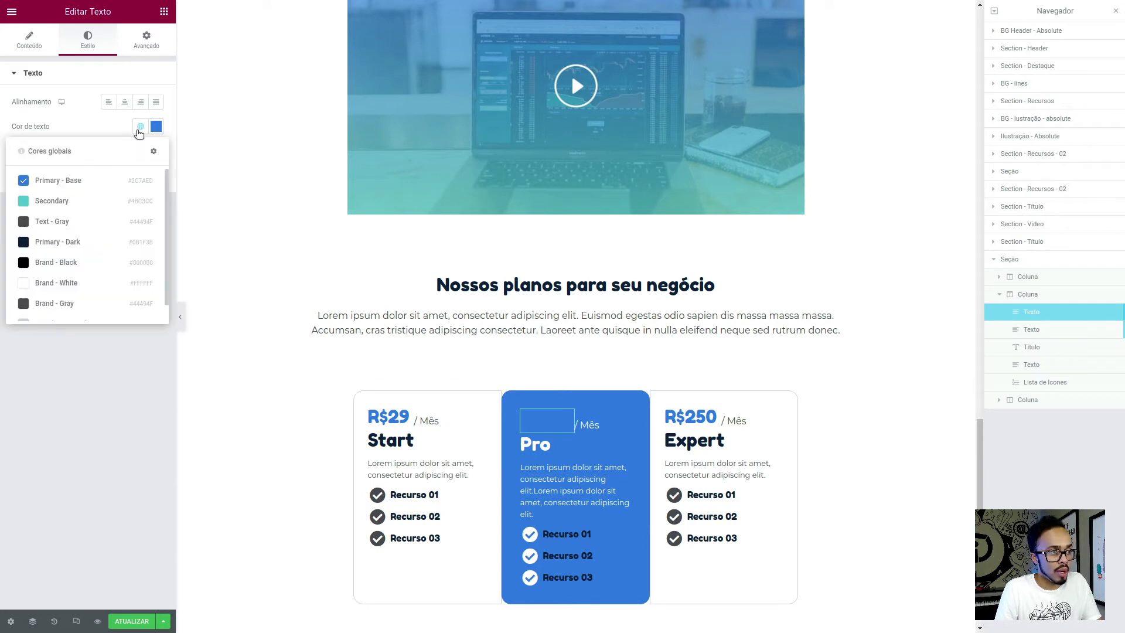
click(156, 126)
click(155, 127)
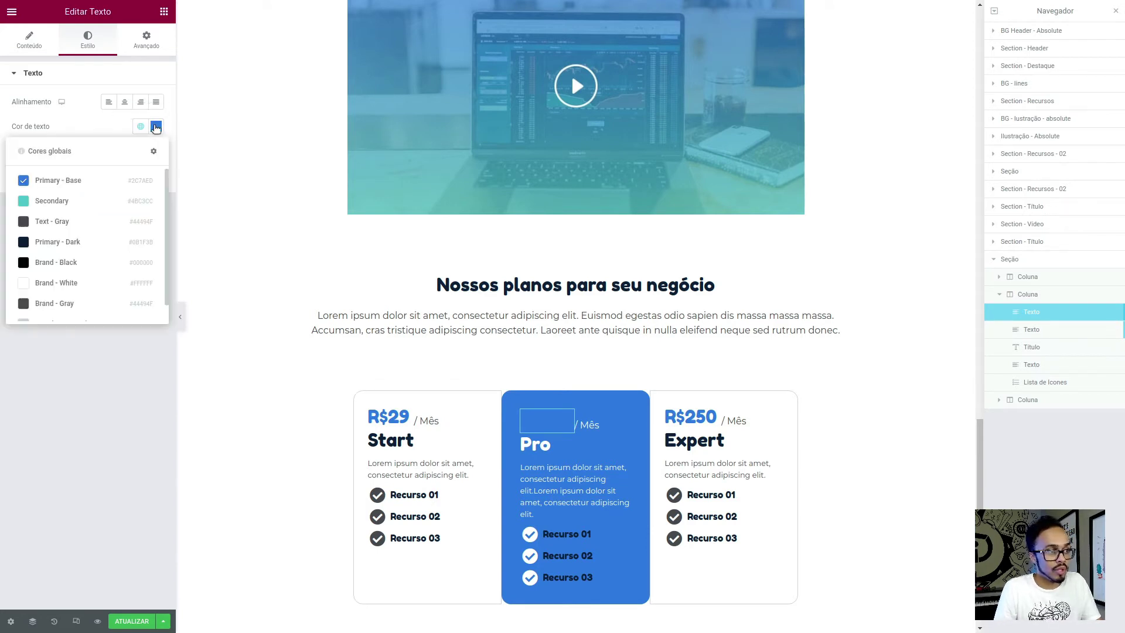
click(157, 128)
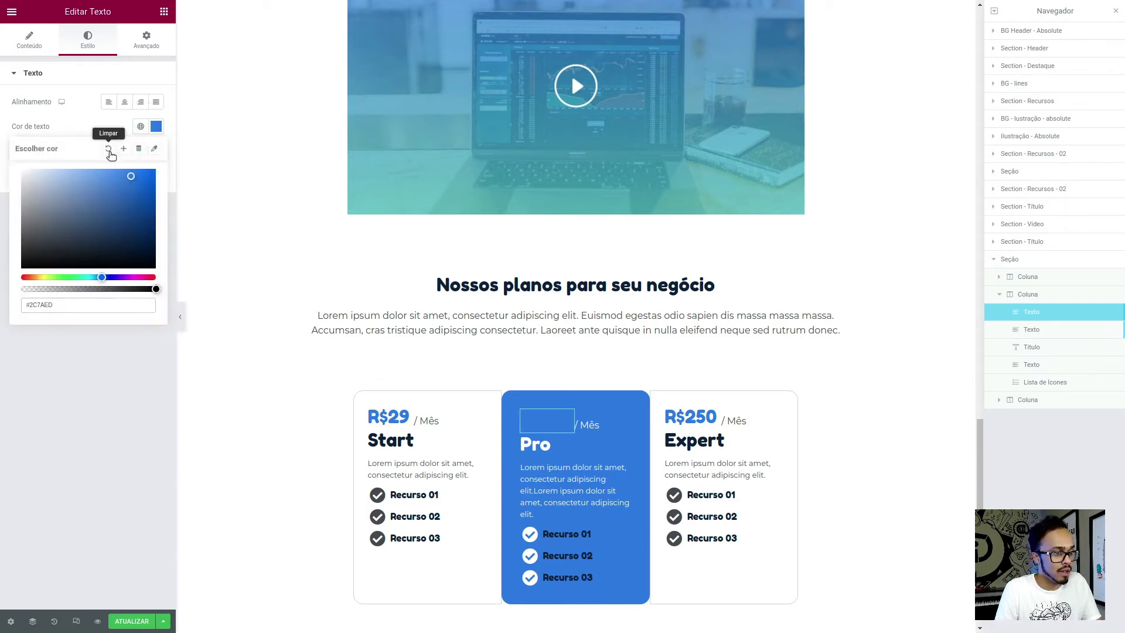
click(108, 148)
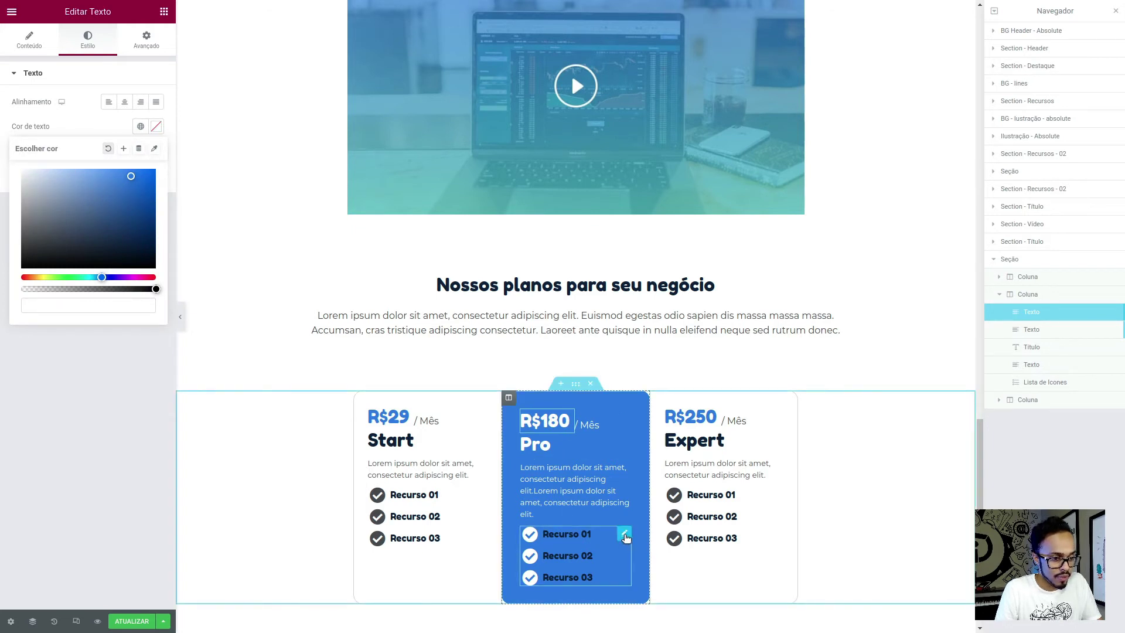
Clear the Pro feature list's text colour, then reload the editor with F5
click(626, 541)
click(88, 46)
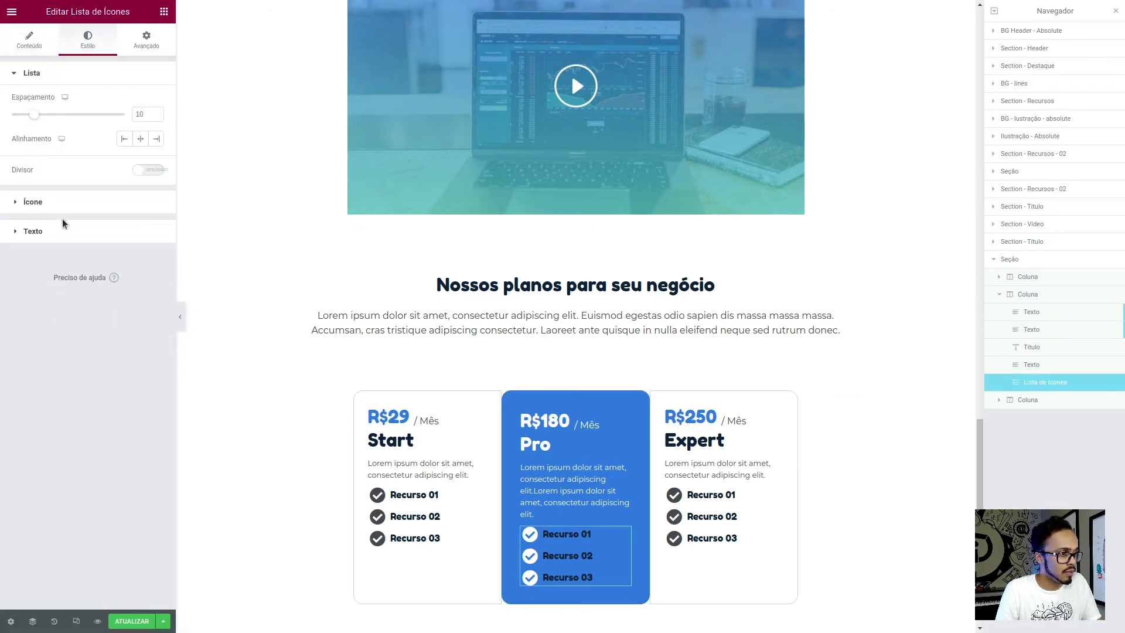
click(66, 234)
click(156, 160)
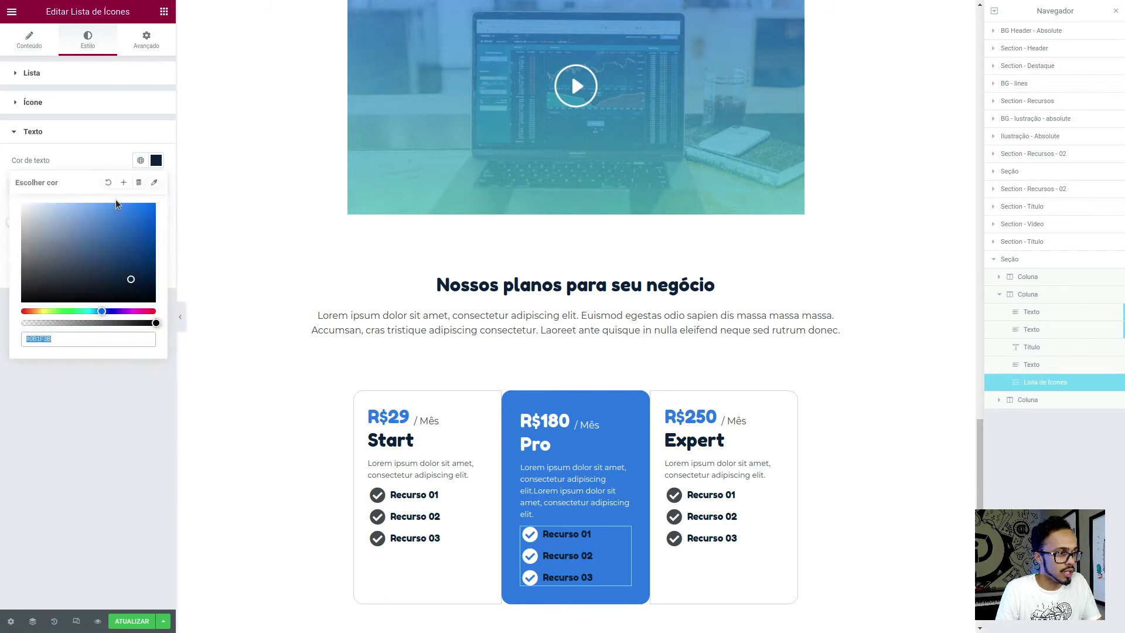
click(109, 182)
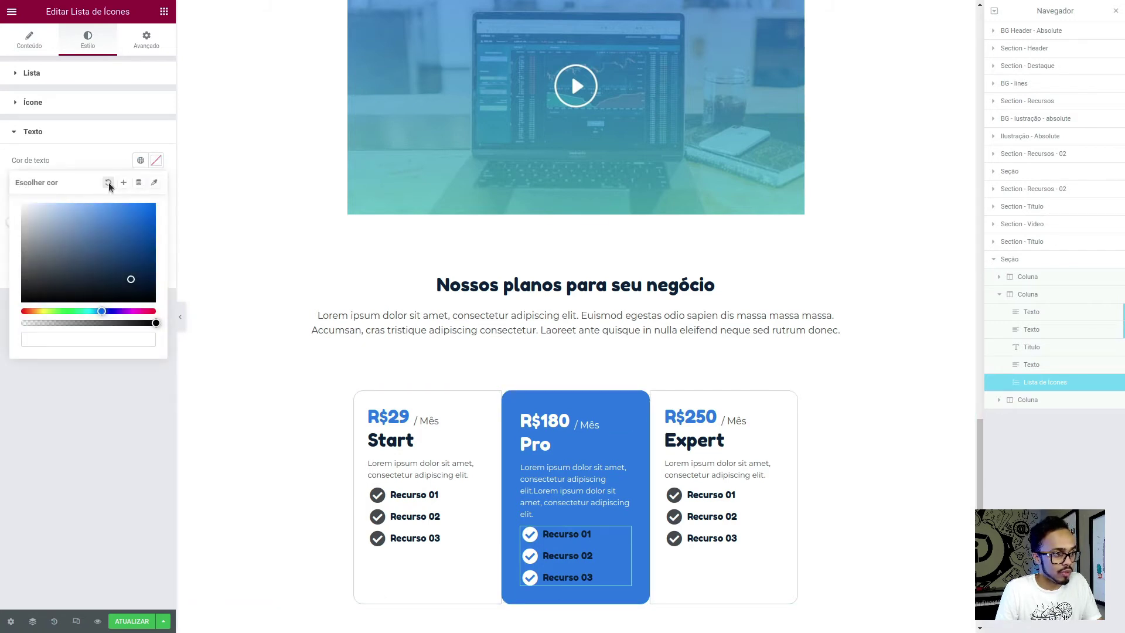
click(109, 132)
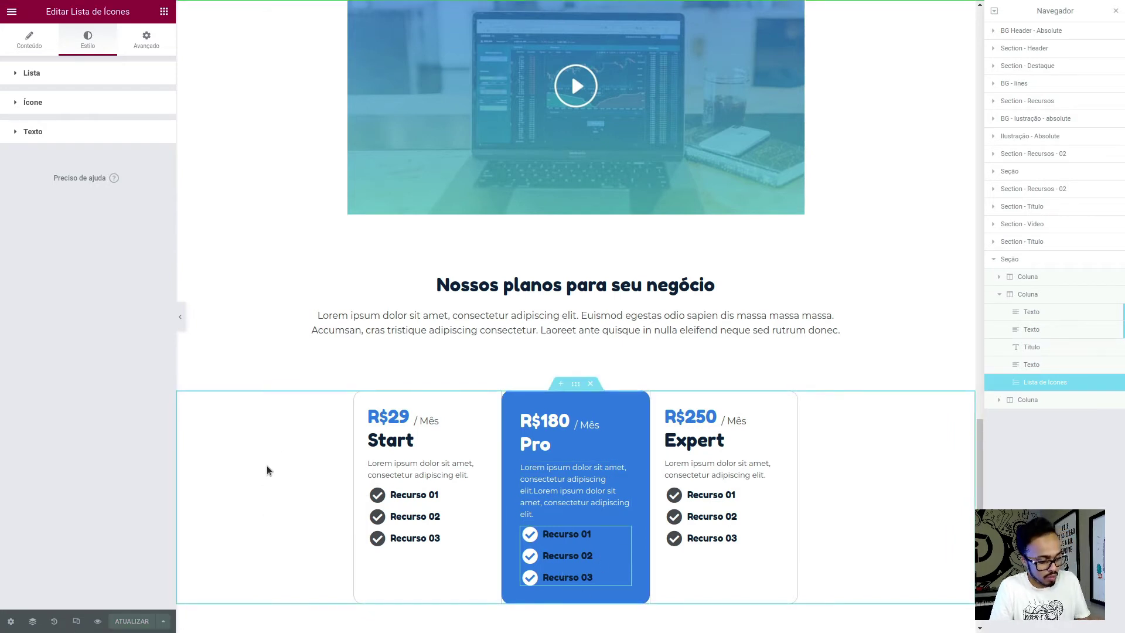
key(F5)
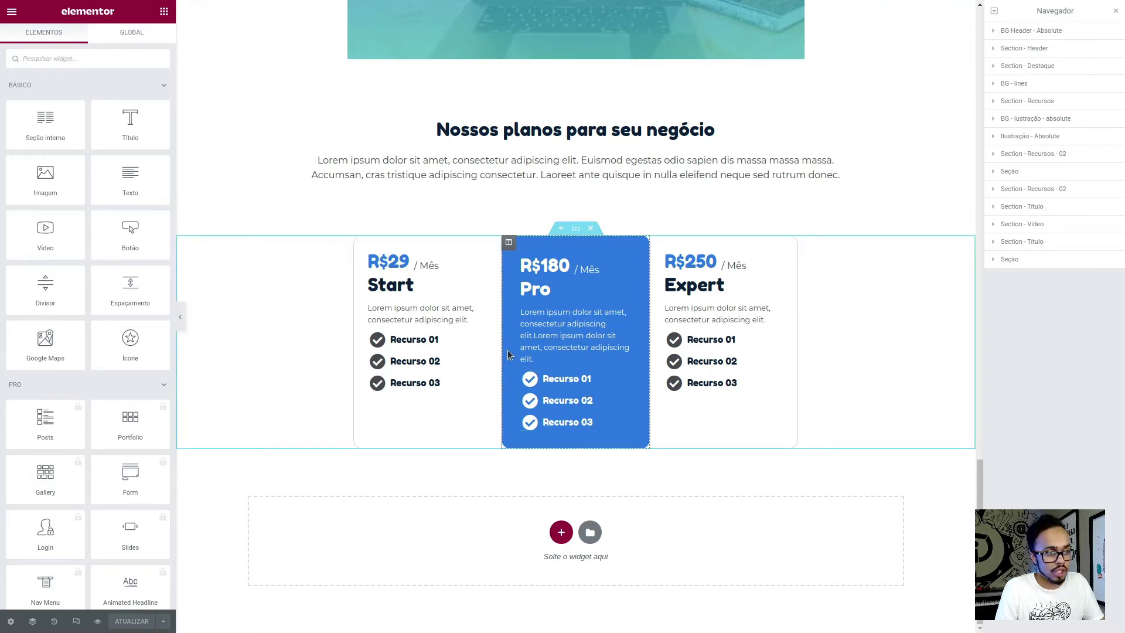
Give the pricing section a minimum height of 200
click(709, 199)
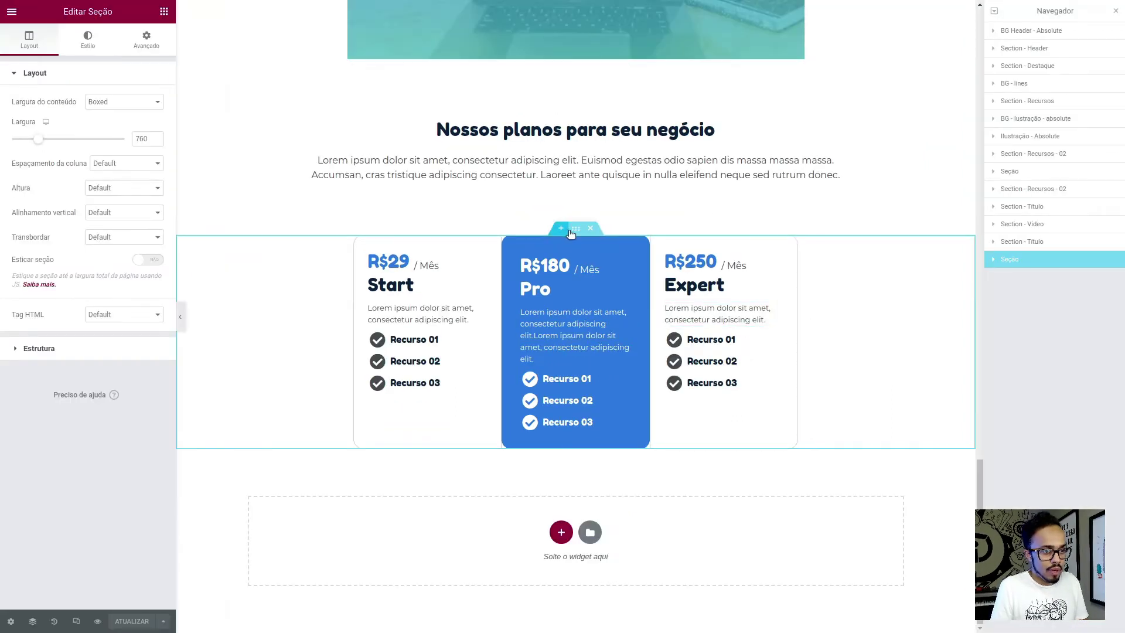
click(108, 188)
click(117, 217)
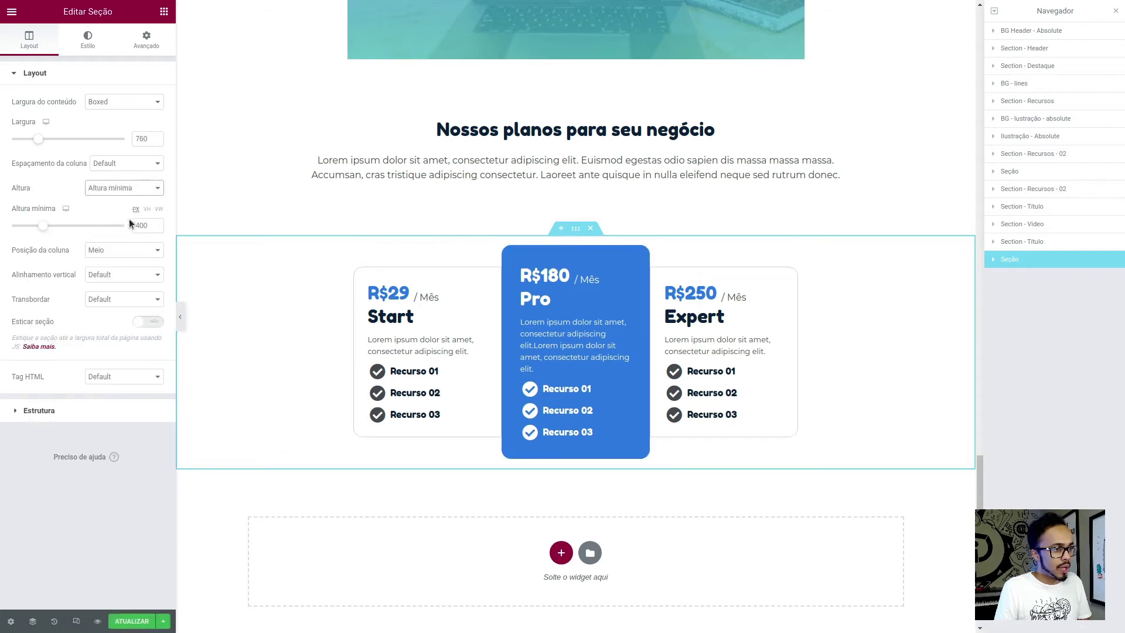
double_click(142, 225)
text(200)
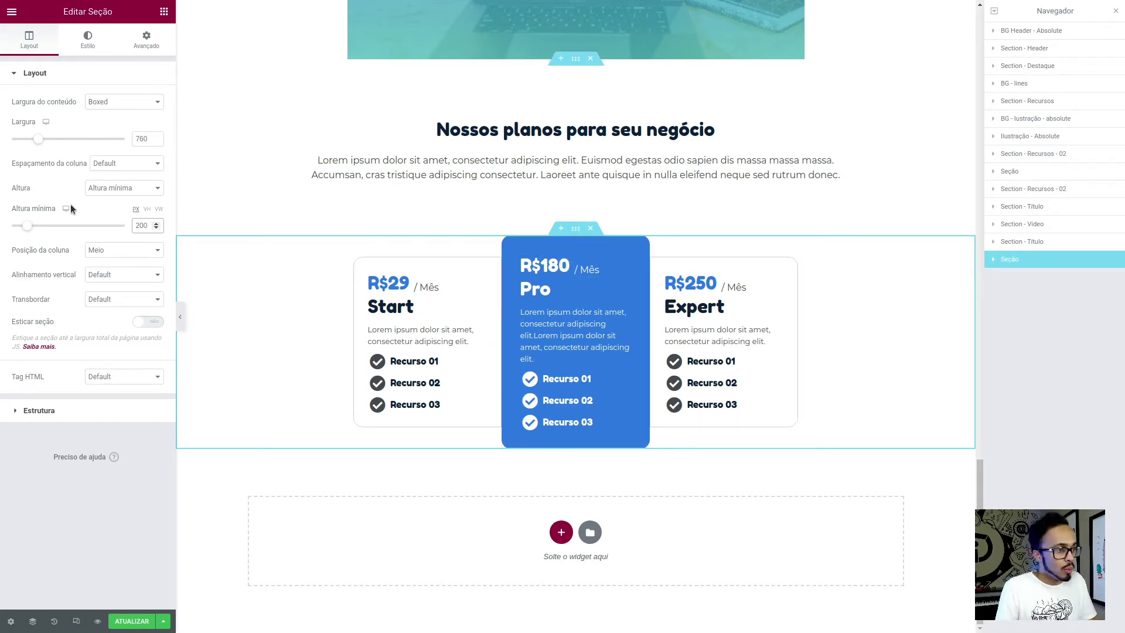
Set column position and vertical alignment to Meio, then preview the page
click(109, 251)
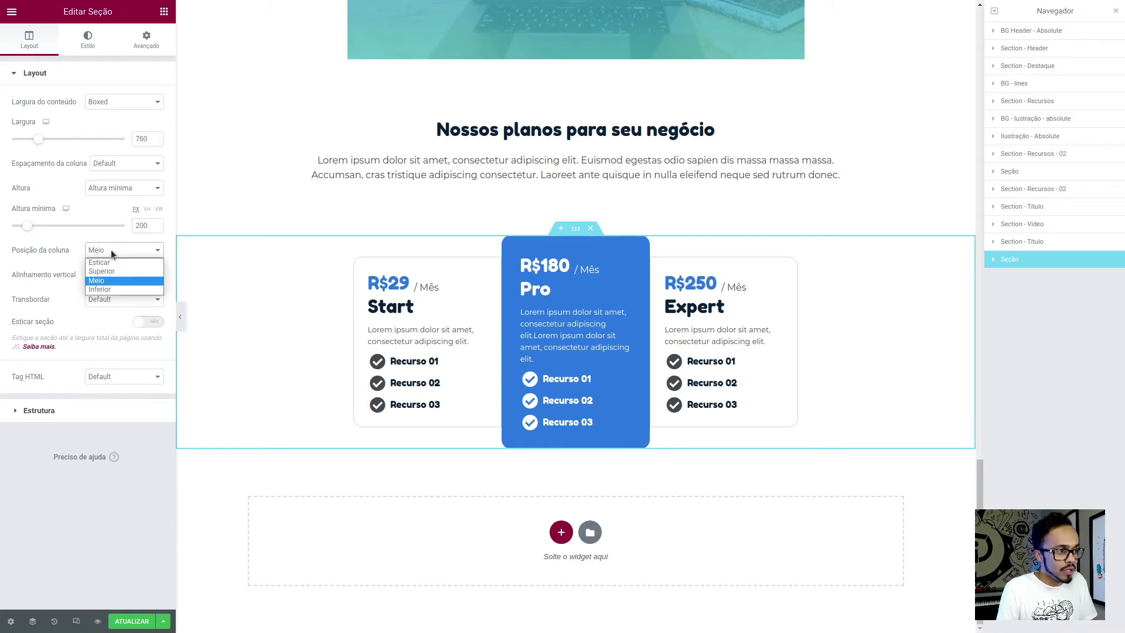
click(112, 280)
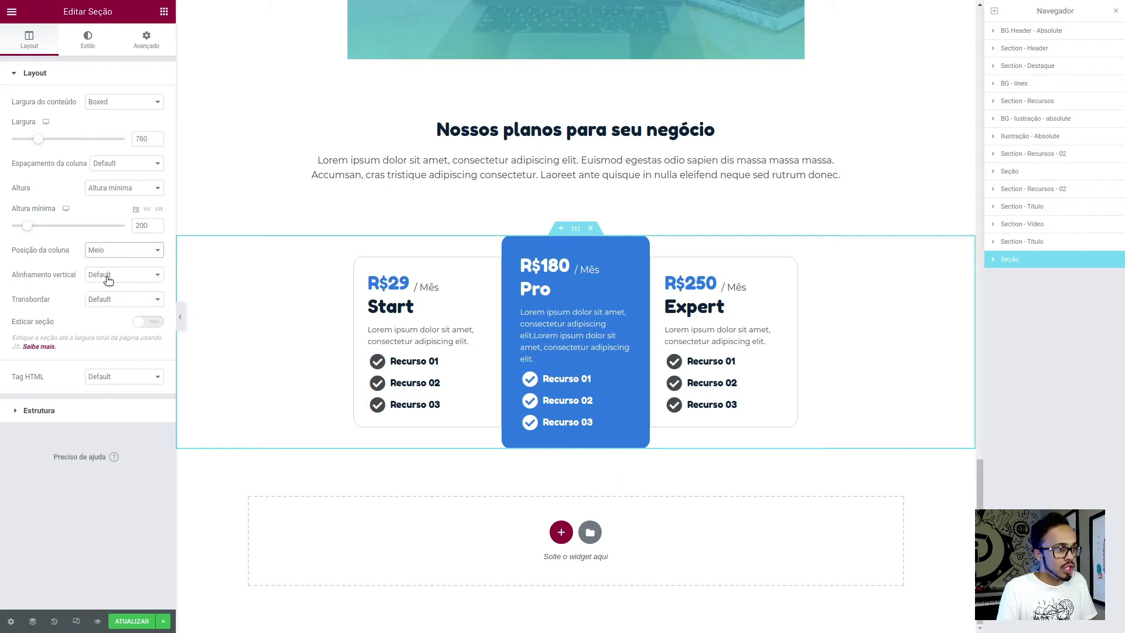
click(113, 277)
click(118, 304)
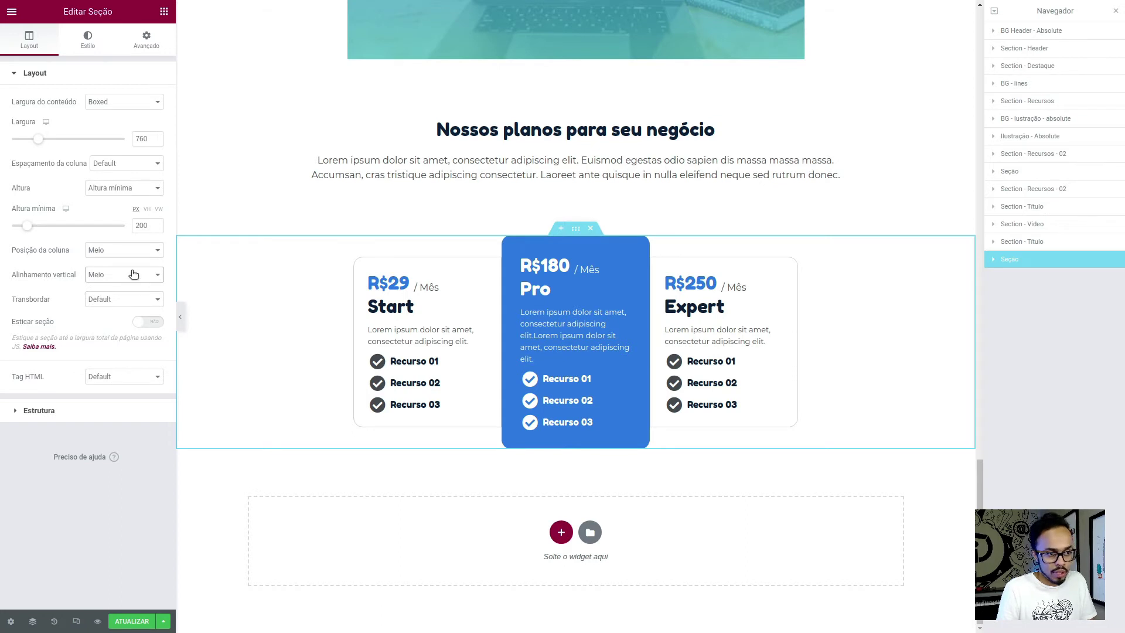
click(113, 251)
click(115, 263)
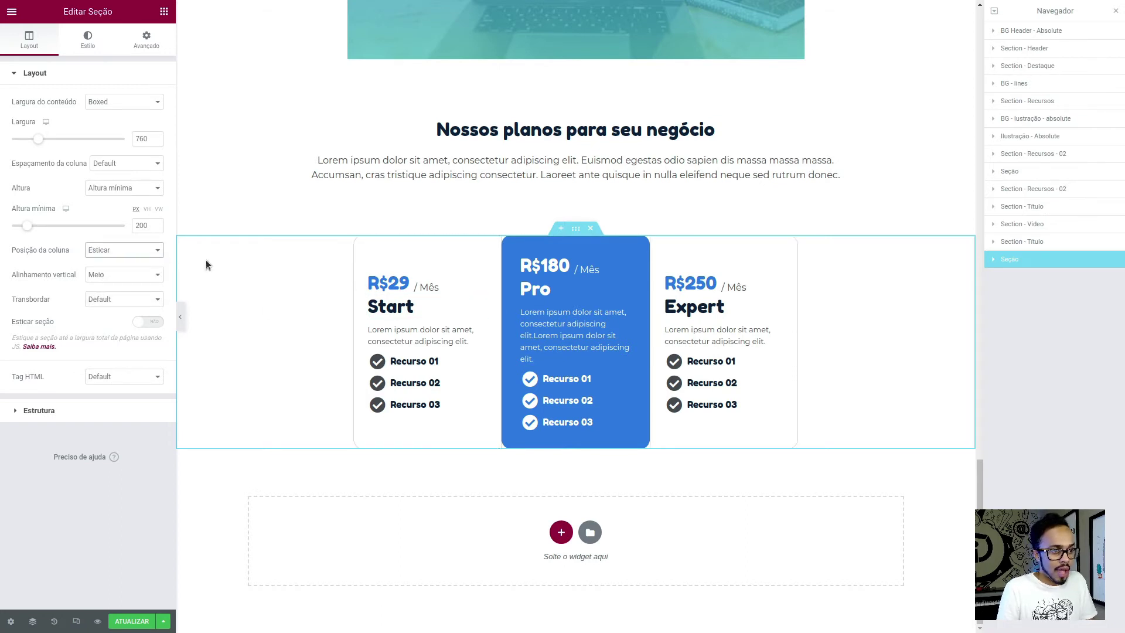
click(120, 250)
click(119, 284)
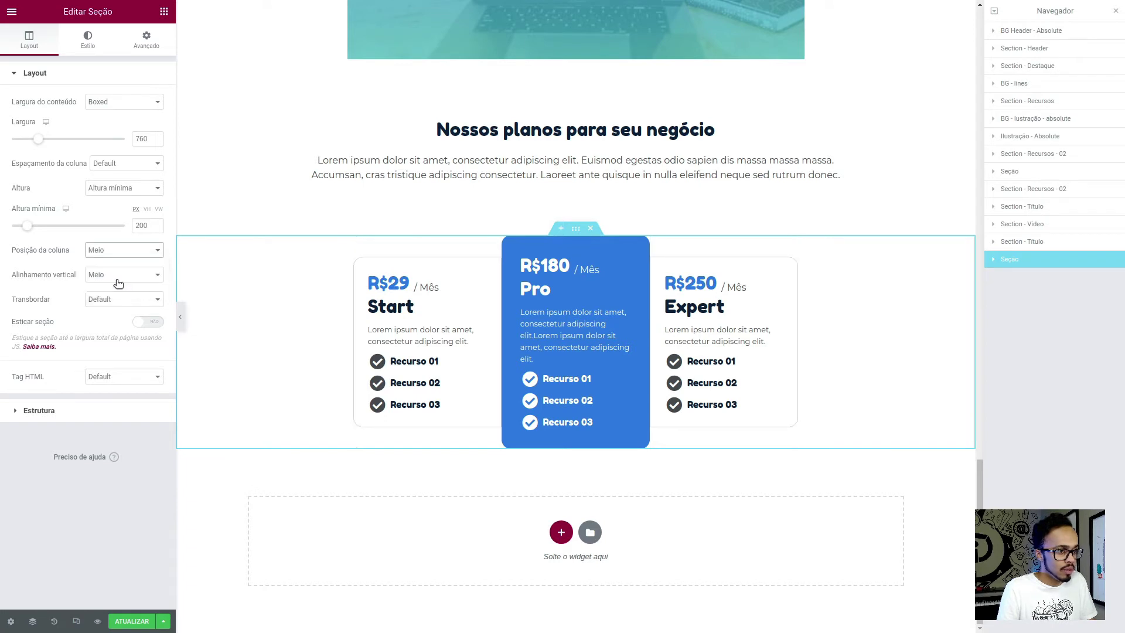
click(180, 319)
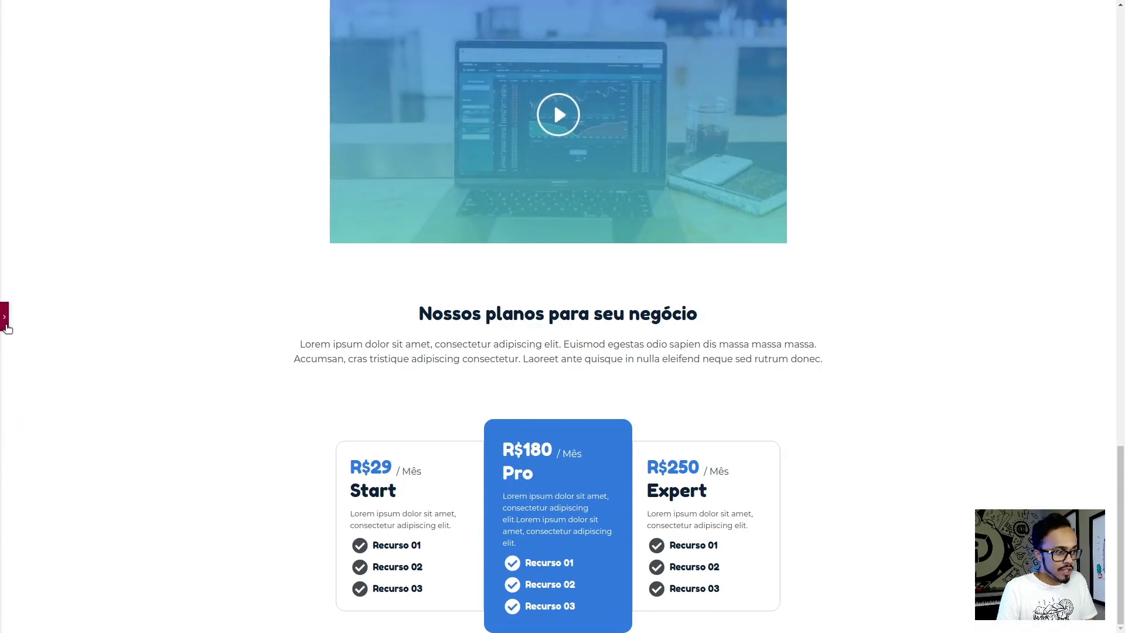
Add a one-column section below the pricing table with a 750 minimum height
click(5, 317)
scroll(537, 502, down, 2)
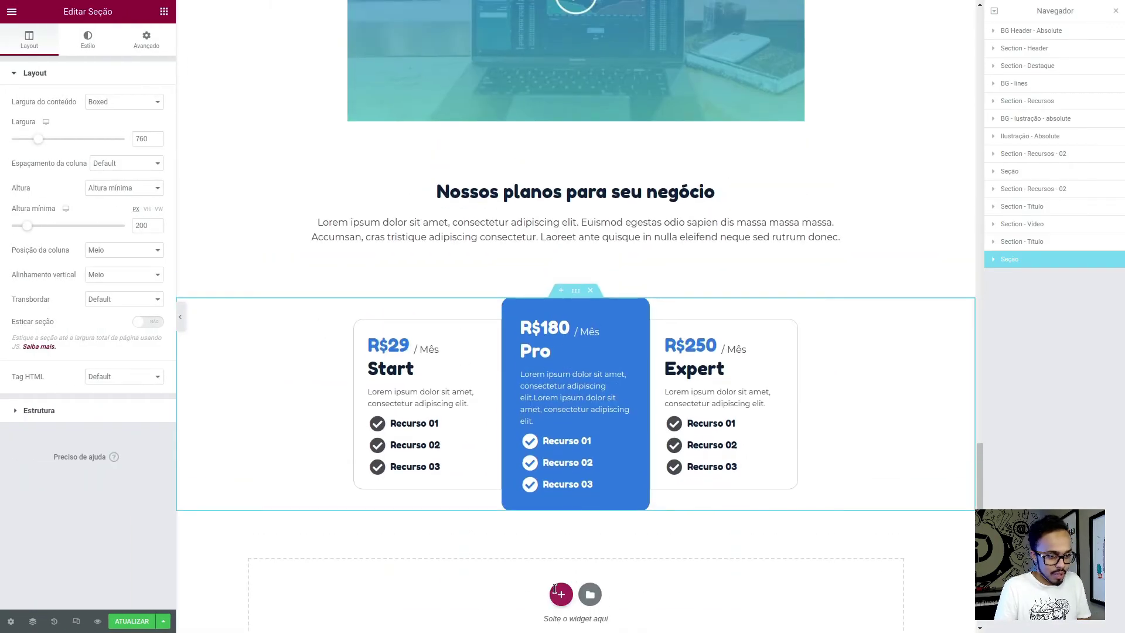
click(561, 593)
click(421, 496)
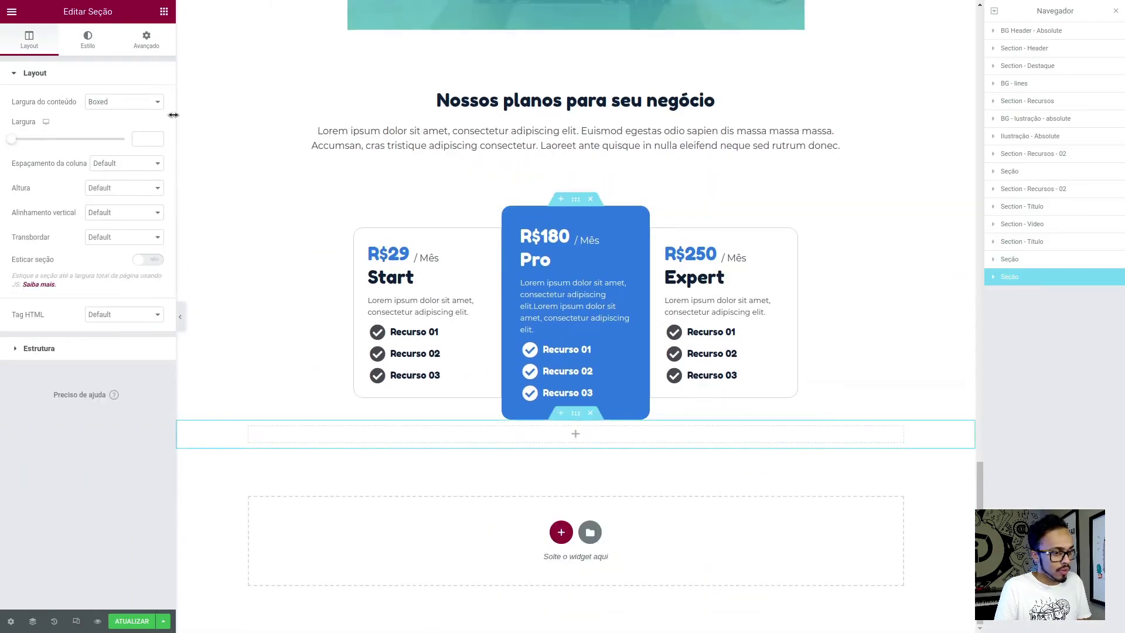
click(150, 44)
click(28, 42)
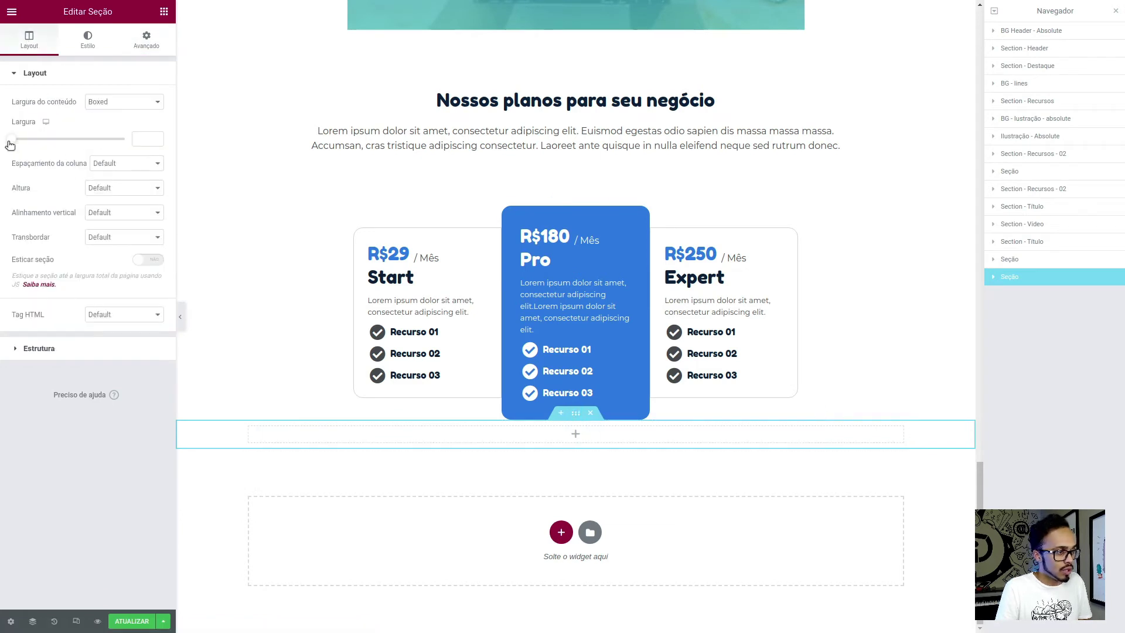
click(129, 189)
click(115, 215)
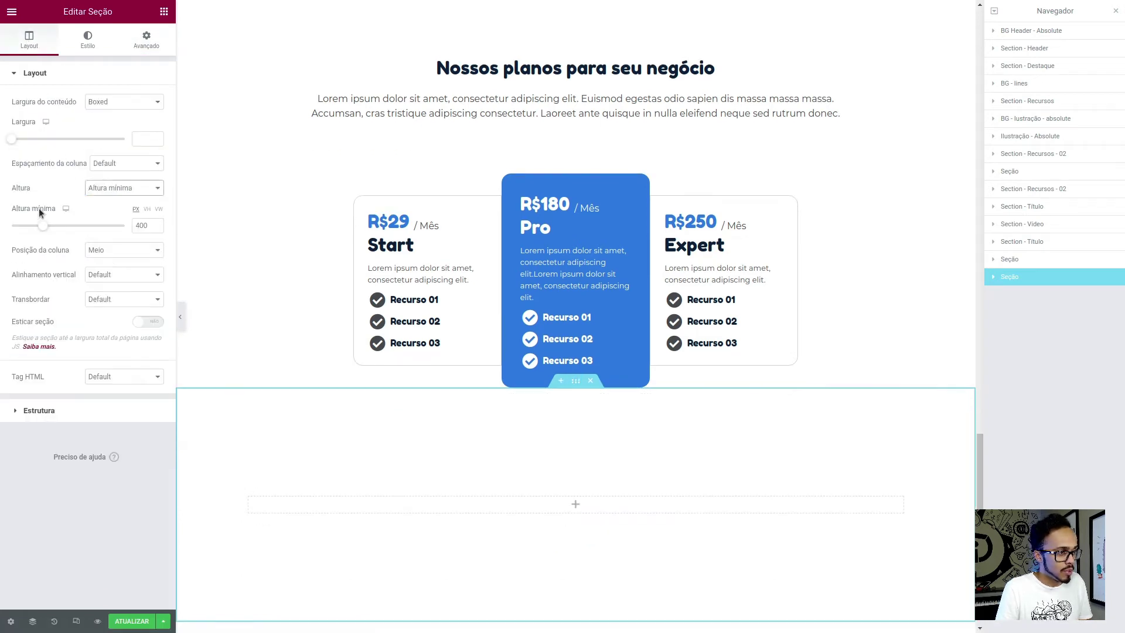
Collapse the editor panel and compare the page with the Figma design at 100%
click(180, 317)
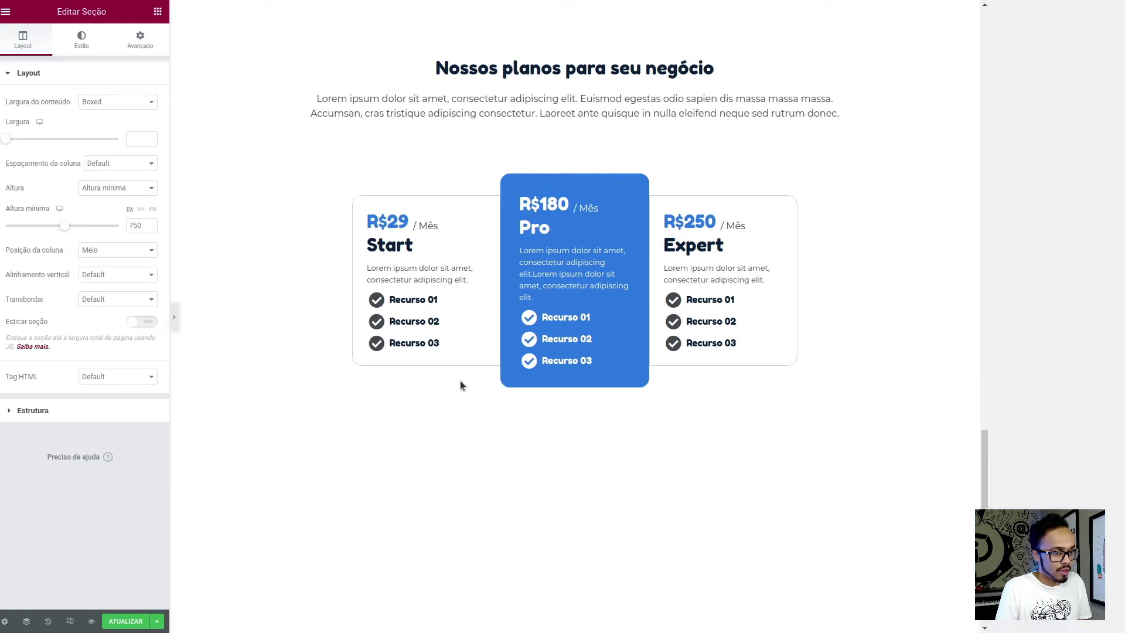
scroll(613, 438, up, 2)
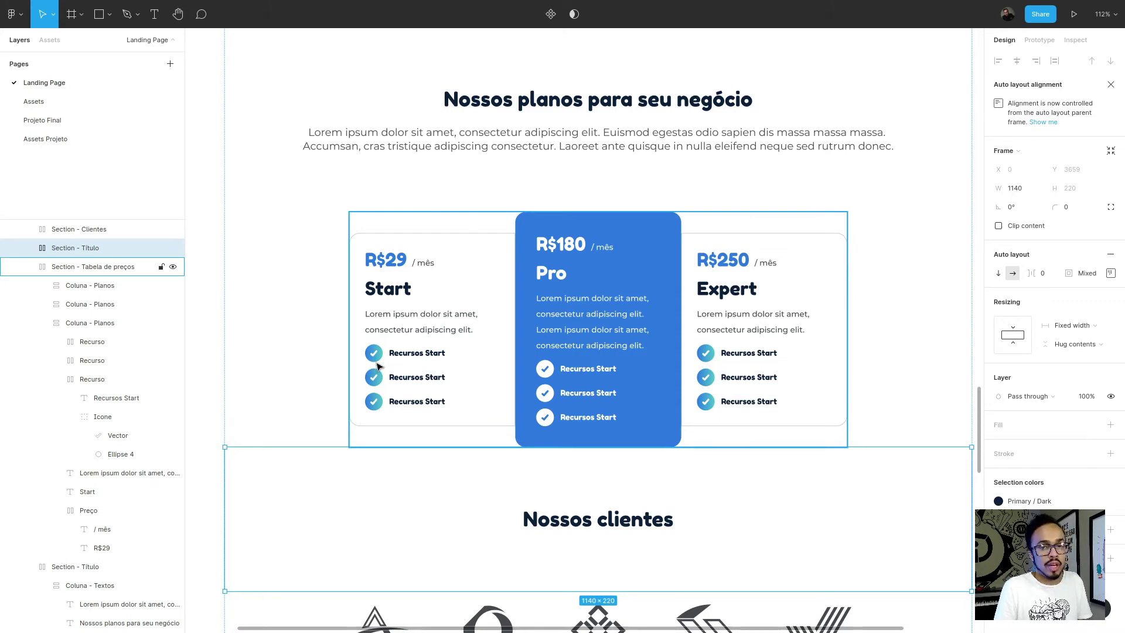
key(Escape)
key(shift+0)
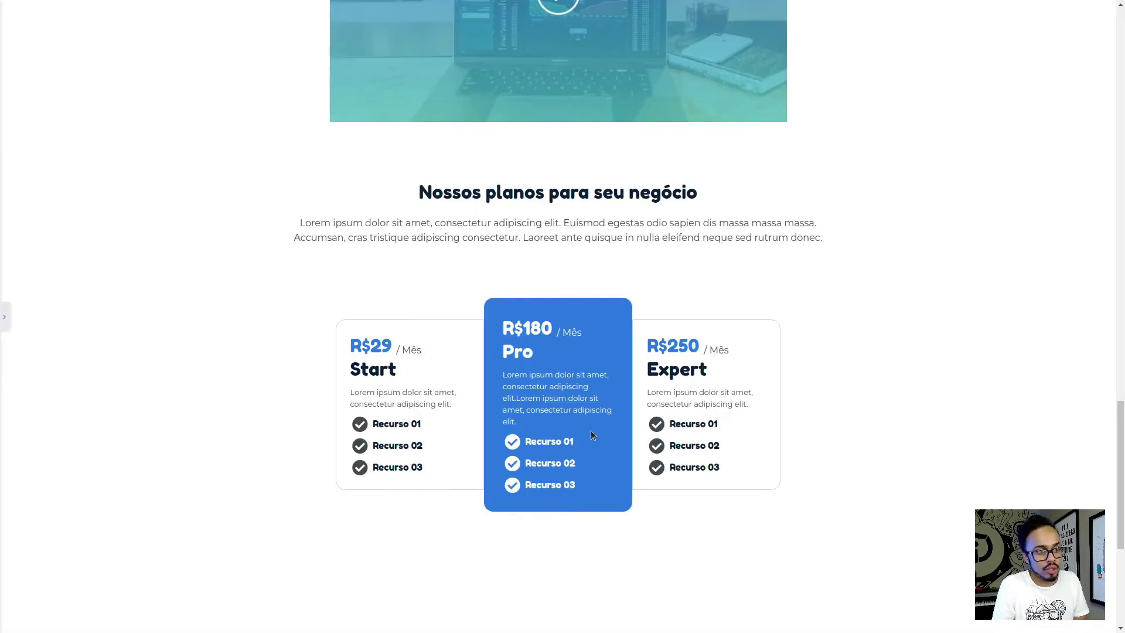
Search for the icon widget and drop an Ícone widget into the empty section
click(4, 316)
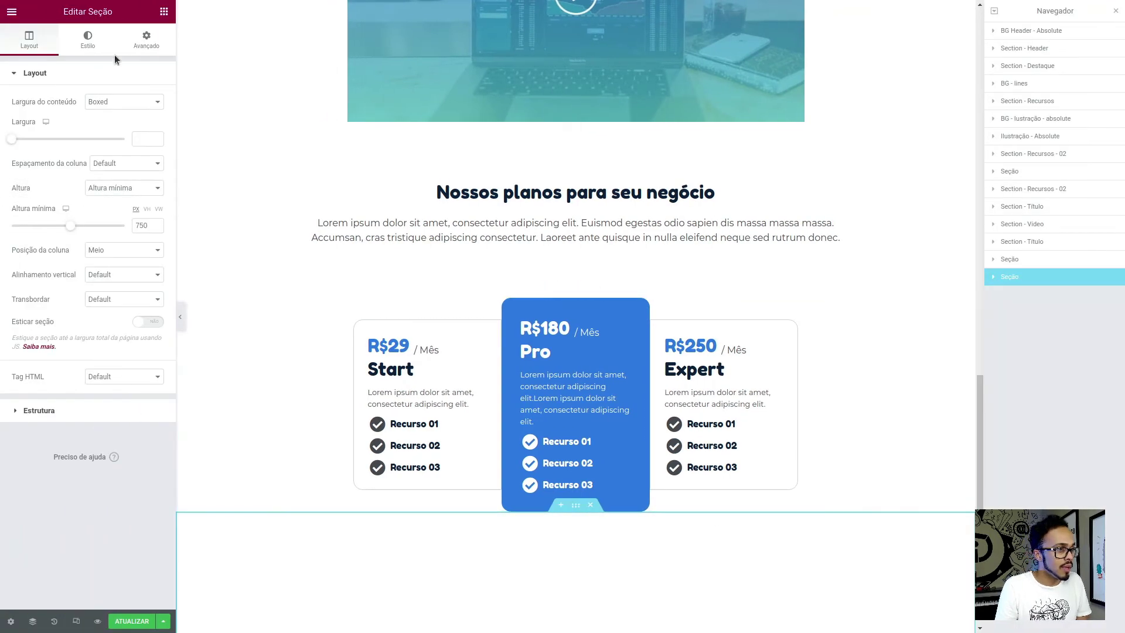
click(147, 41)
click(165, 11)
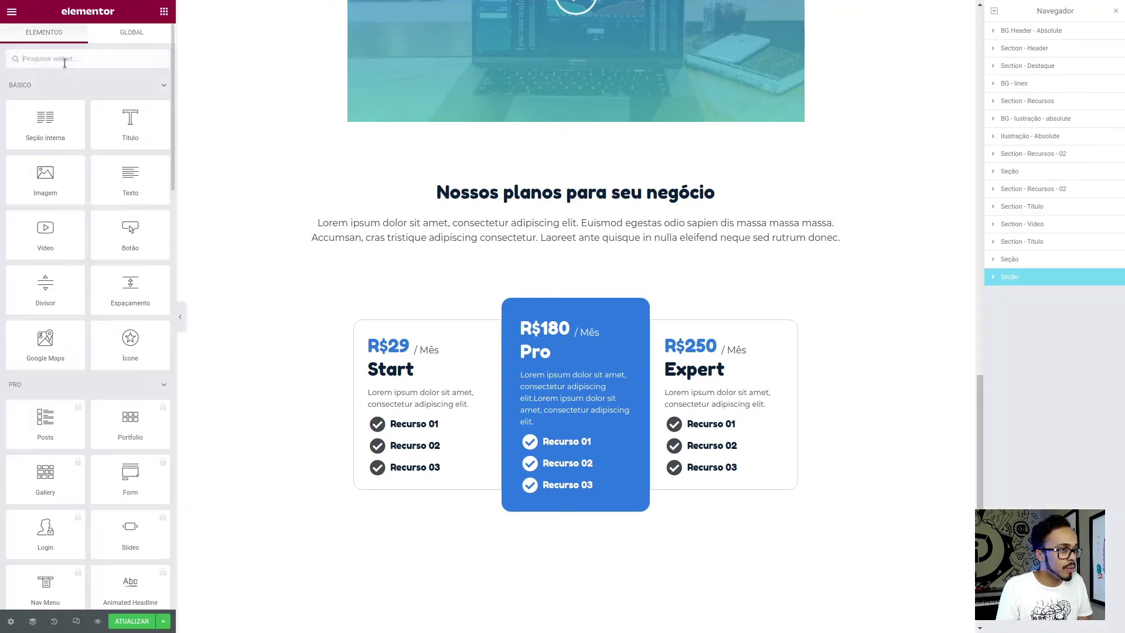
text(icn)
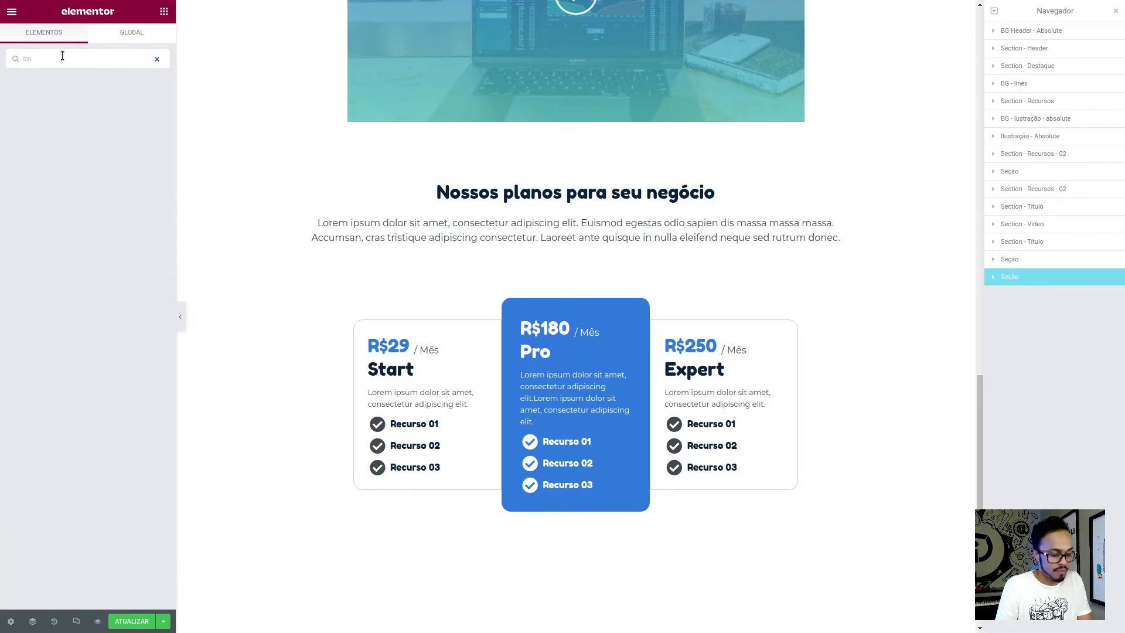
key(BackSpace)
mouse_move(45, 100)
mouse_down()
mouse_move(427, 627)
mouse_move(574, 624)
mouse_up()
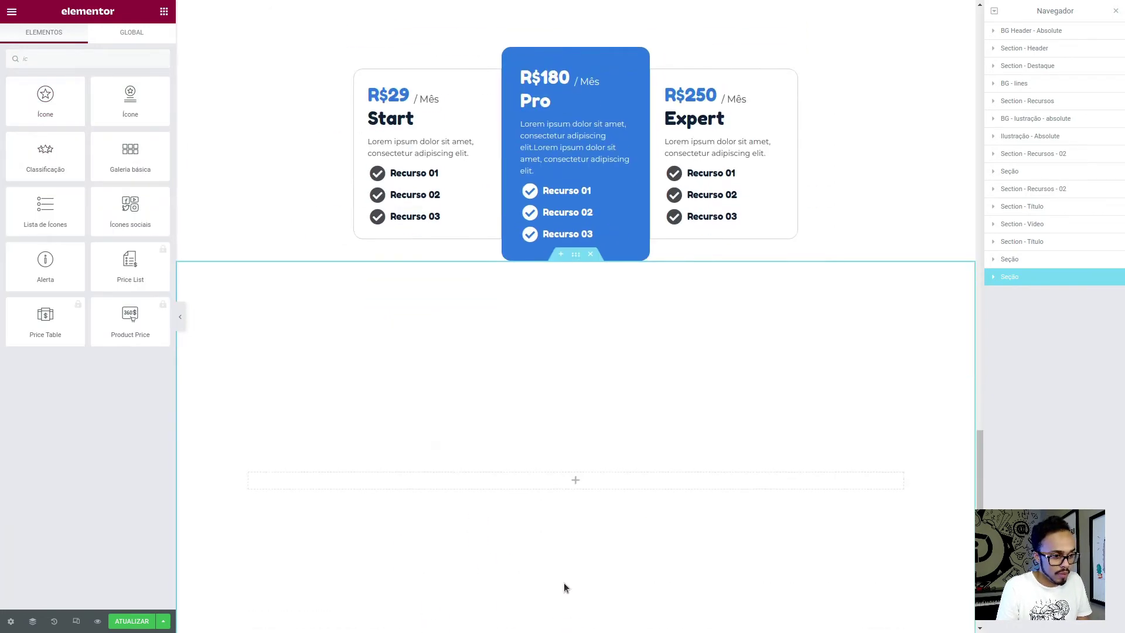
drag(130, 101, 535, 348)
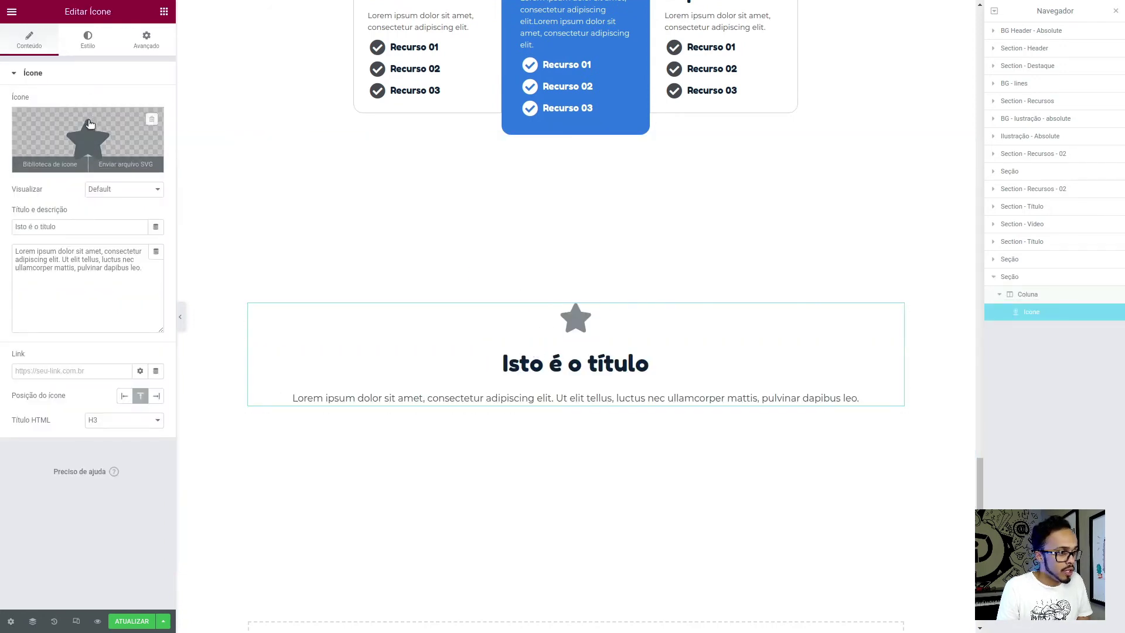
Colour the star with the Primary global blue, then select the Start plan's check-icon list
click(85, 43)
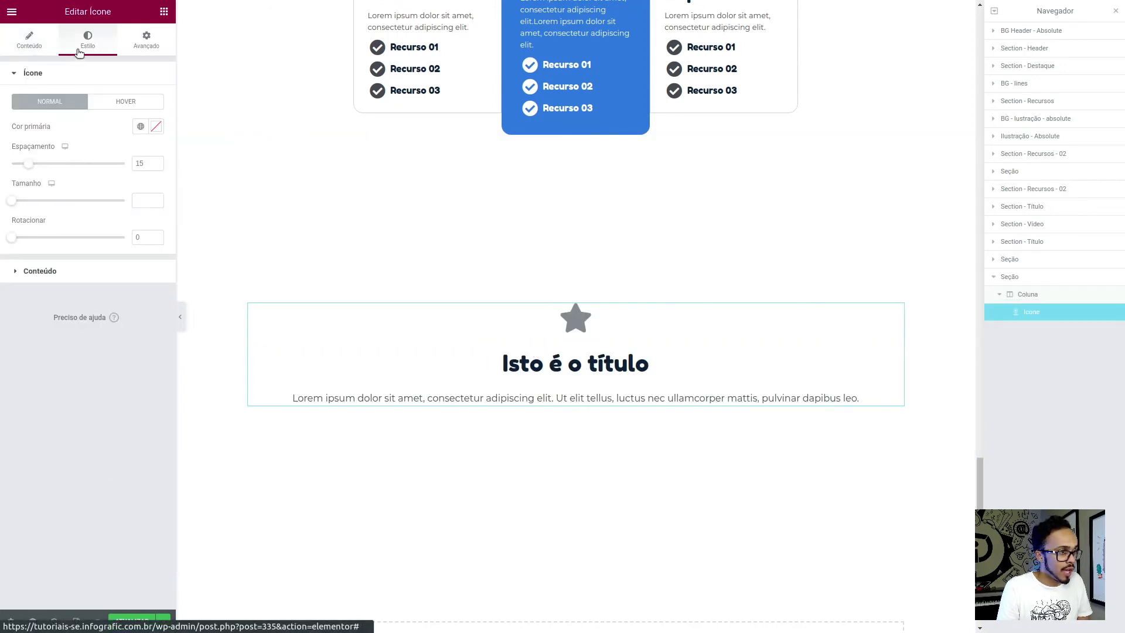
click(142, 128)
click(66, 181)
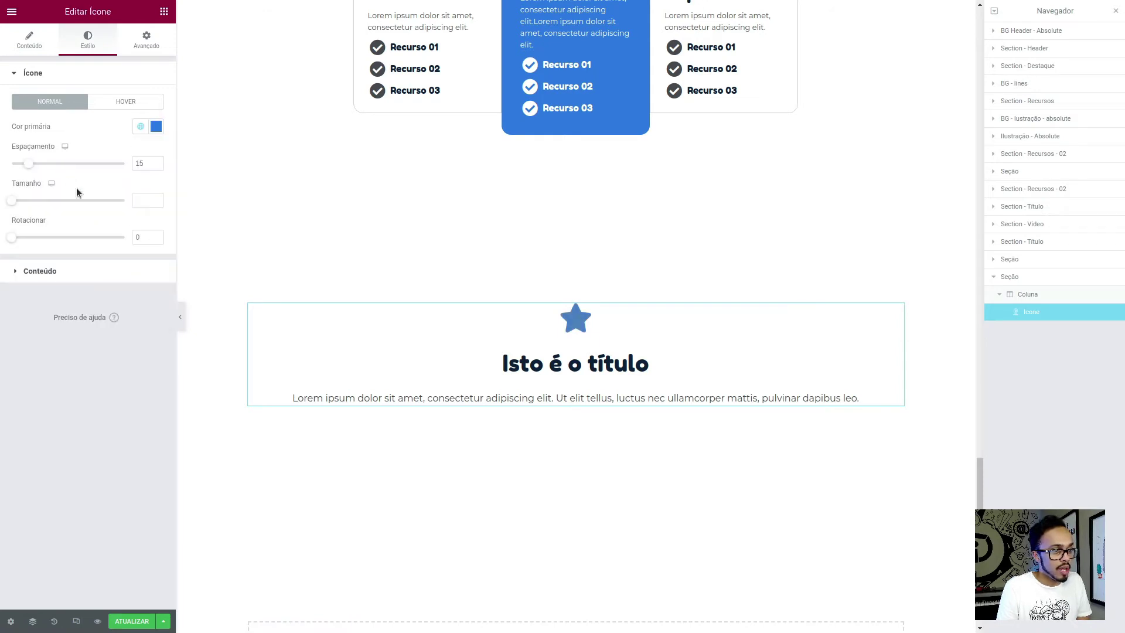
click(140, 127)
click(100, 200)
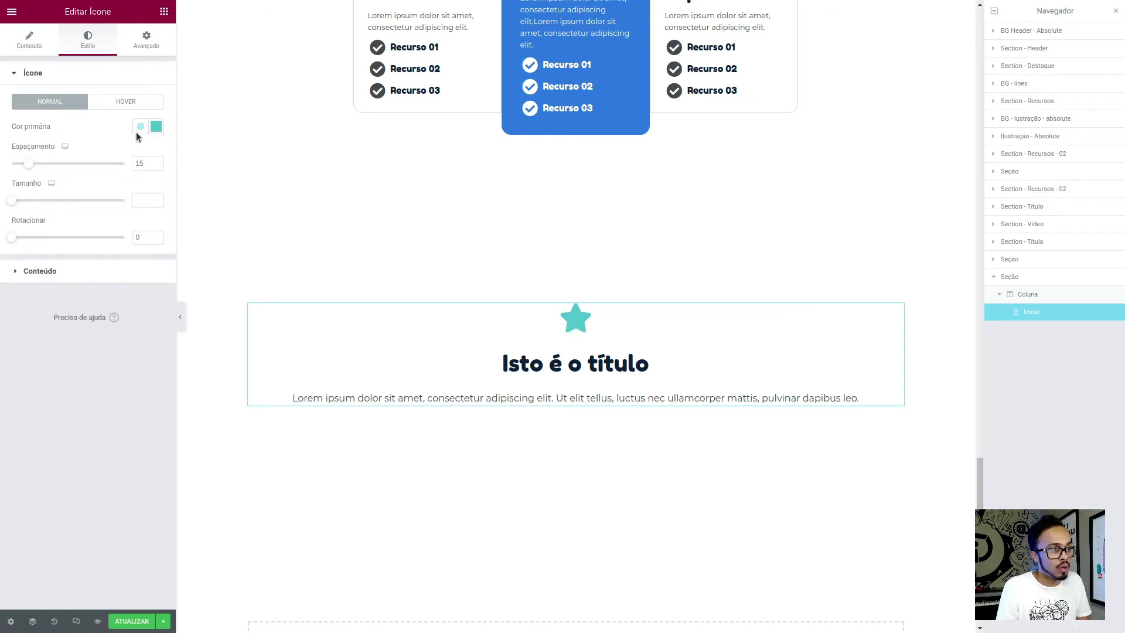
click(142, 126)
click(114, 186)
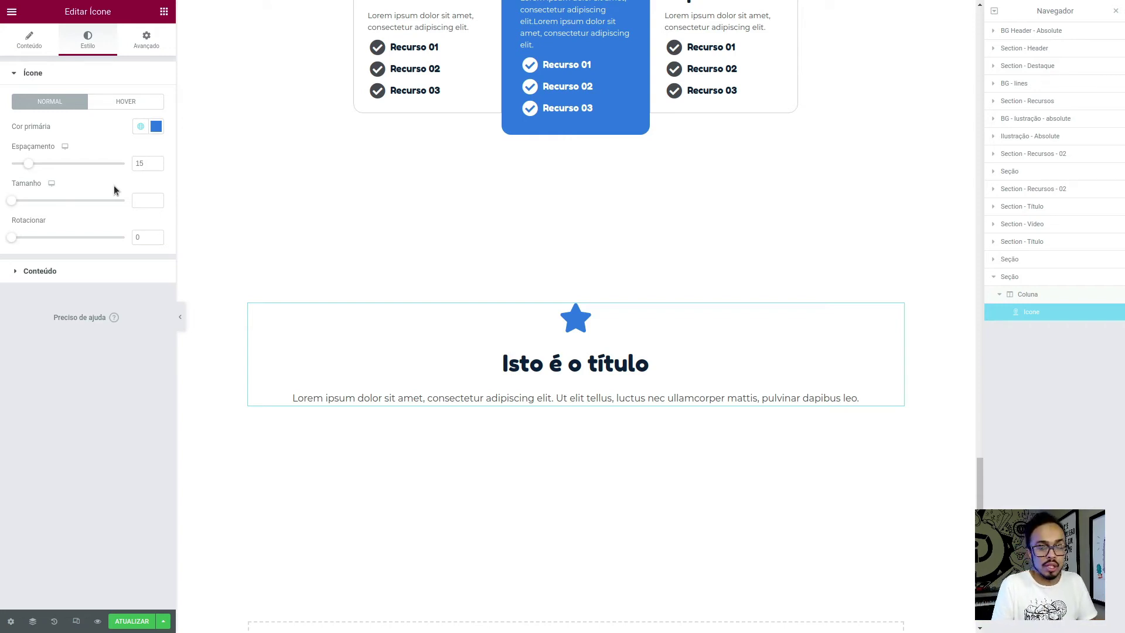
scroll(633, 309, up, 5)
click(428, 442)
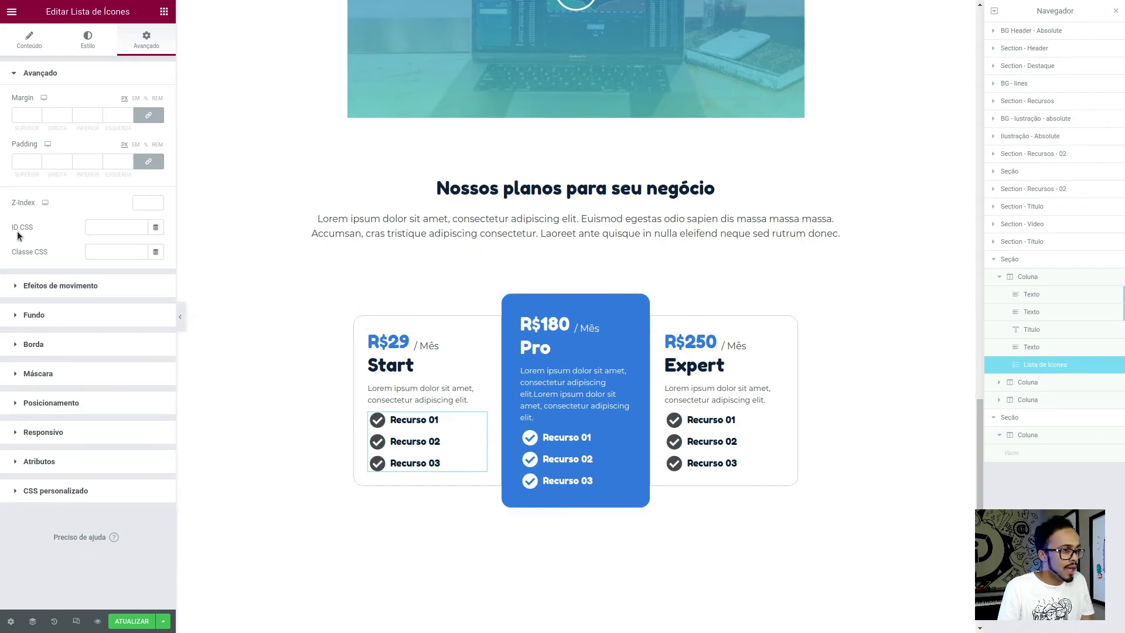
Paste ui-gradient-color-icon into the Start list's CSS class field
click(100, 252)
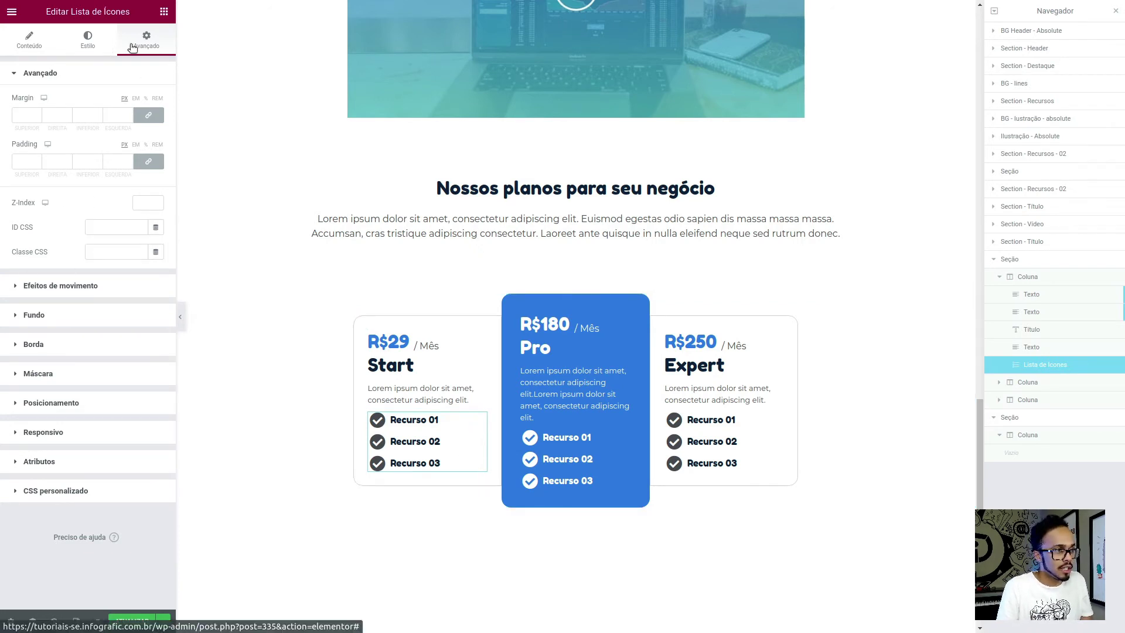
click(102, 253)
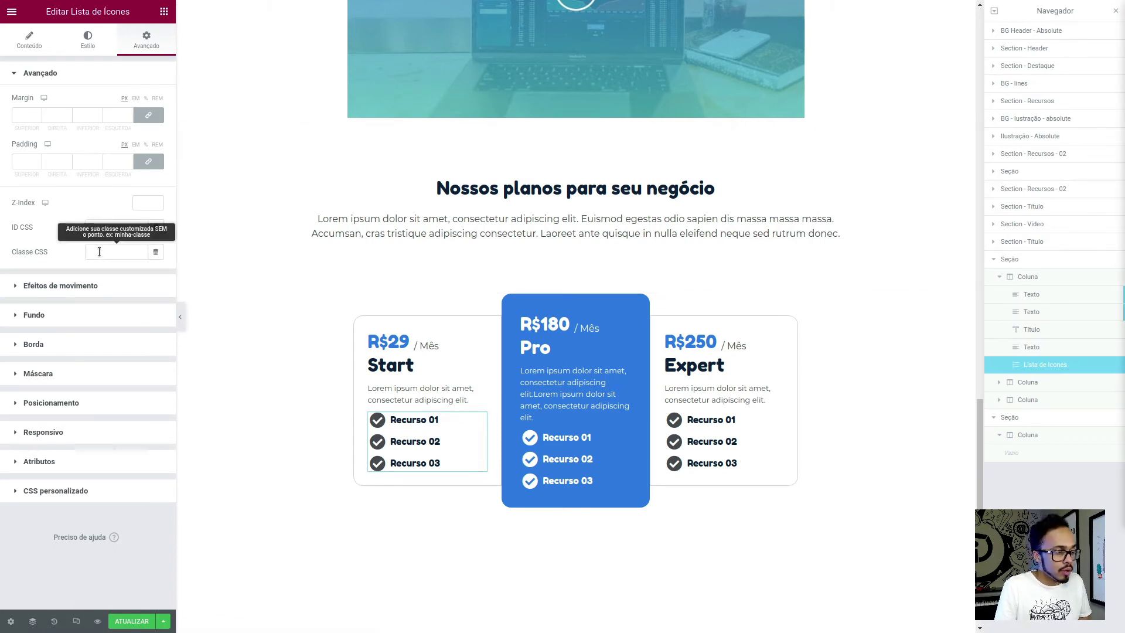
key(ctrl+v)
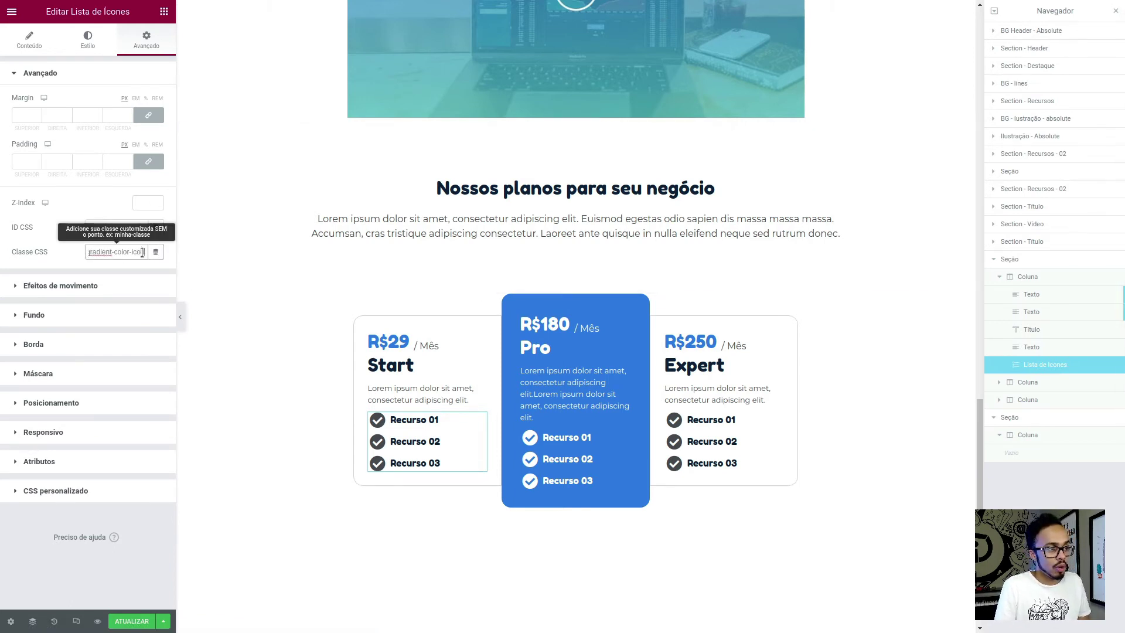
drag(141, 253, 77, 249)
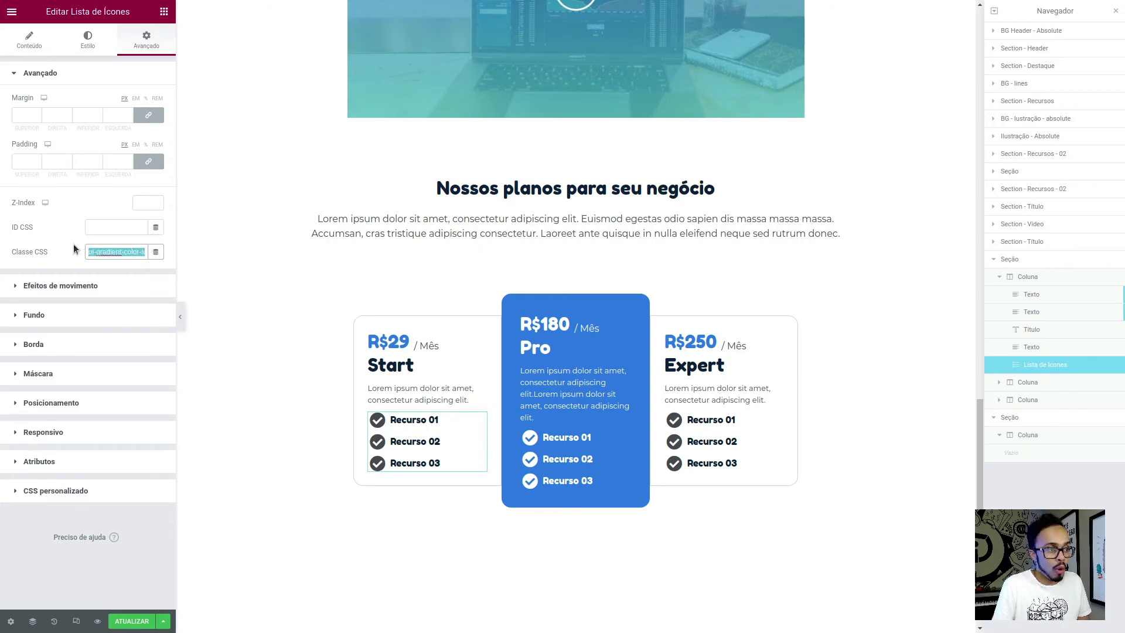
click(75, 249)
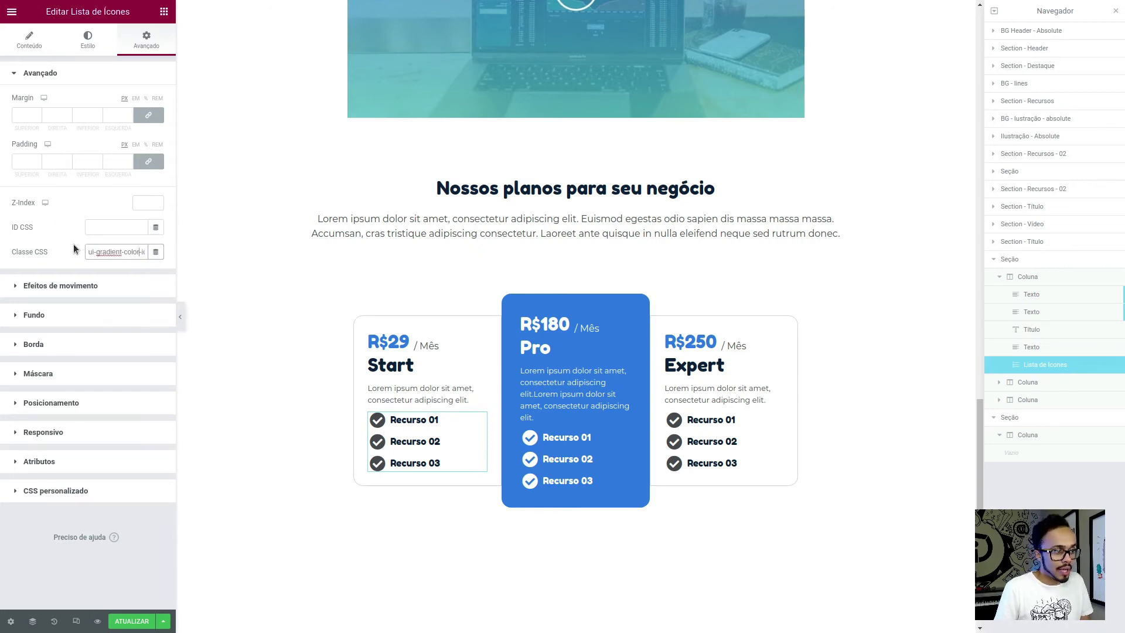
text(n)
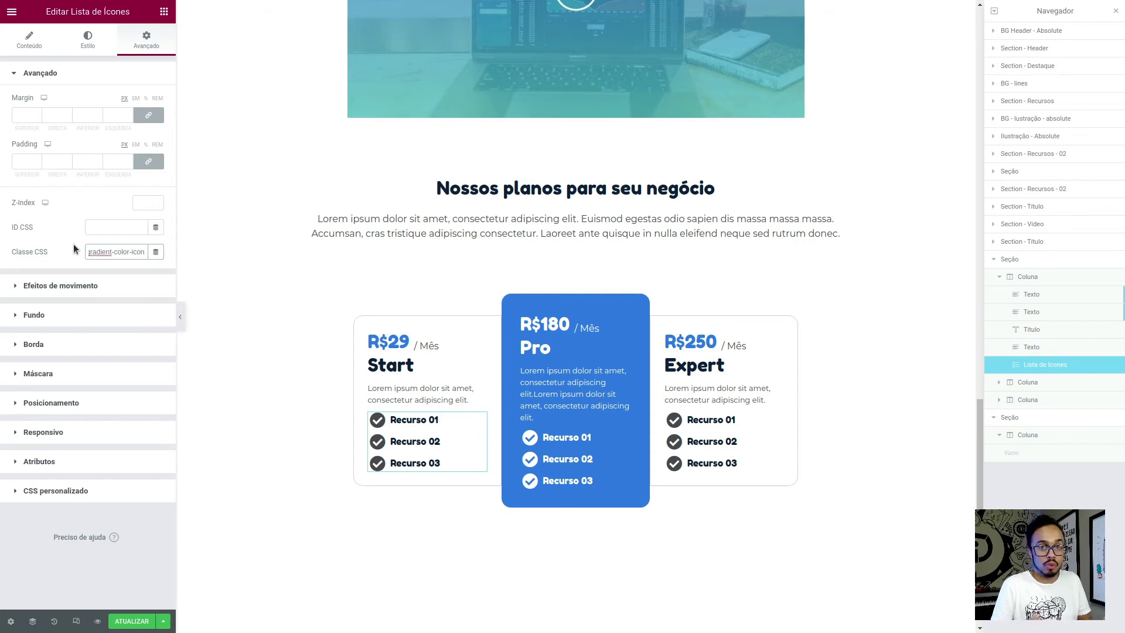
mouse_move(723, 441)
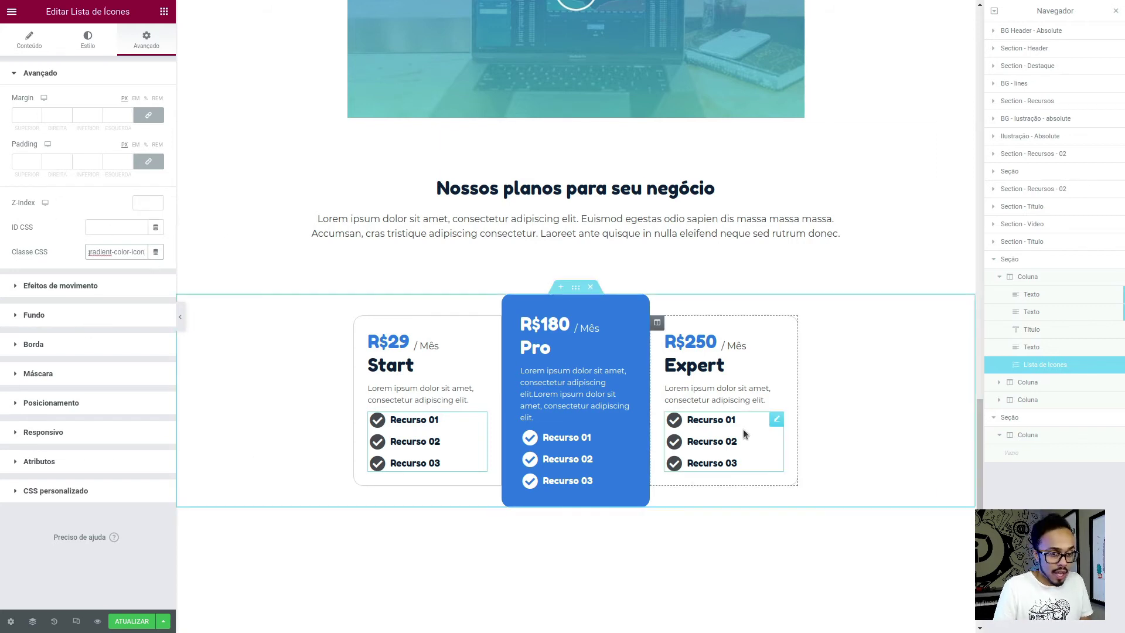
Give the Expert plan's icon list the same ui-gradient-color-icon class and save the page
click(777, 421)
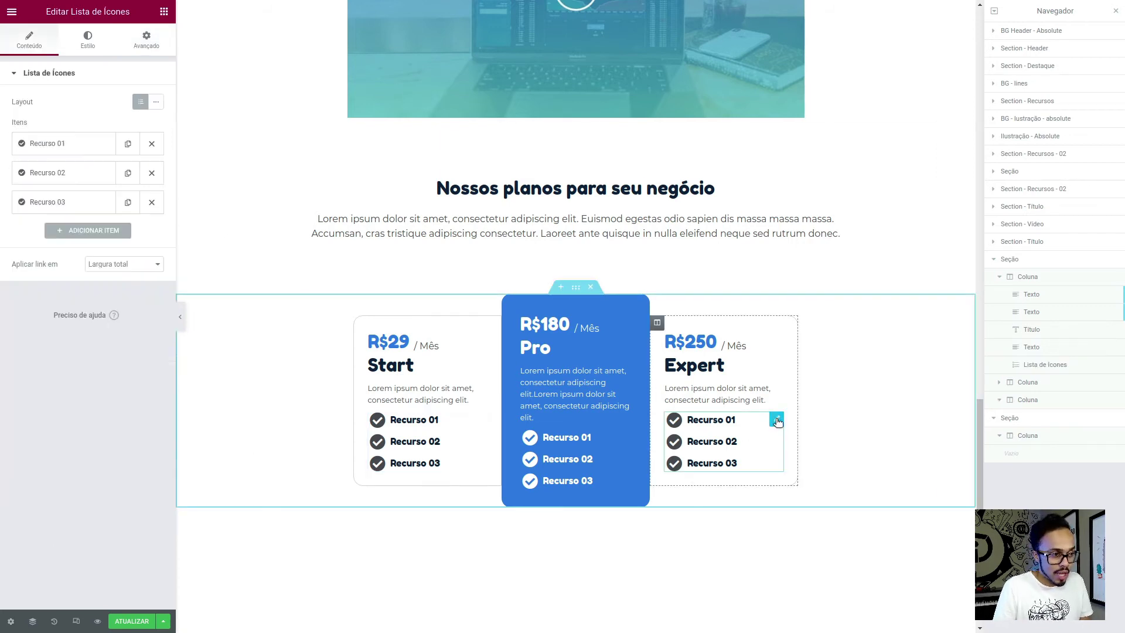
click(146, 40)
click(91, 403)
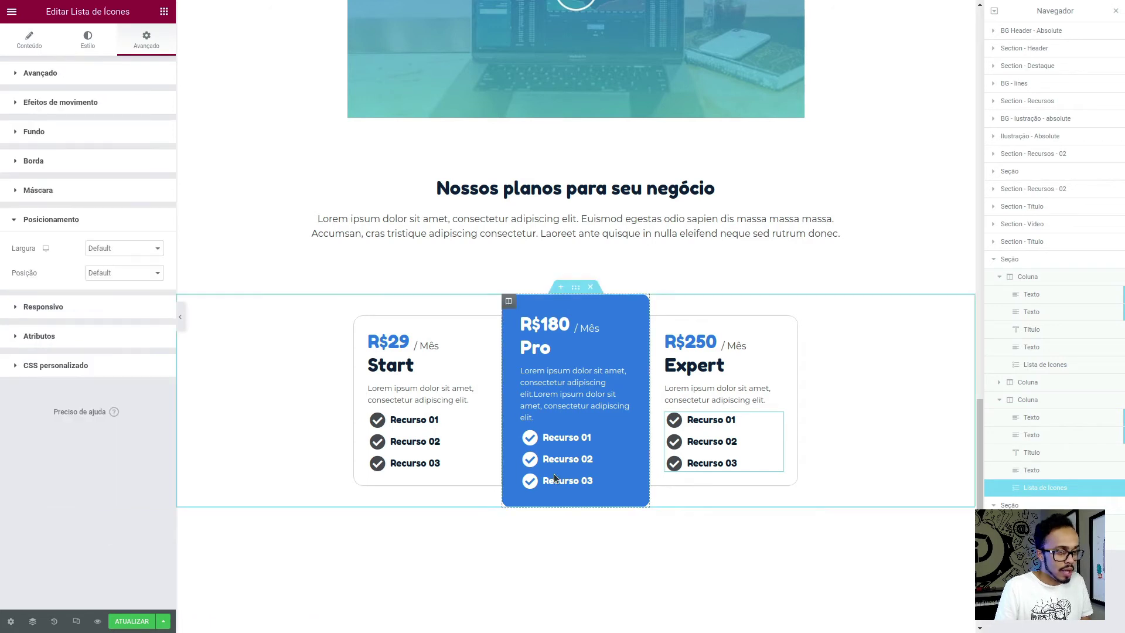
click(85, 104)
click(91, 74)
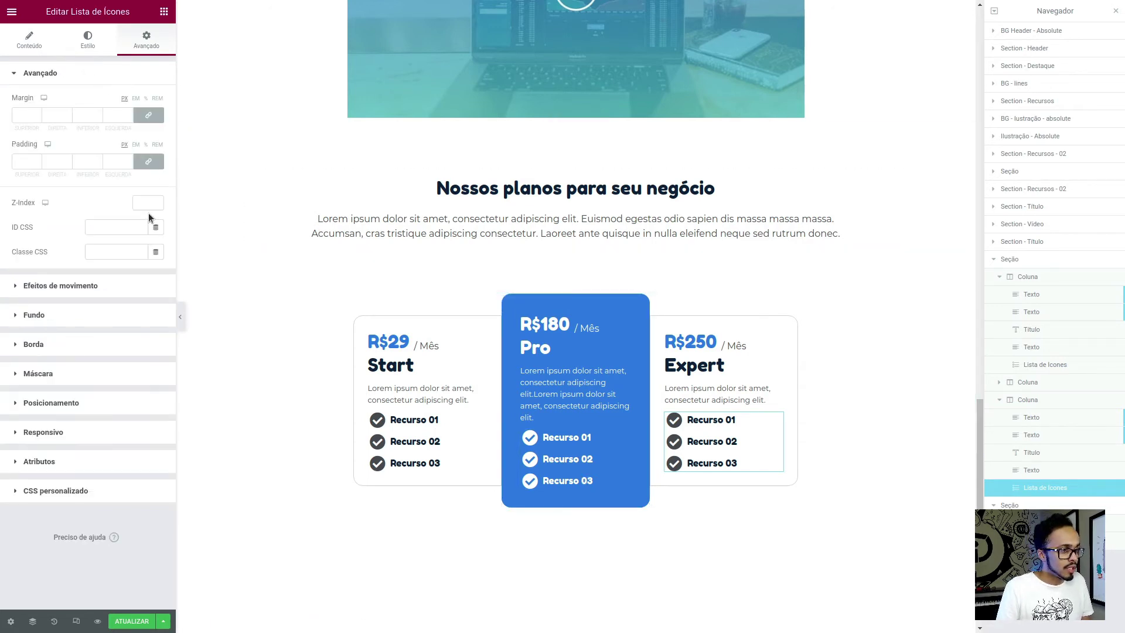
click(111, 252)
text(ui-gradient-color-icon)
click(139, 622)
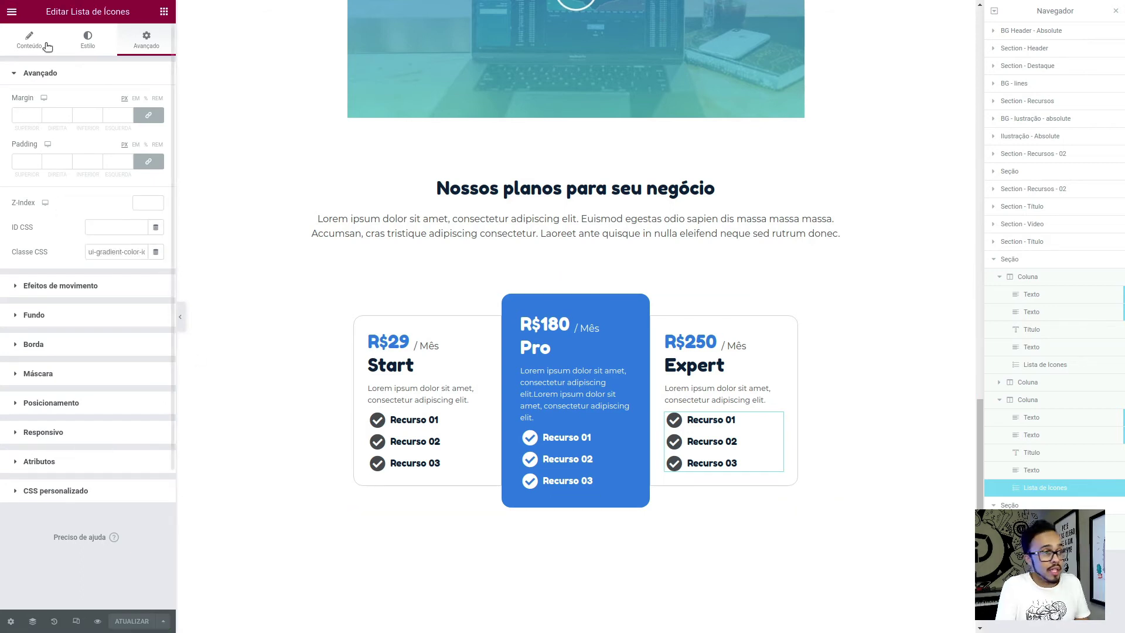
click(12, 12)
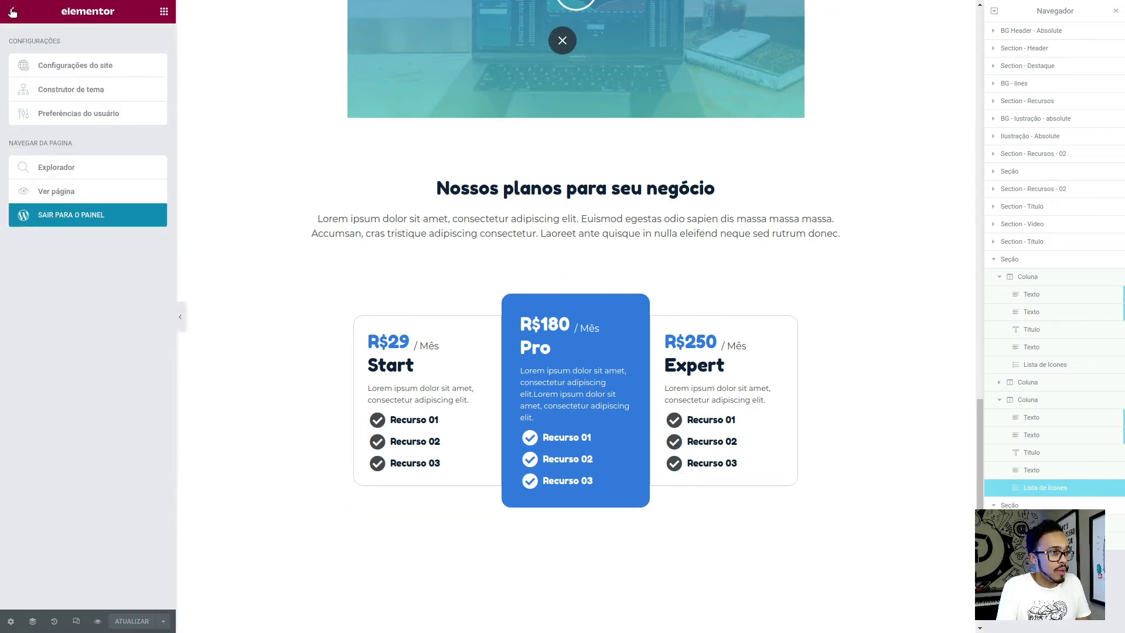
Exit to the dashboard, open the Landing Page, and go to Customizer's CSS adicional
click(90, 215)
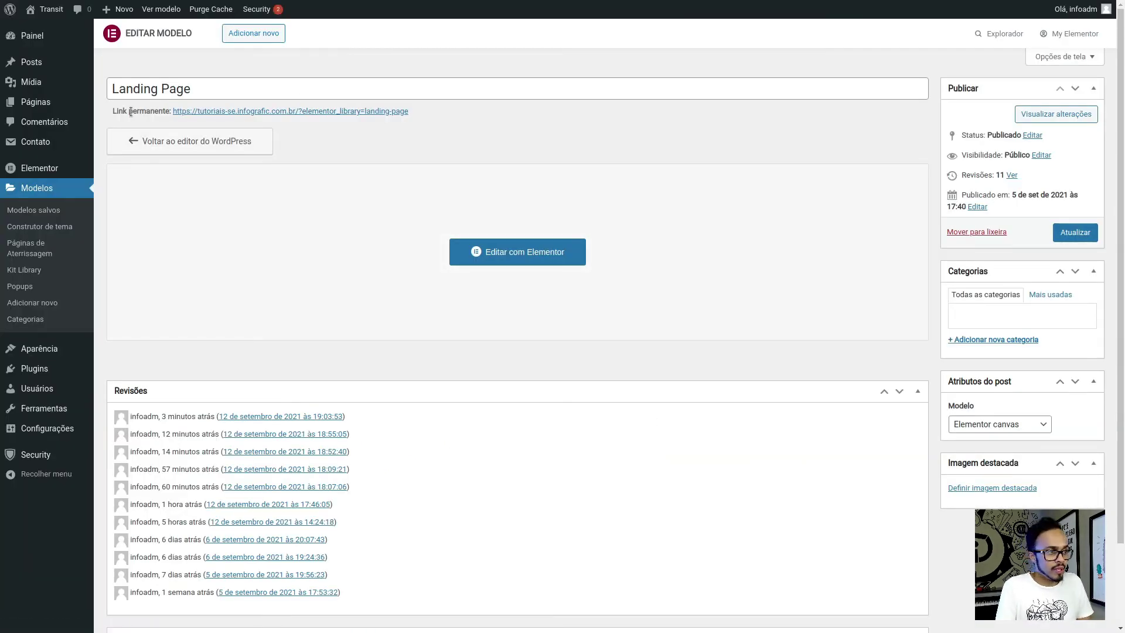
click(322, 112)
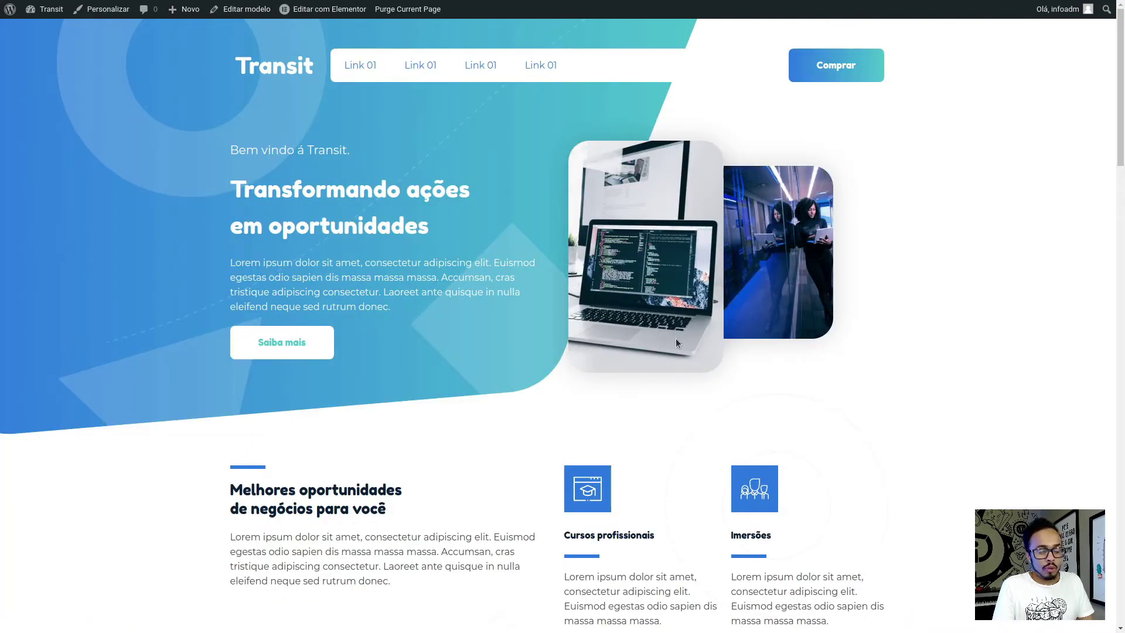
click(119, 10)
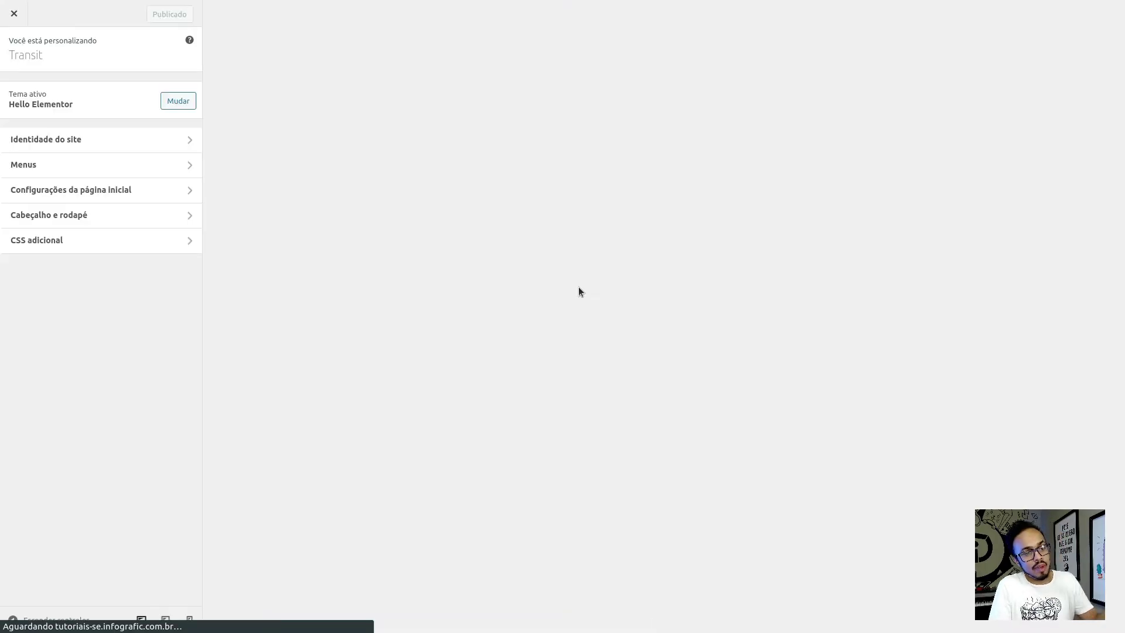
scroll(663, 343, down, 3)
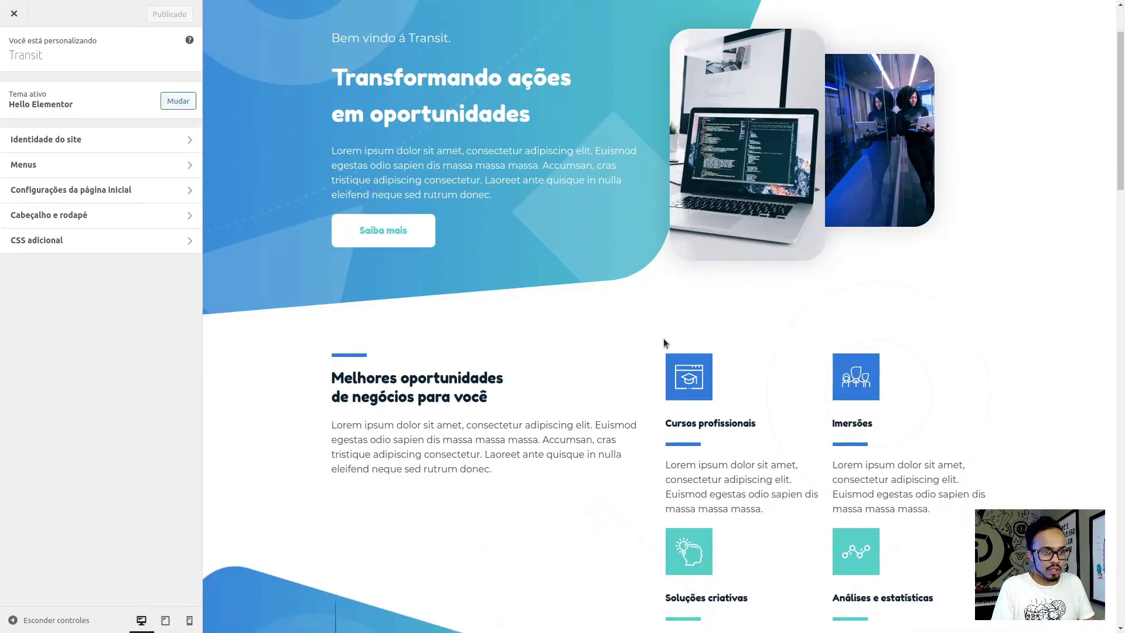
scroll(664, 346, down, 5)
drag(1119, 193, 1091, 332)
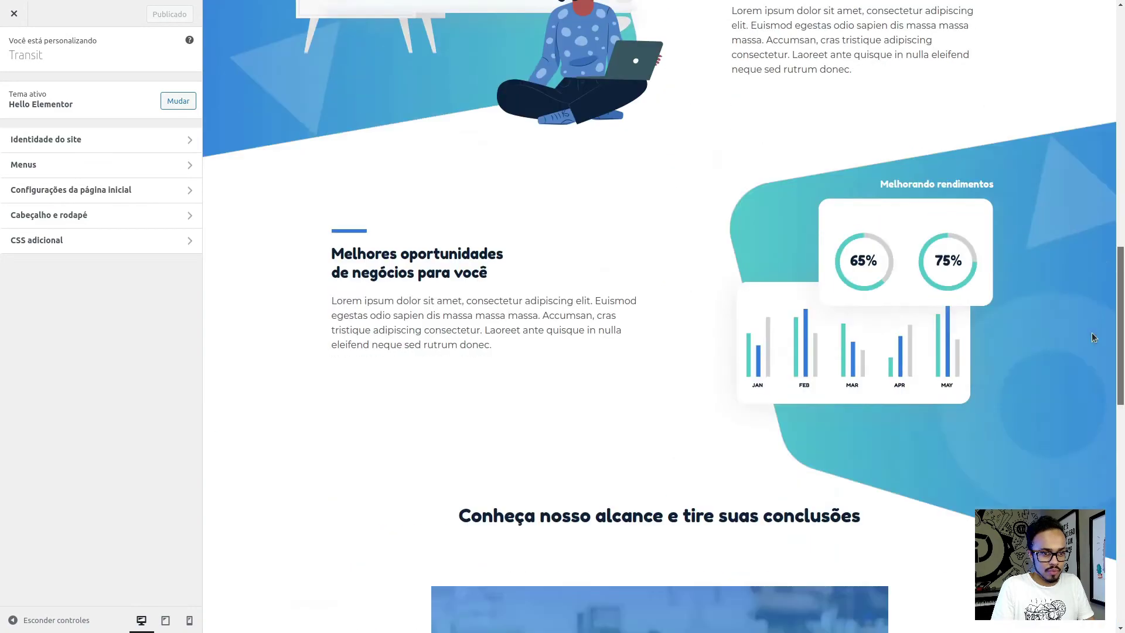
scroll(1093, 338, down, 10)
scroll(655, 469, up, 7)
scroll(655, 469, up, 10)
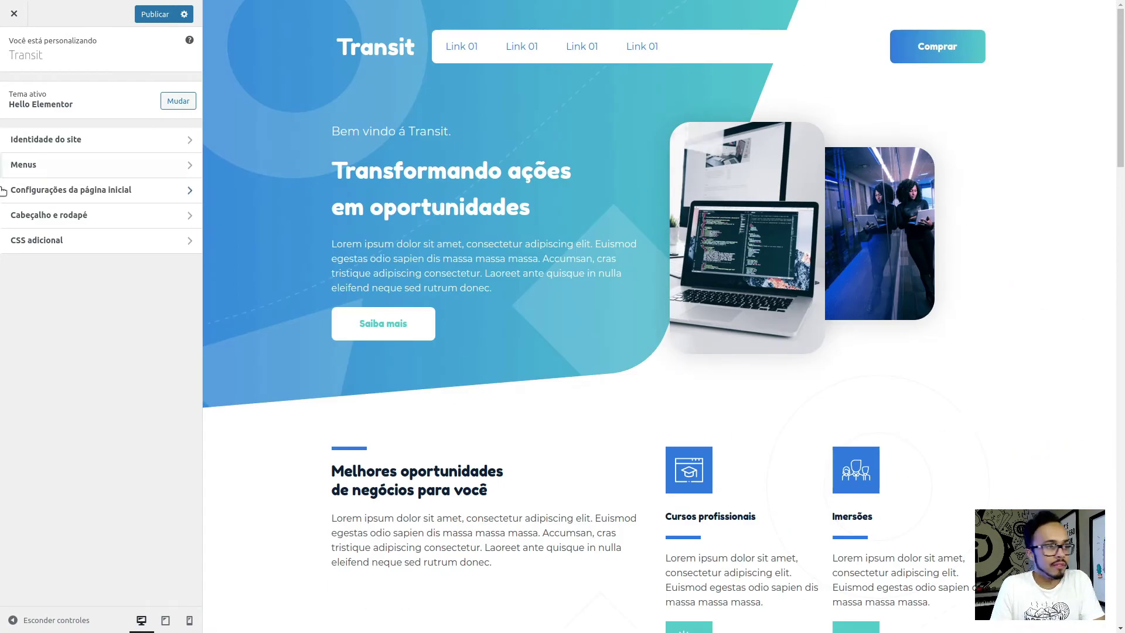
click(93, 241)
Paste the Gradient Icon CSS rules below the existing overflow-fix rules
click(45, 160)
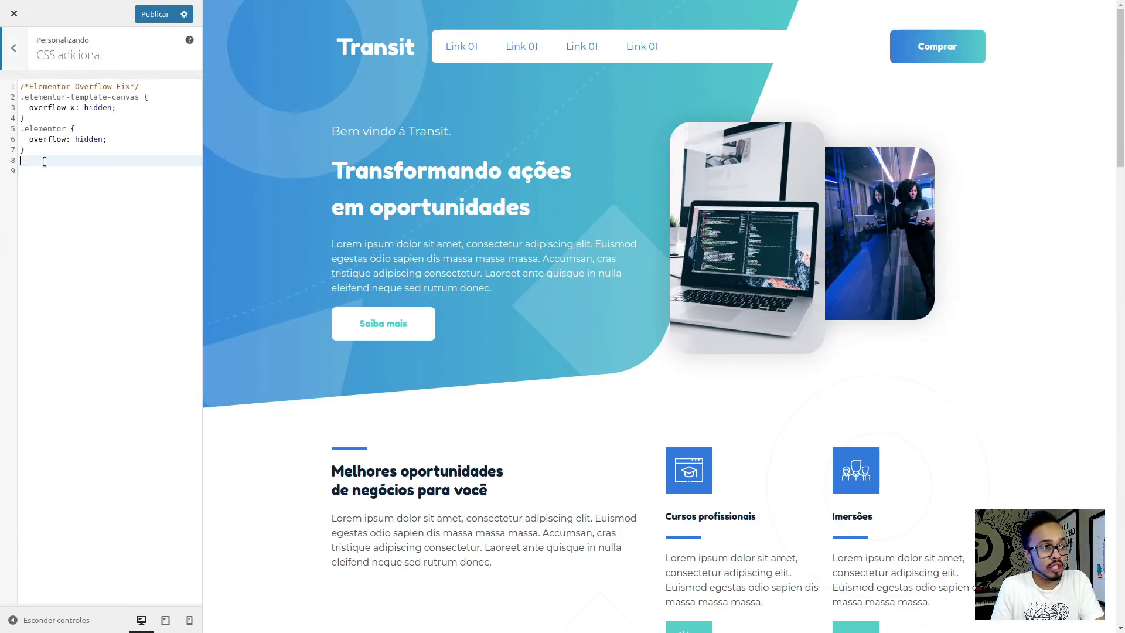
key(ctrl+shift+Home)
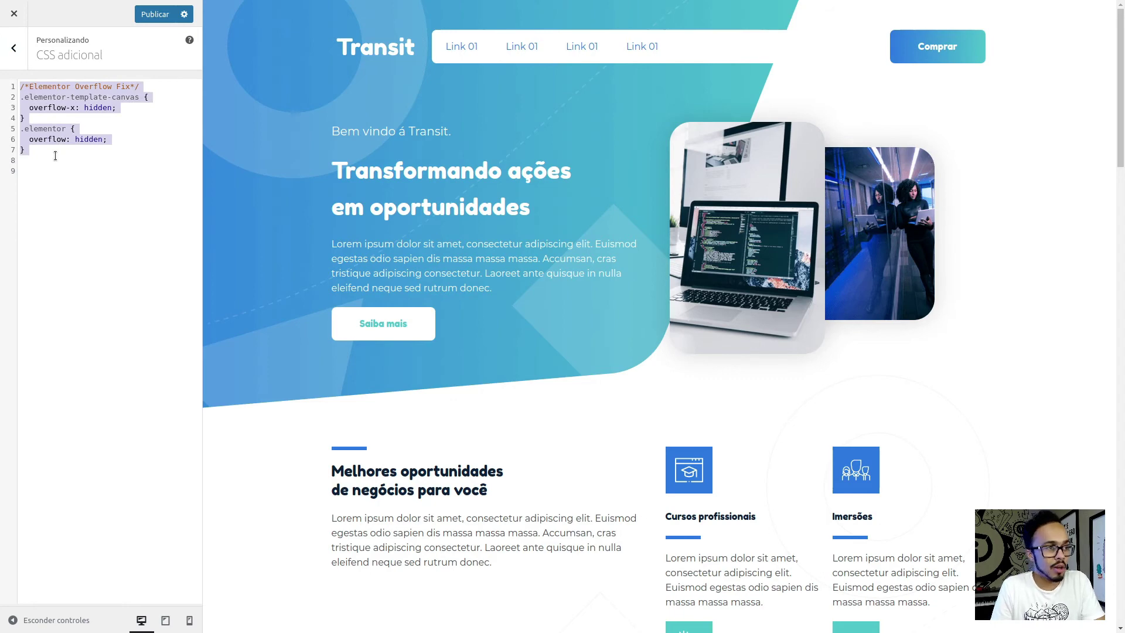
click(84, 166)
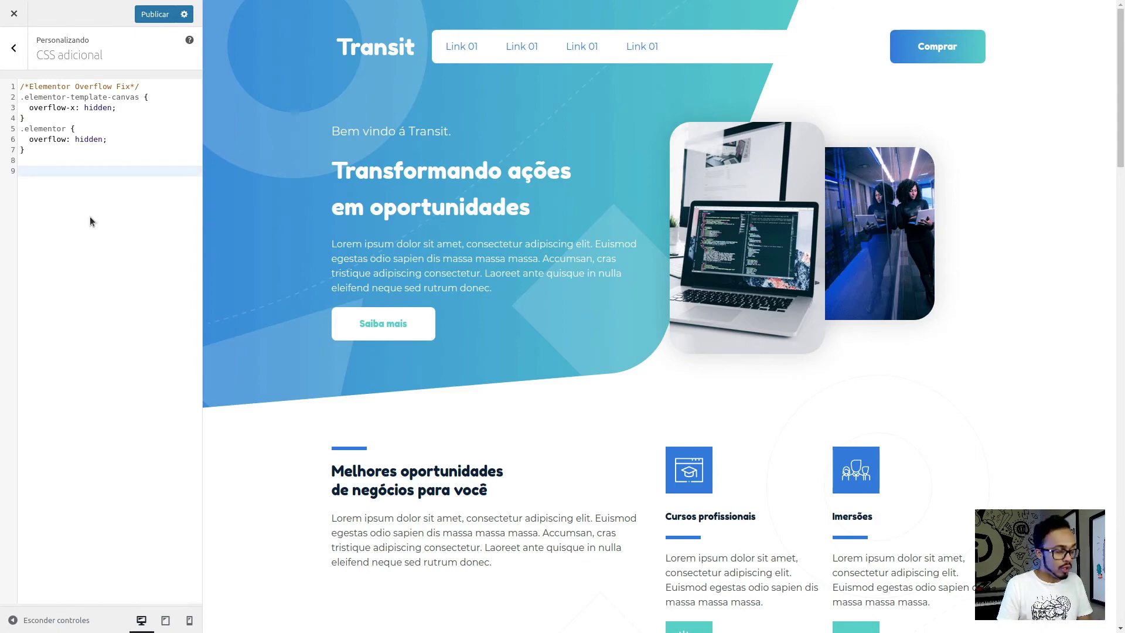
scroll(586, 339, down, 3)
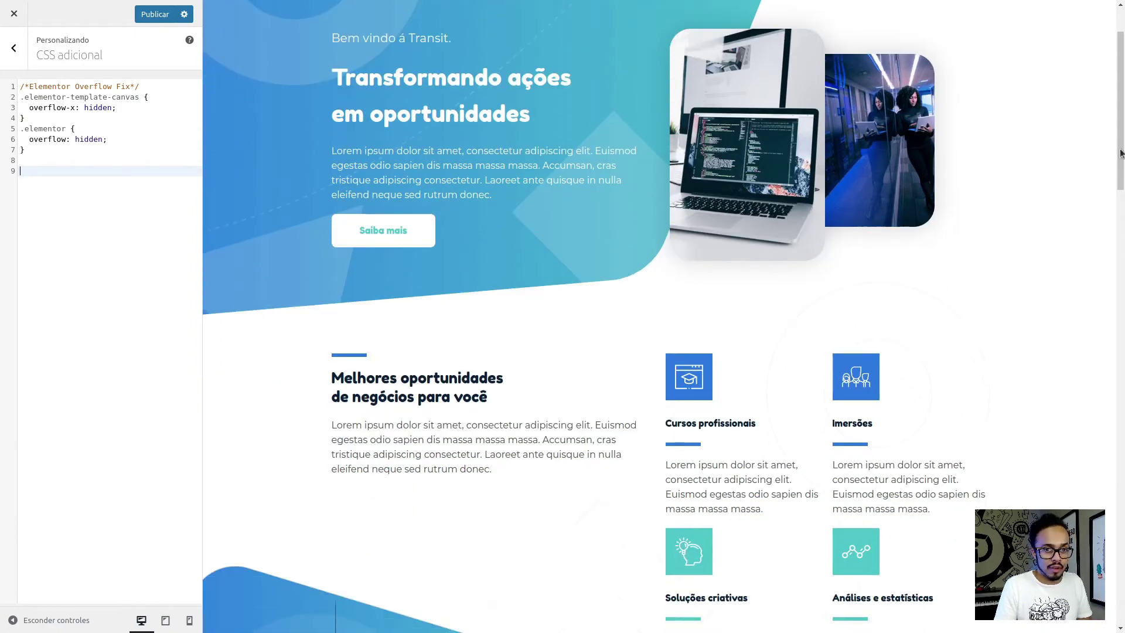
scroll(1121, 154, down, 15)
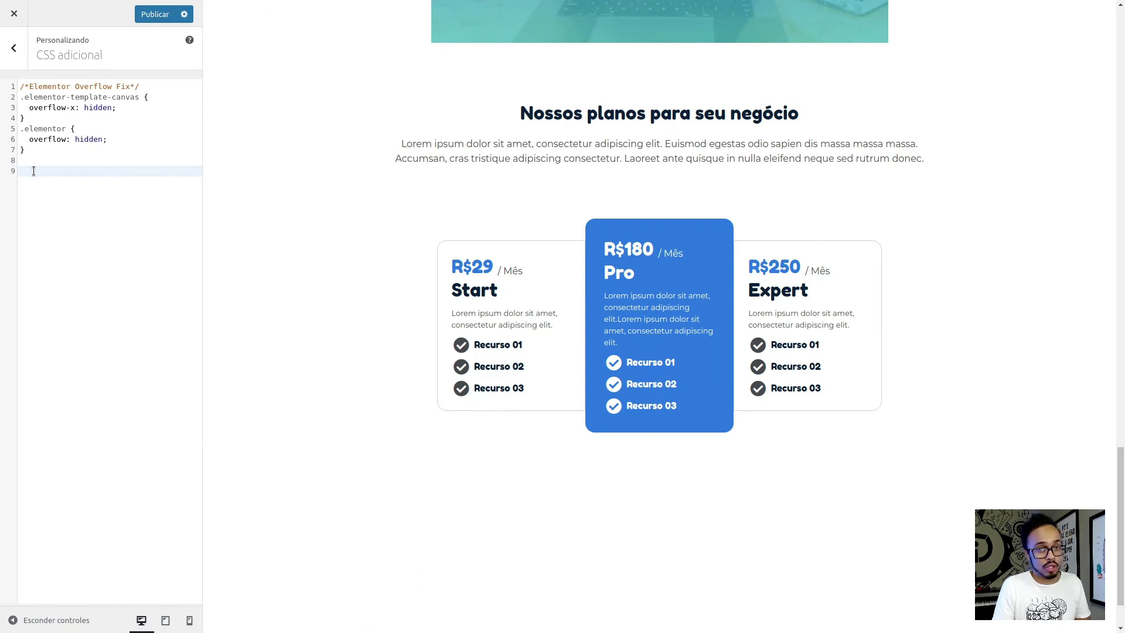
text(/*Gradient Icon*/  .ui-gradient-color-icon ::before {   background: rgb(44, 122, 237);   background: -moz-linear-gradient(     90deg,     rgba(44, 122, 237, 1) 0%,     rgba(75, 195, 204, 1) 100%   );   background: -webkit-linear-gradient(     90deg,     rgba(44, 122, 237, 1) 0%,     rgba(75, 195, 204, 1) 100%   );   background: linear-gradient(     90deg,     rgba(44, 122, 237, 1) 0%,     rgba(75, 195, 204, 1) 100%   );   -webkit-background-clip: text;   -moz-background-clip: text;   background-clip: text;   -webkit-text-fill-color: transparent; })
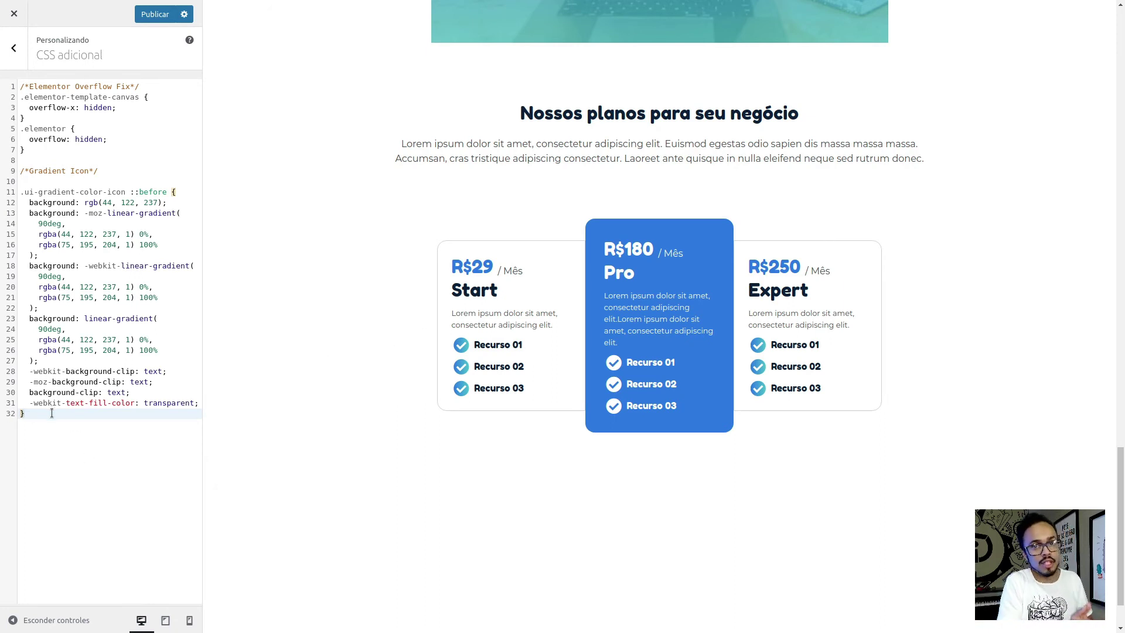
Review the .ui-gradient-color-icon ::before selector and its fallback background colour line
click(88, 191)
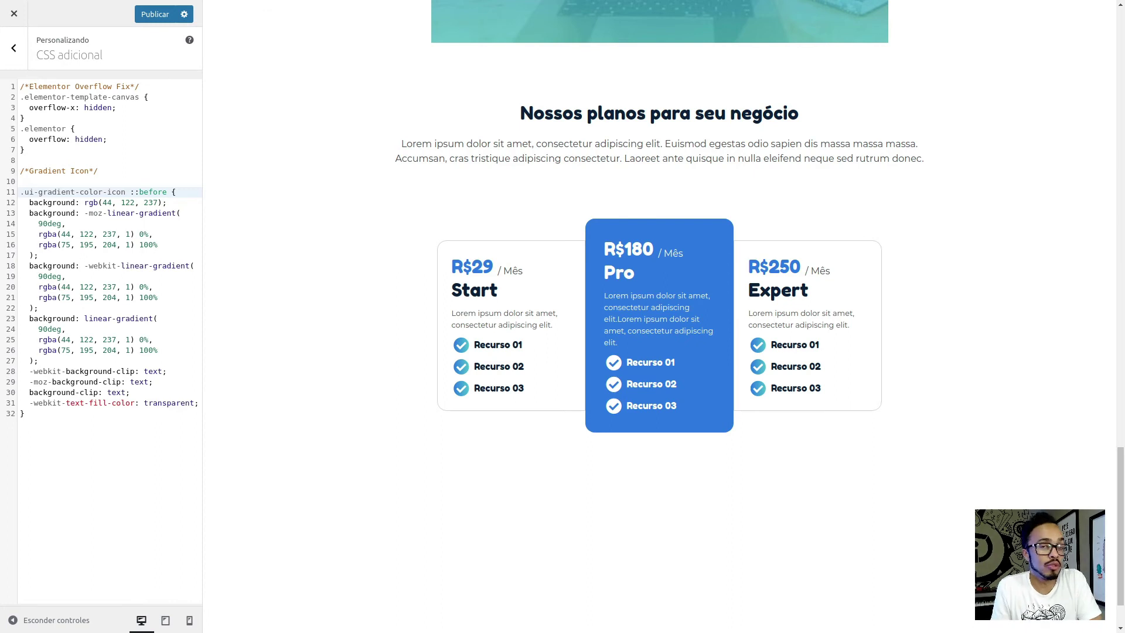
drag(21, 192, 121, 186)
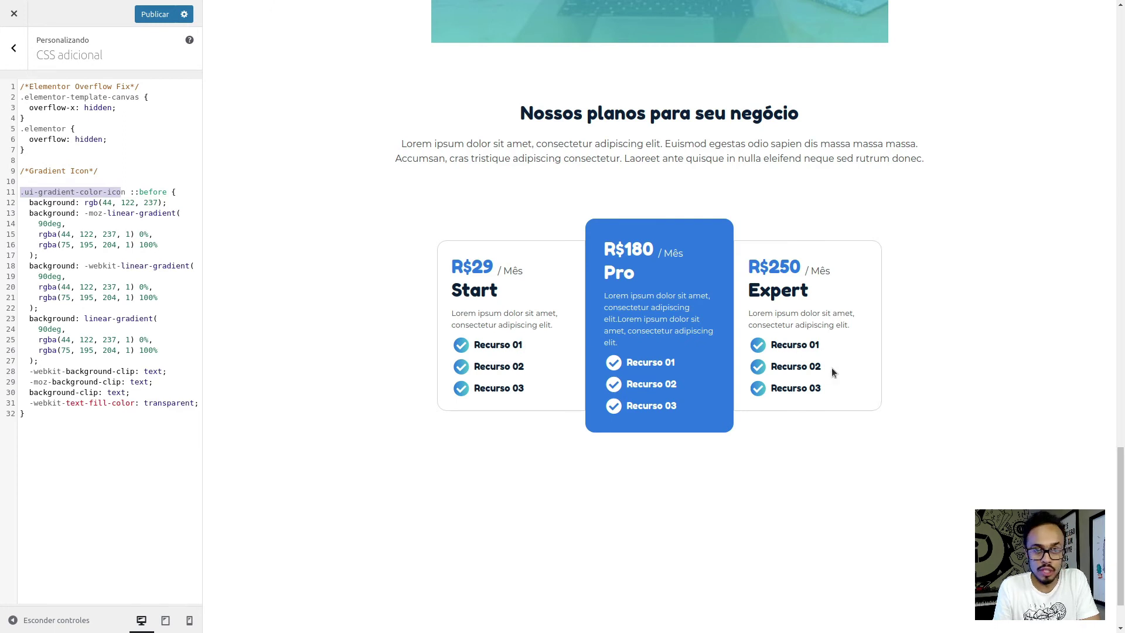
drag(130, 192, 169, 187)
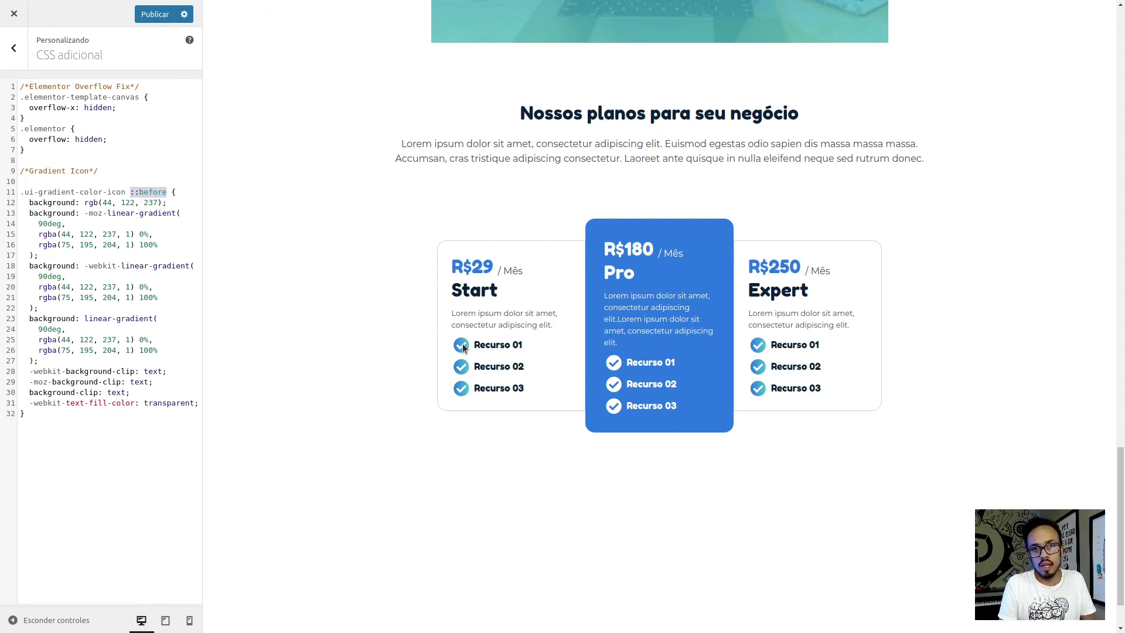
click(129, 202)
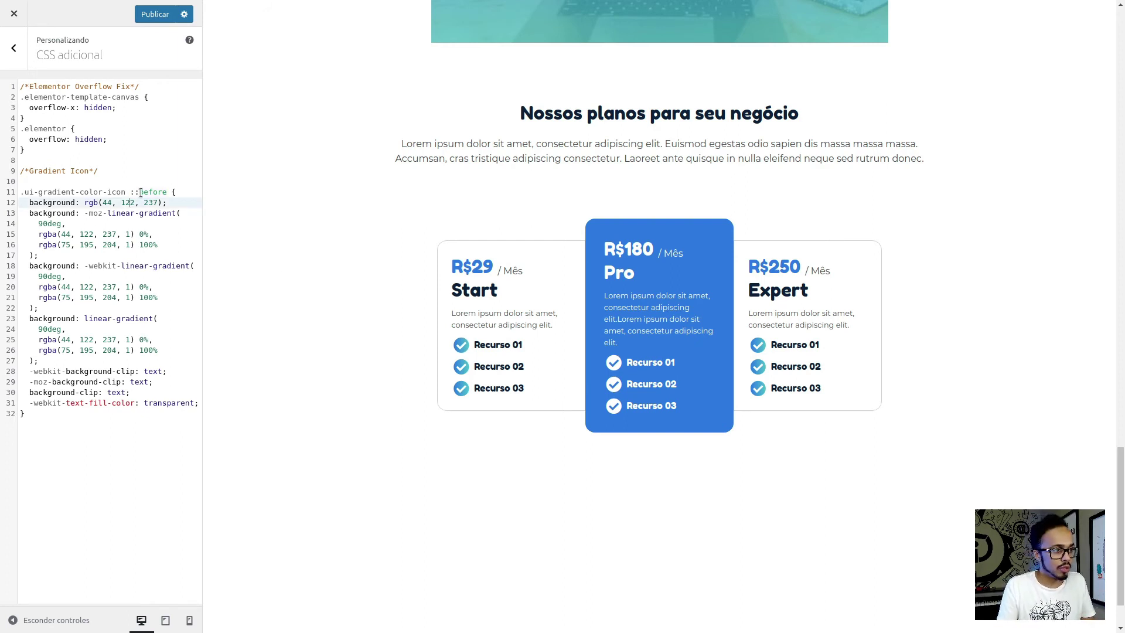
triple_click(178, 203)
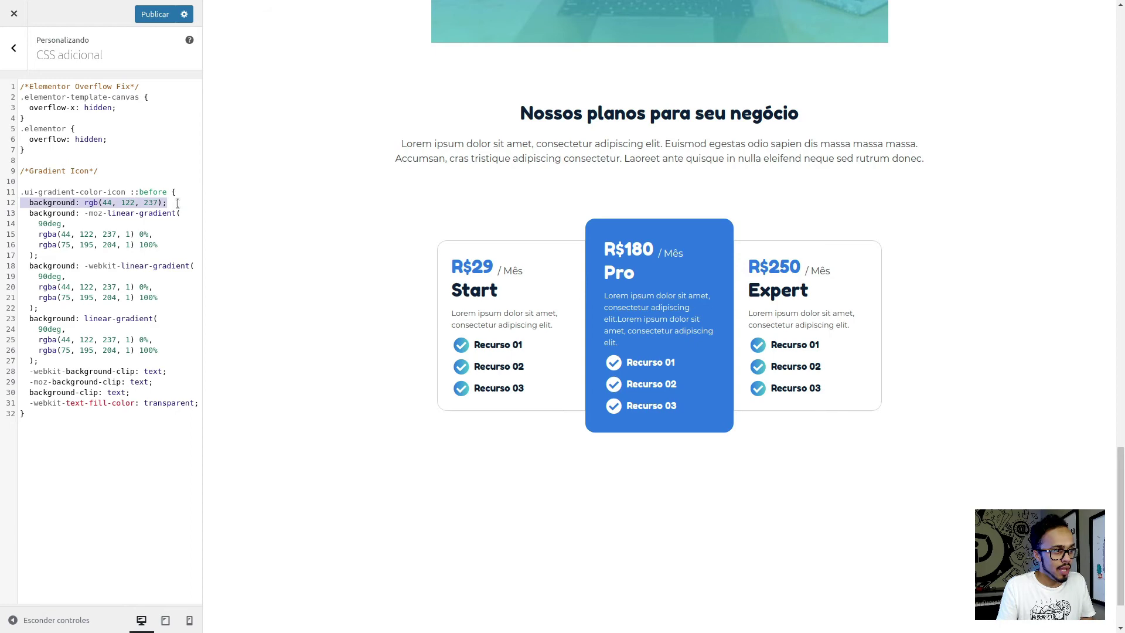
click(183, 292)
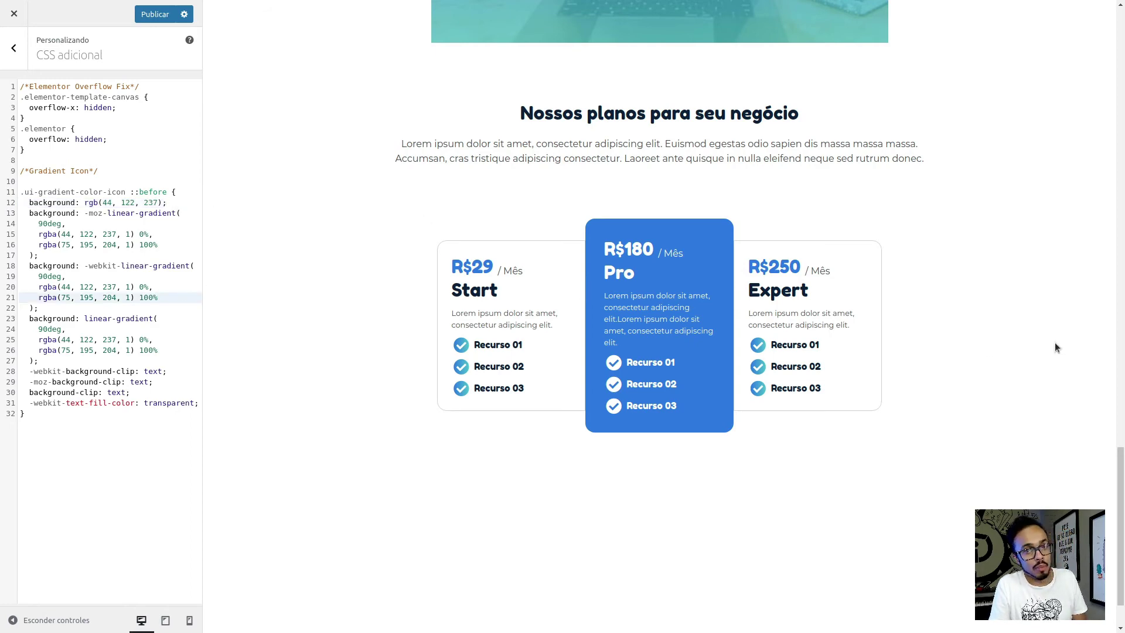
key(ctrl+Tab)
Turn the first gradient stop green and add a blue middle stop at 49
scroll(803, 322, up, 3)
scroll(762, 264, up, 2)
scroll(230, 107, down, 1)
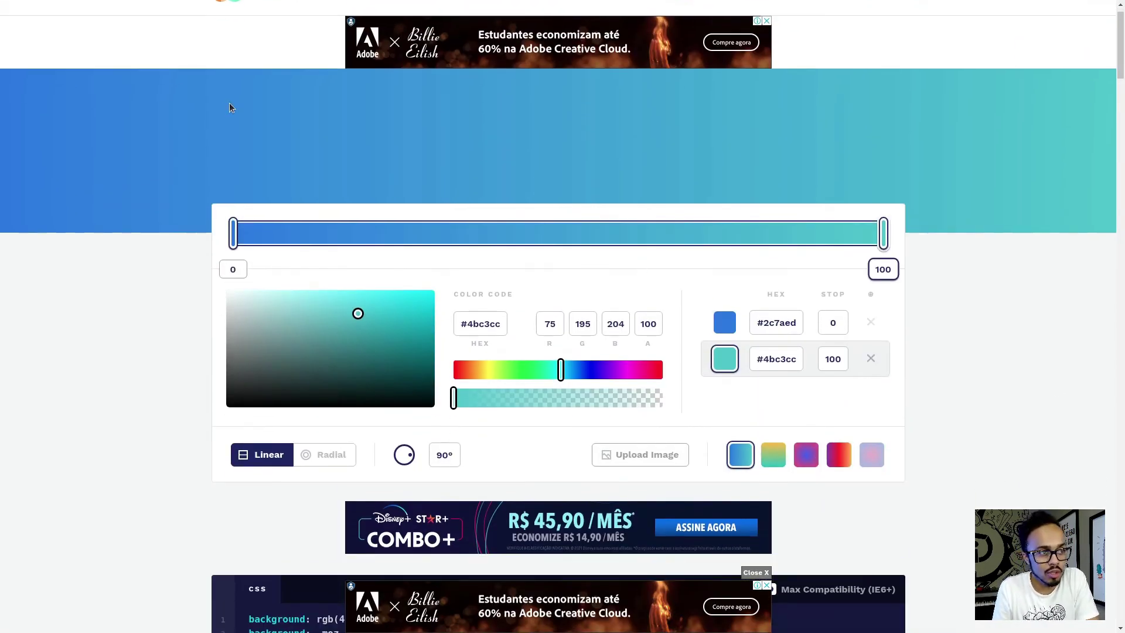
scroll(230, 107, up, 1)
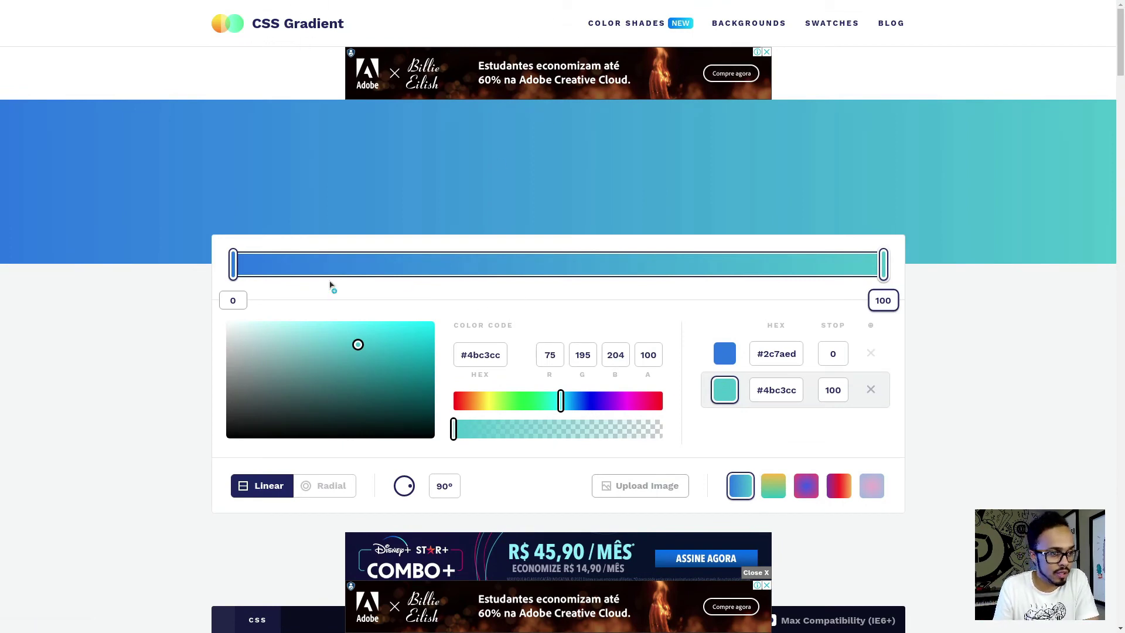
mouse_move(233, 264)
mouse_down()
mouse_move(367, 263)
mouse_move(205, 270)
mouse_up()
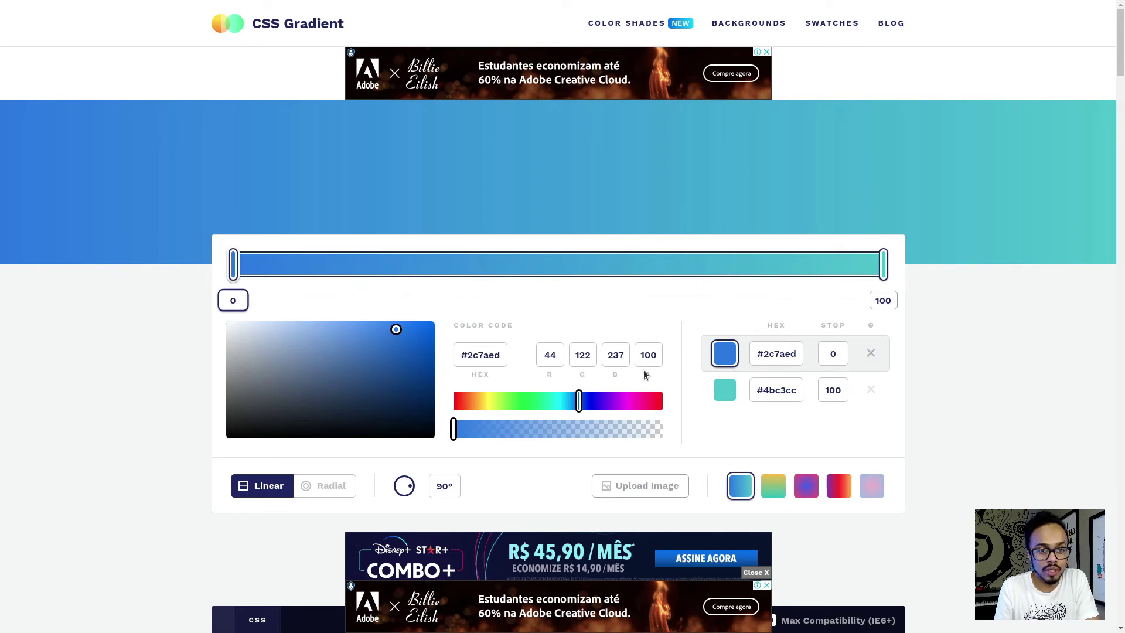
drag(578, 404, 531, 406)
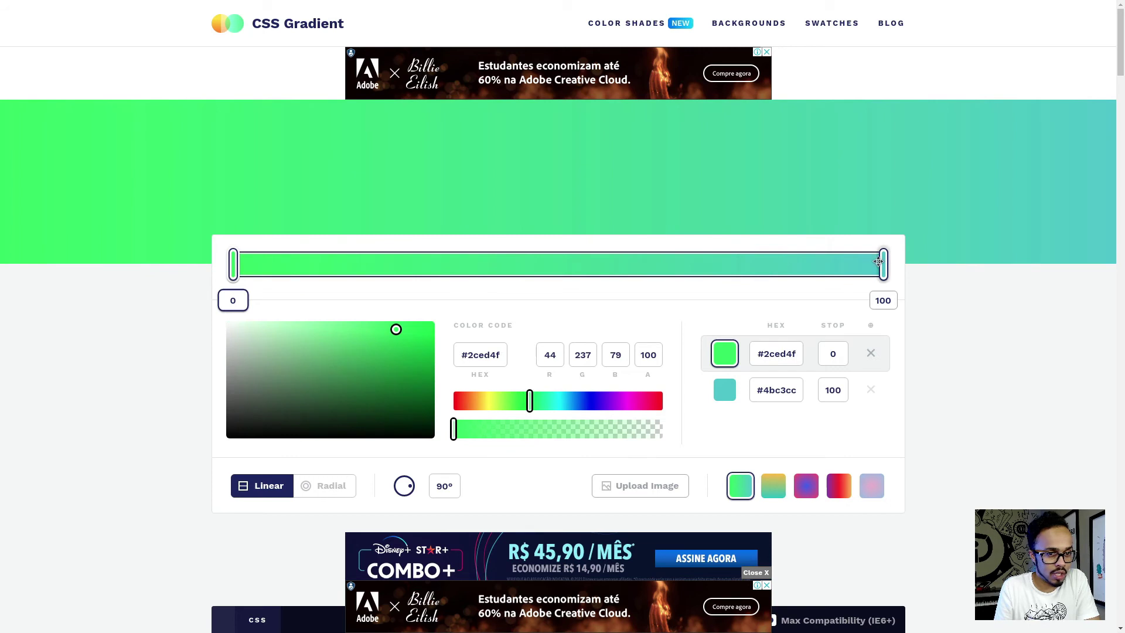
click(551, 268)
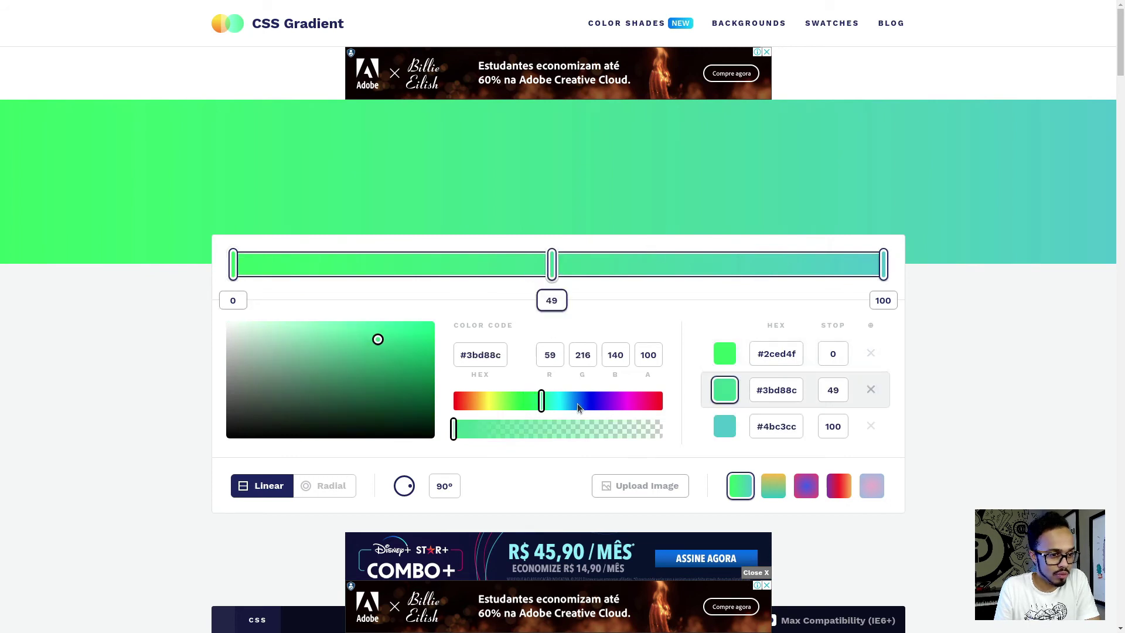
drag(544, 404, 583, 404)
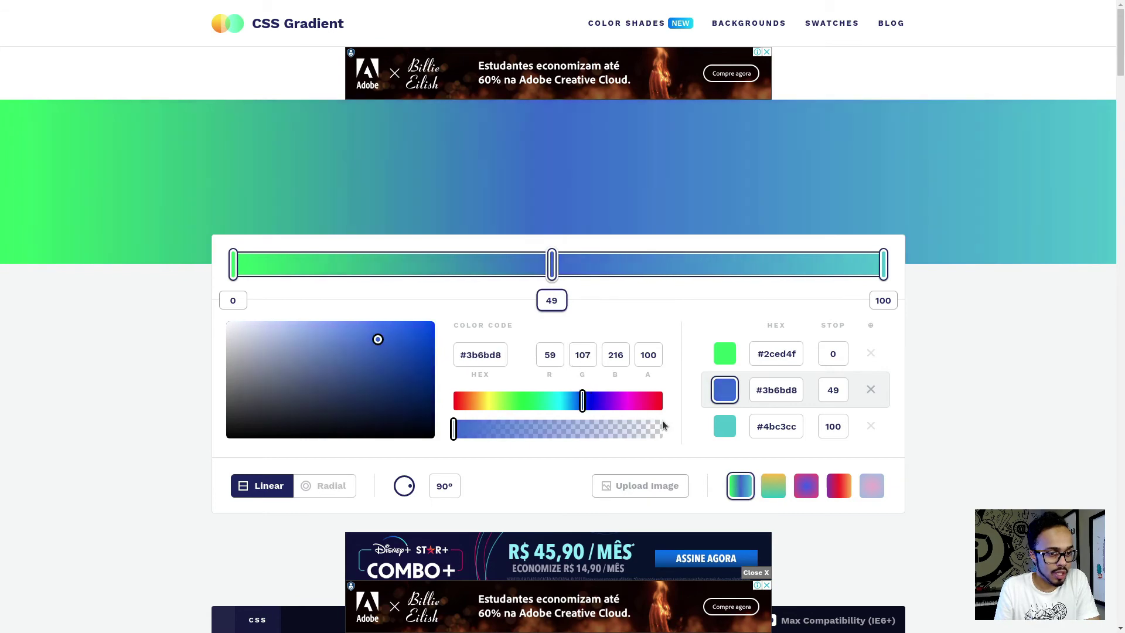
With Max Compatibility on, copy the five generated background CSS lines
scroll(418, 457, down, 5)
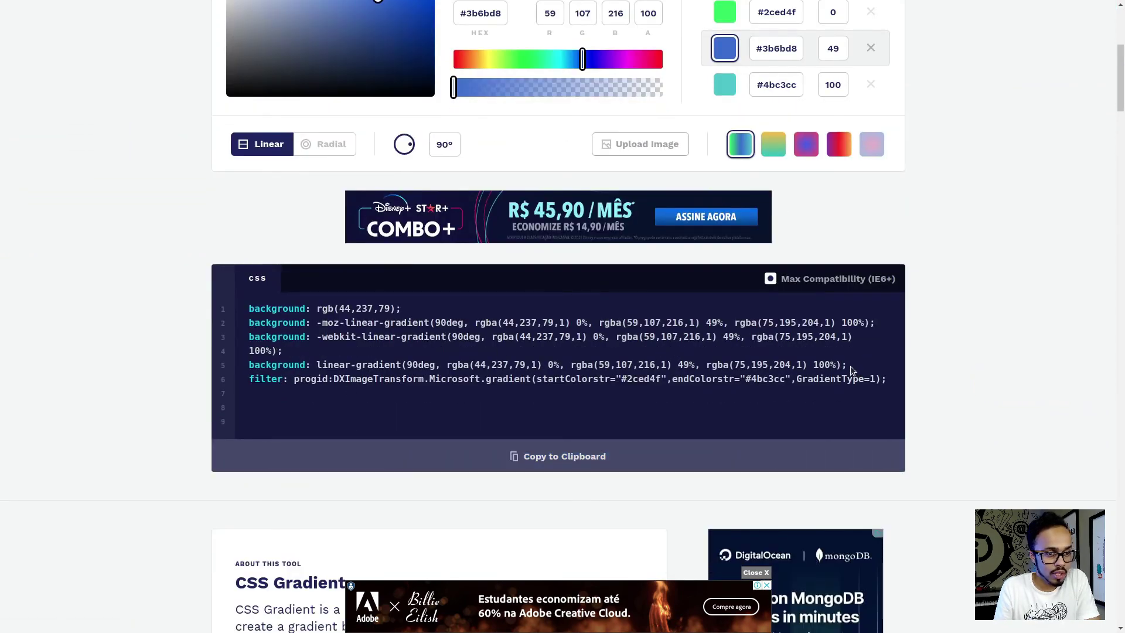
mouse_move(849, 366)
mouse_down()
mouse_move(470, 324)
mouse_move(262, 324)
mouse_move(249, 310)
mouse_up()
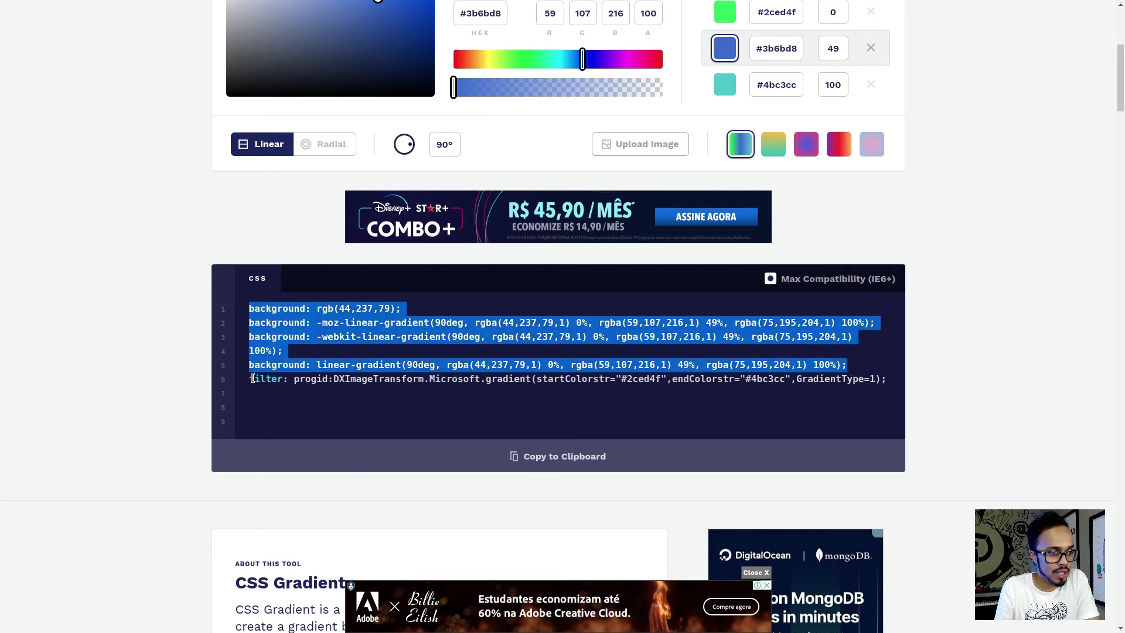
drag(253, 378, 663, 382)
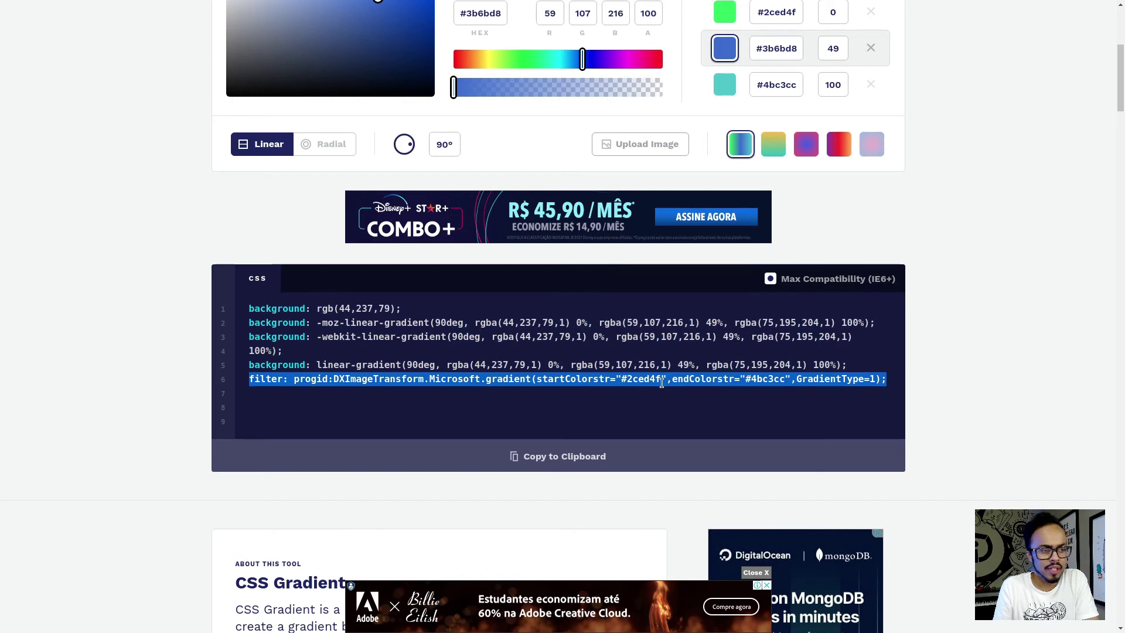
click(706, 384)
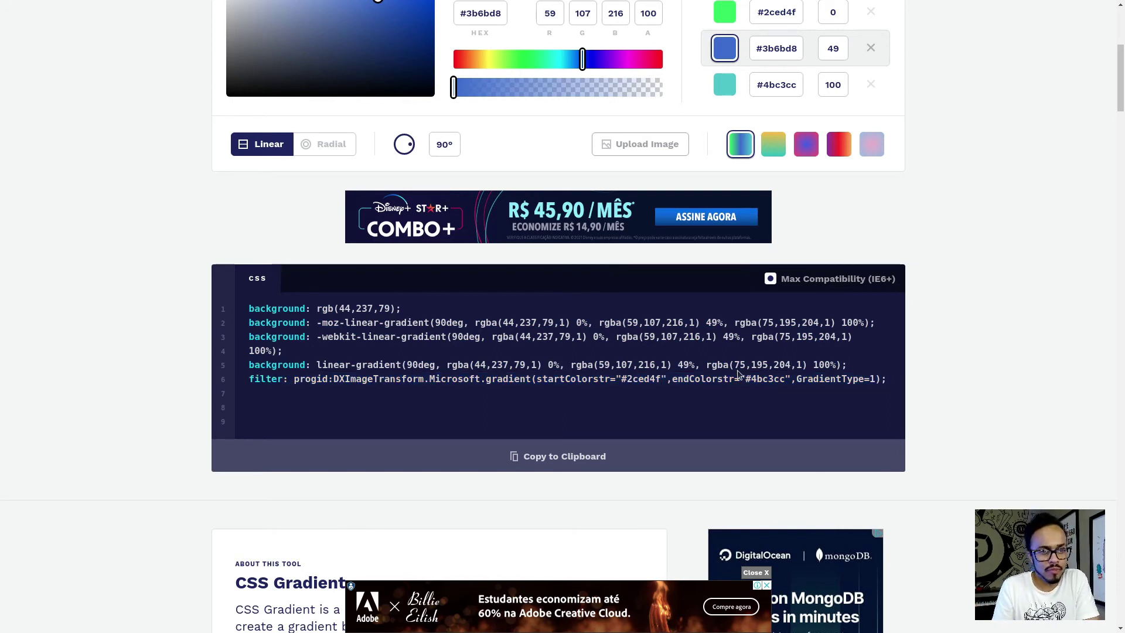
click(772, 282)
click(772, 282)
click(772, 282)
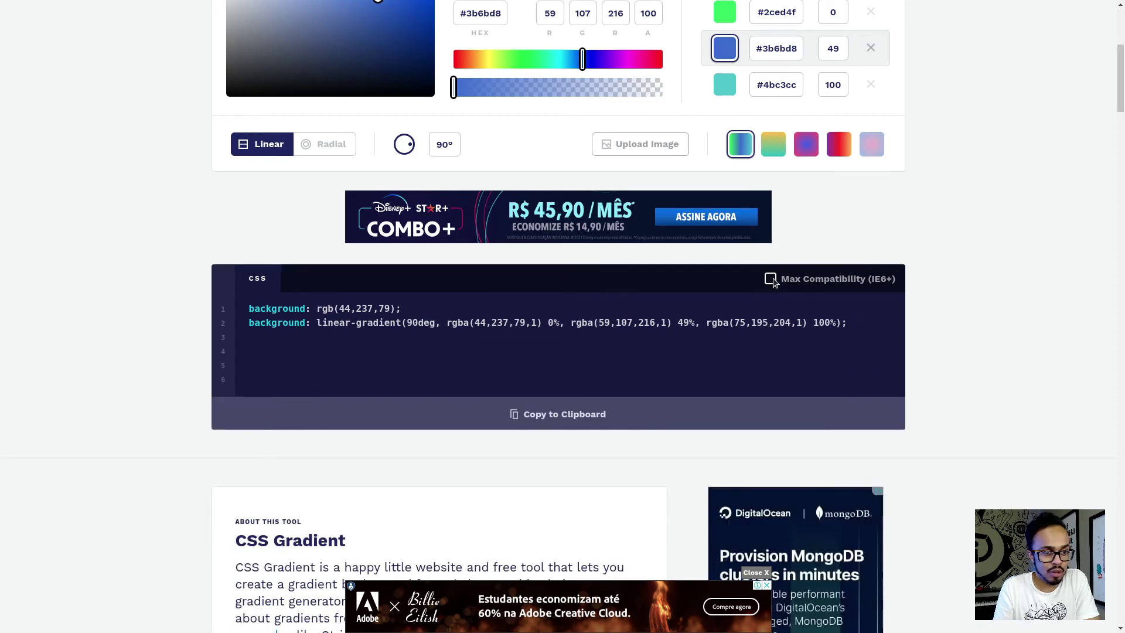
click(773, 282)
drag(850, 367, 245, 316)
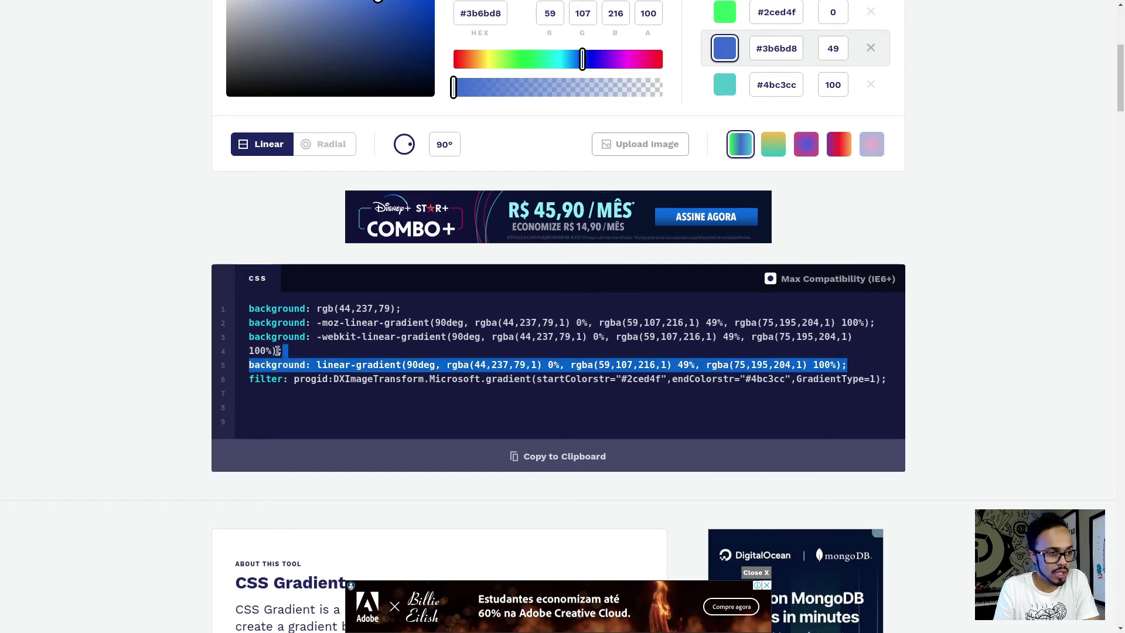
right_click(263, 318)
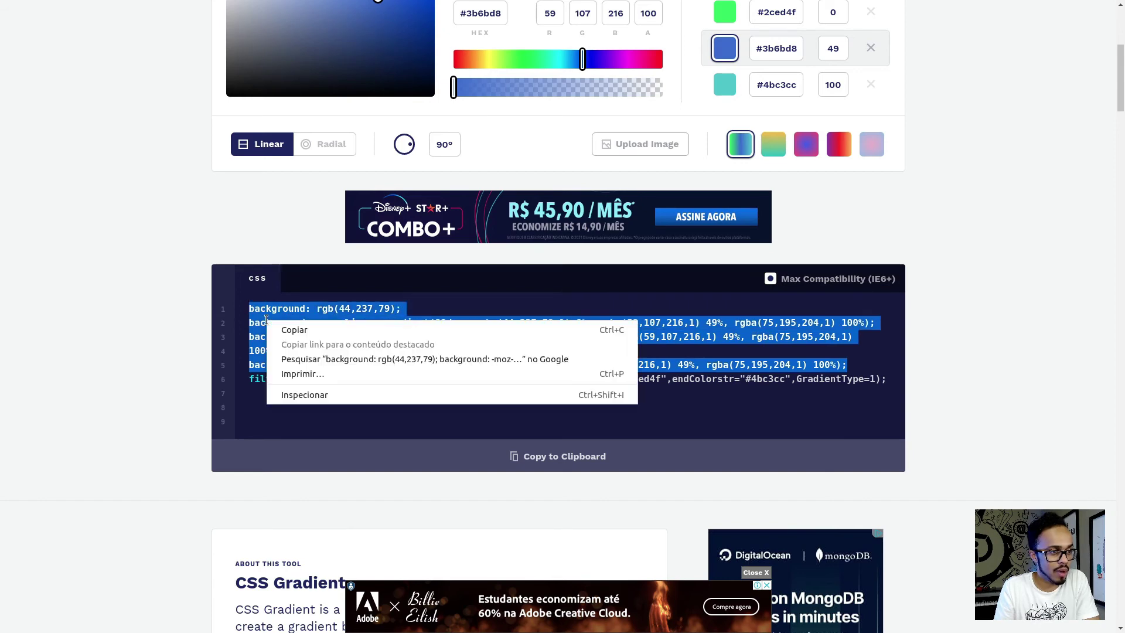
click(296, 327)
key(alt+Tab)
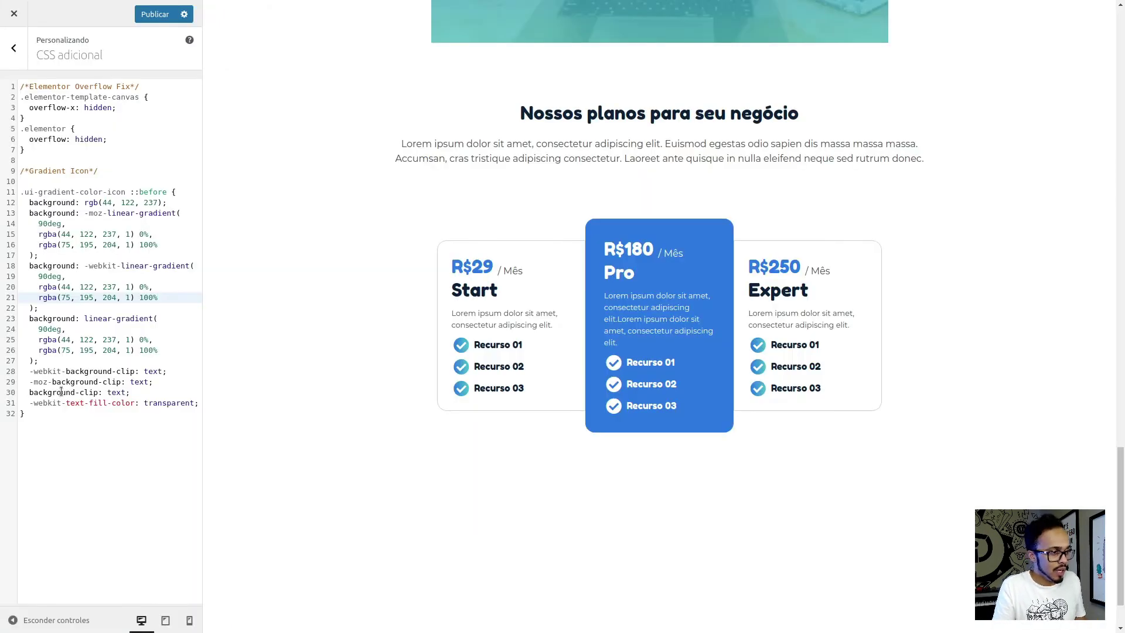
drag(48, 362, 7, 205)
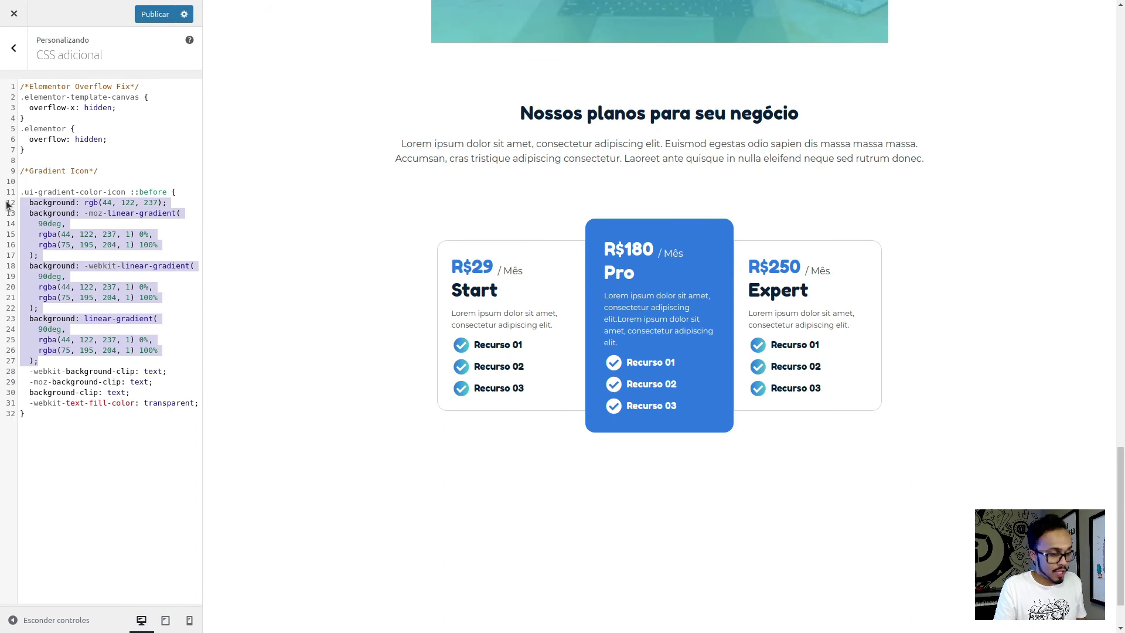
key(ctrl+v)
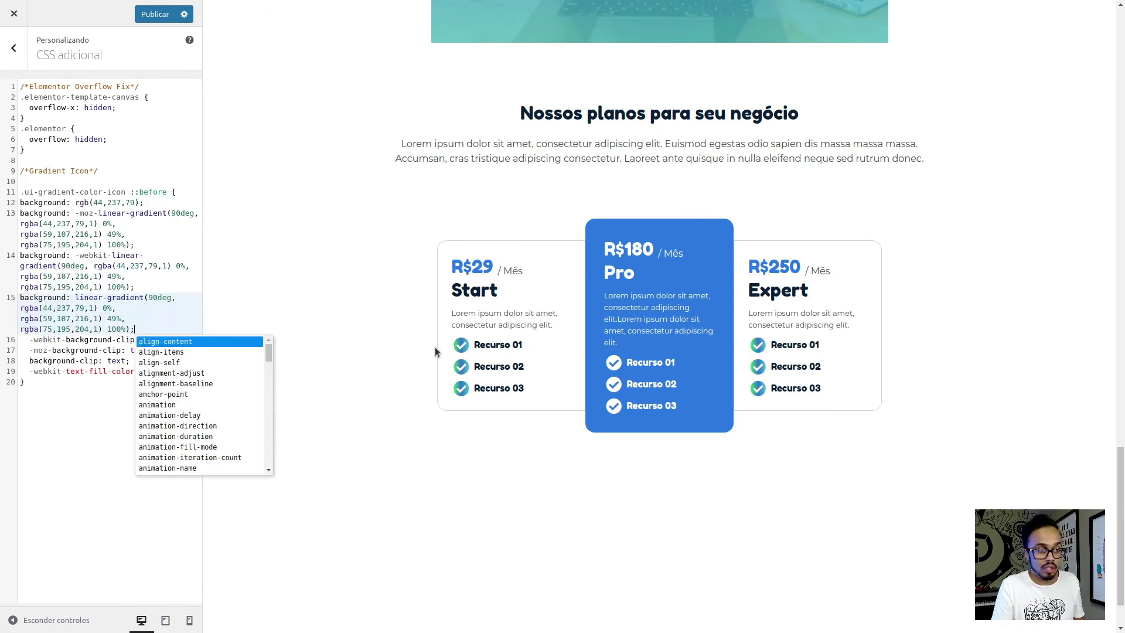
key(ctrl+z)
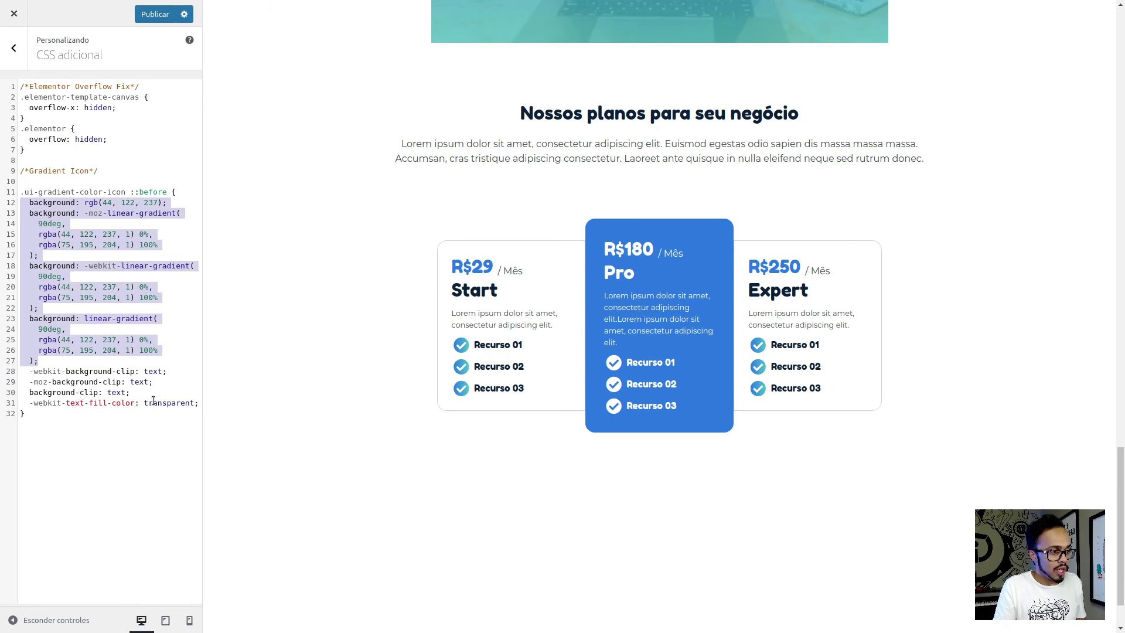
drag(17, 405, 19, 375)
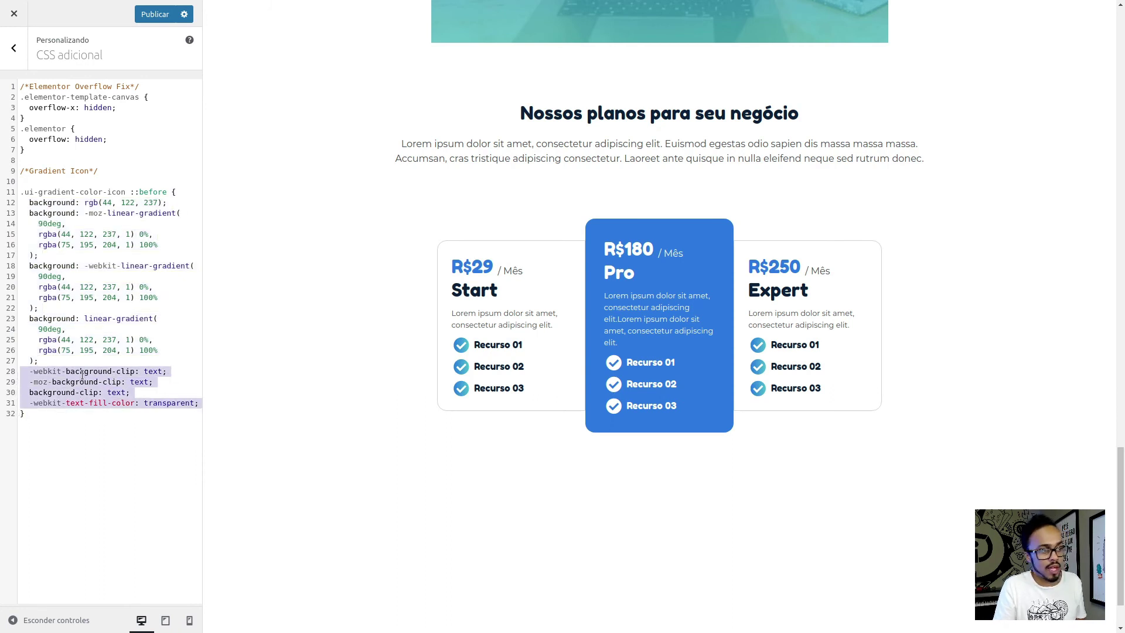
key(BackSpace)
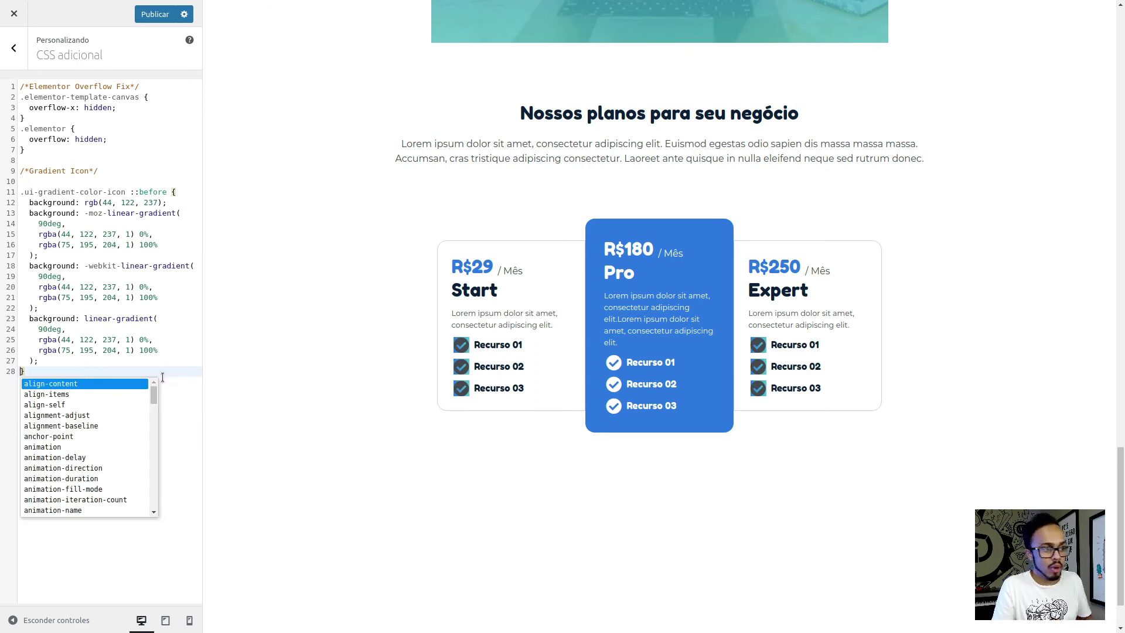
click(44, 361)
key(Return)
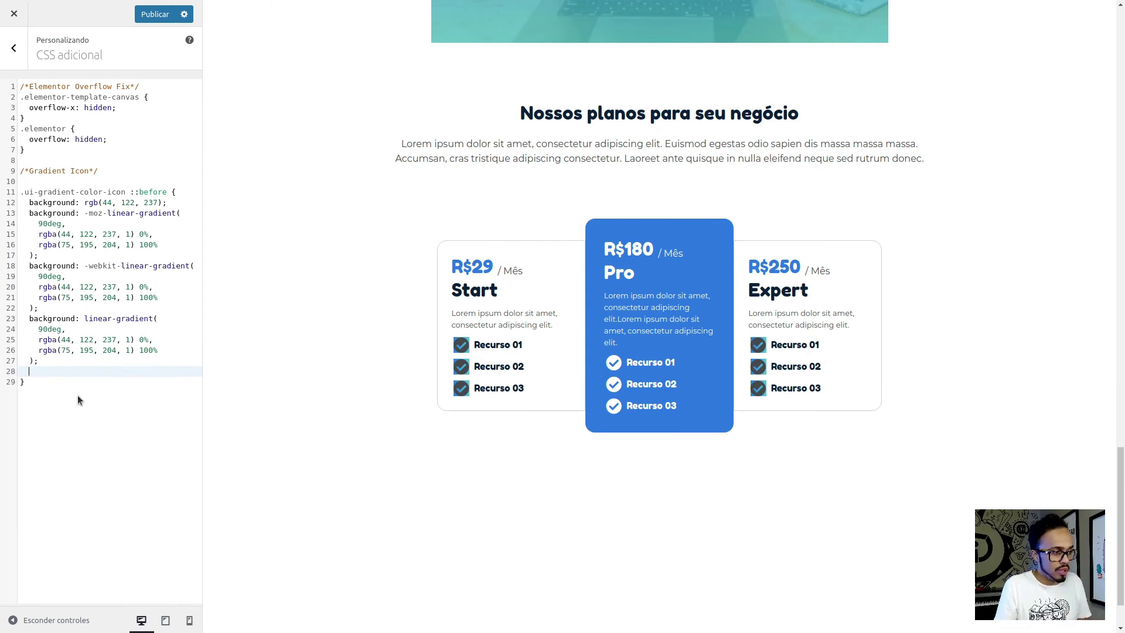
key(ctrl+v)
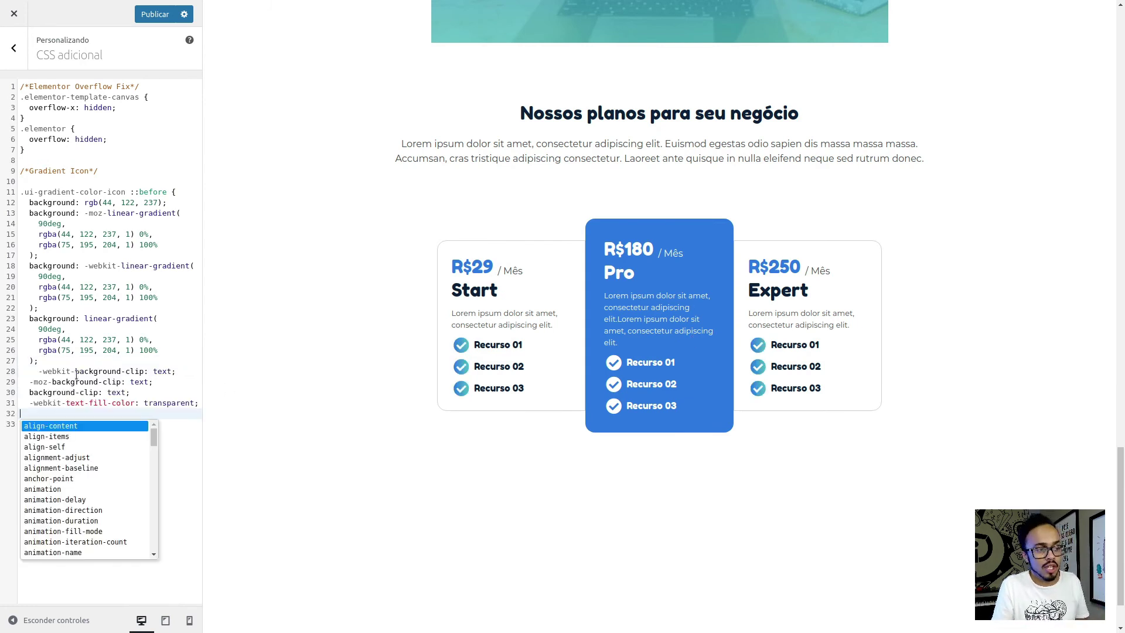
click(39, 371)
key(BackSpace)
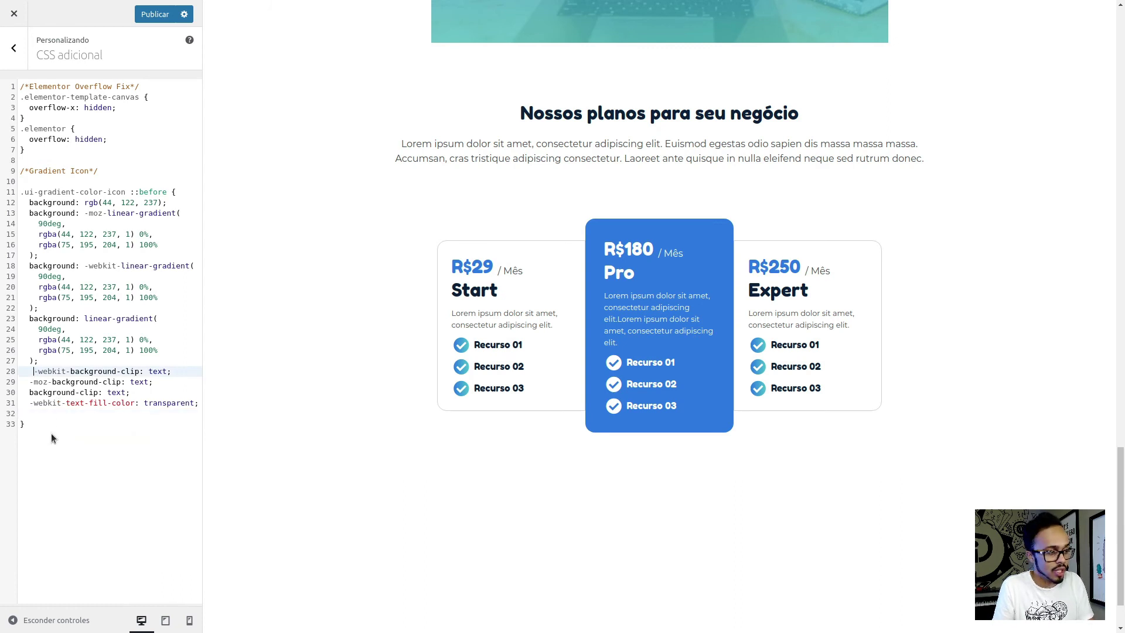
drag(42, 419, 18, 168)
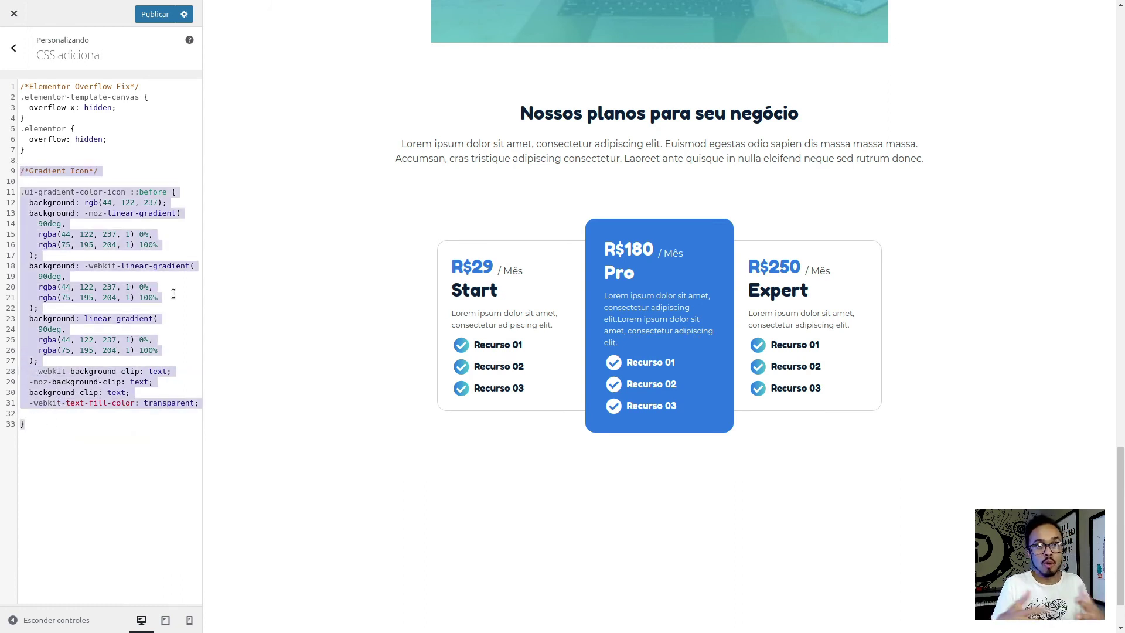
Press the Right arrow key on the live Transit page
key(Right)
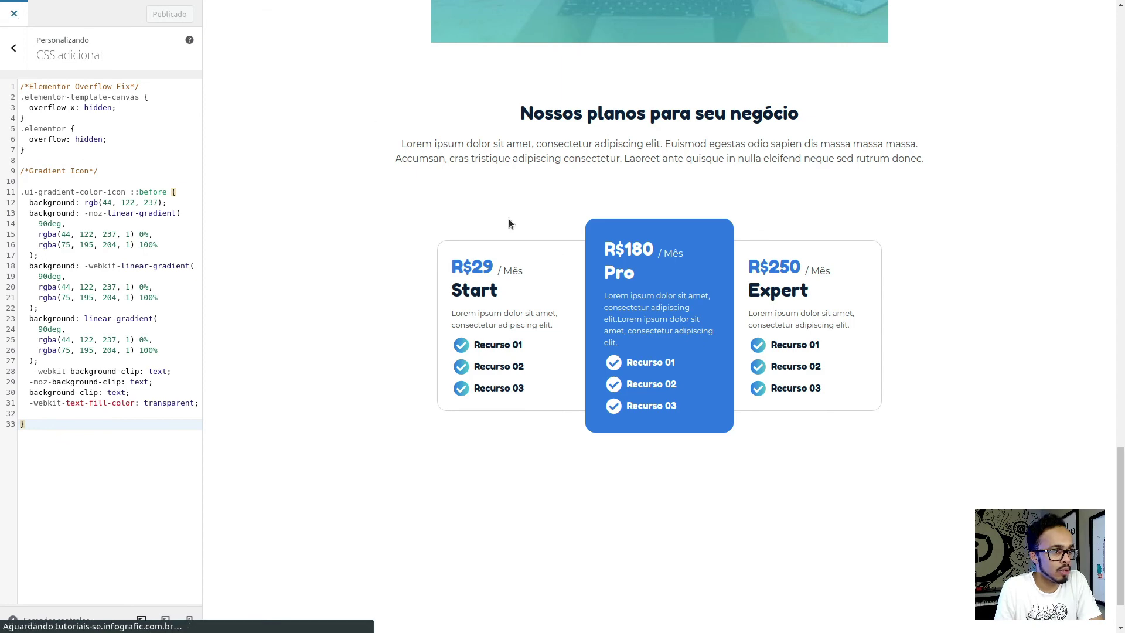
mouse_move(322, 9)
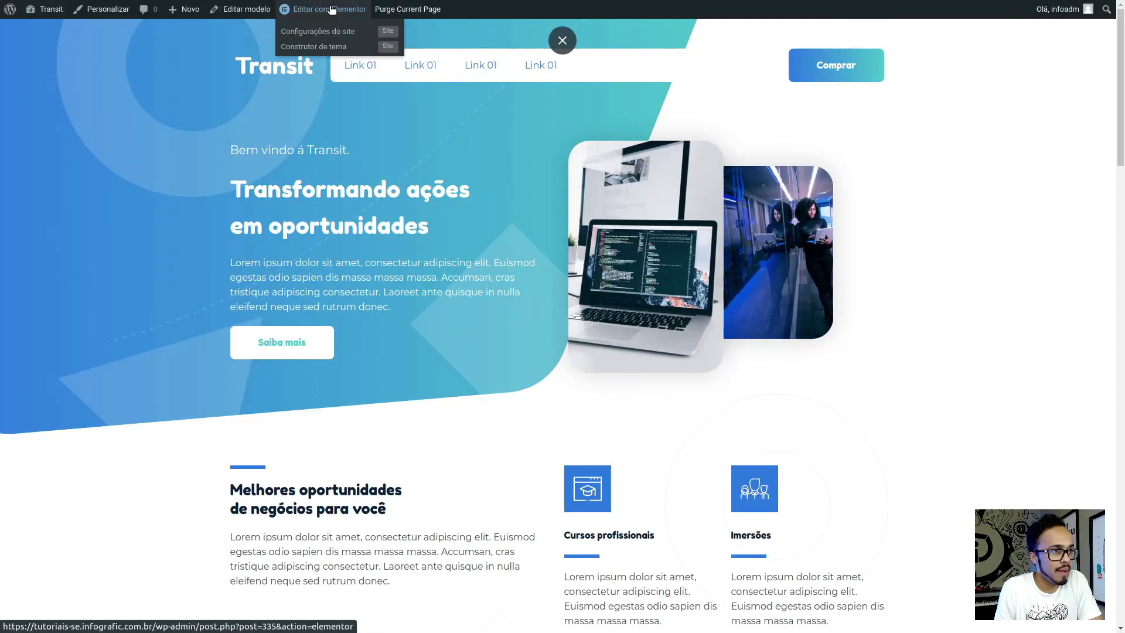
Open the home page in Elementor, scroll to the pricing cards and collapse the editing panel
click(331, 10)
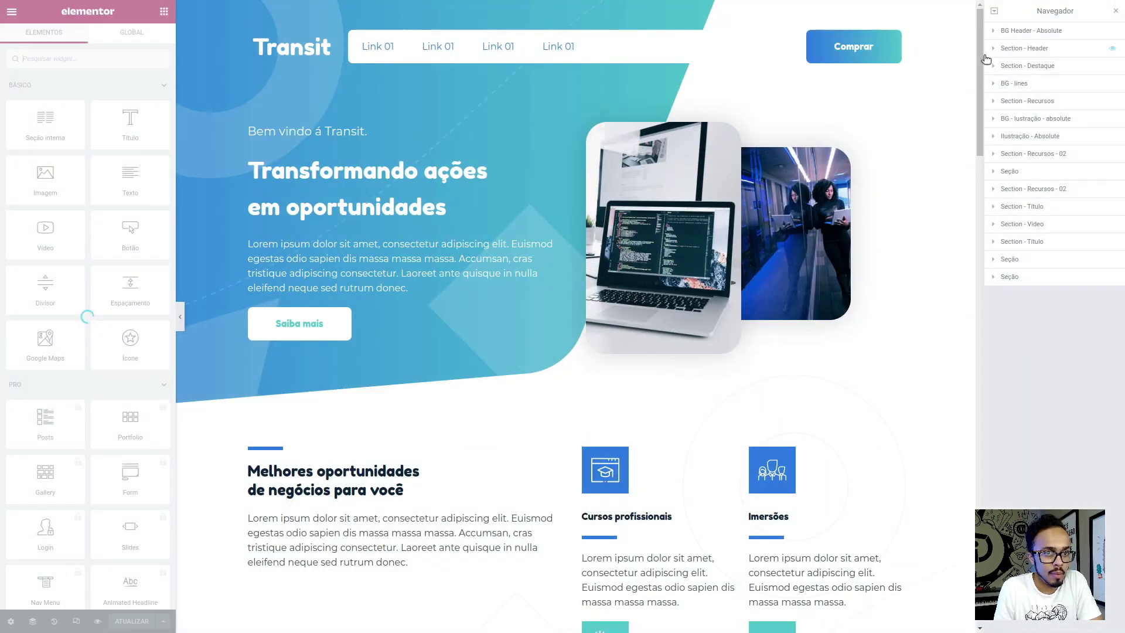
drag(979, 216, 951, 441)
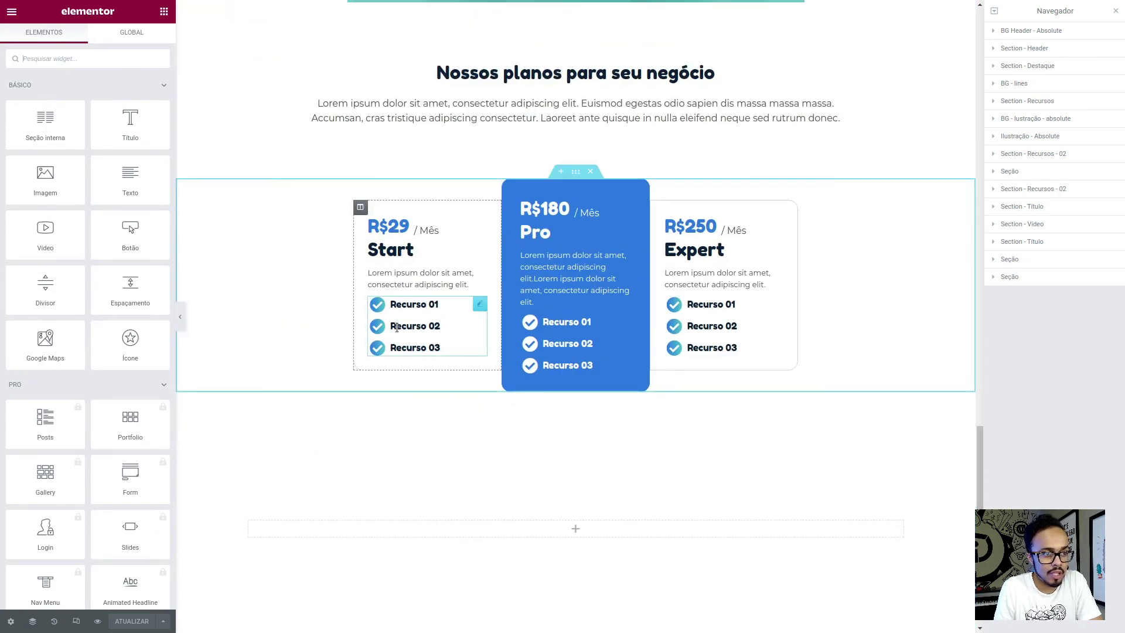
scroll(774, 252, up, 1)
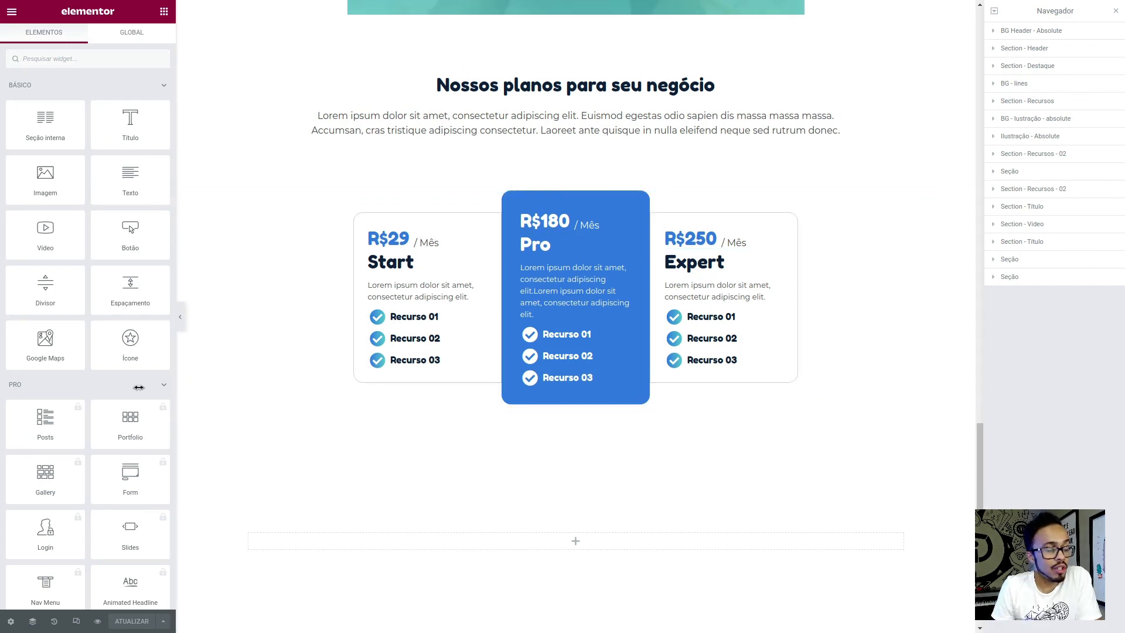
click(180, 320)
Drag the page scrollbar up toward the top of the landing page
mouse_move(1120, 530)
mouse_down()
mouse_move(1082, 53)
mouse_move(1065, 446)
mouse_up()
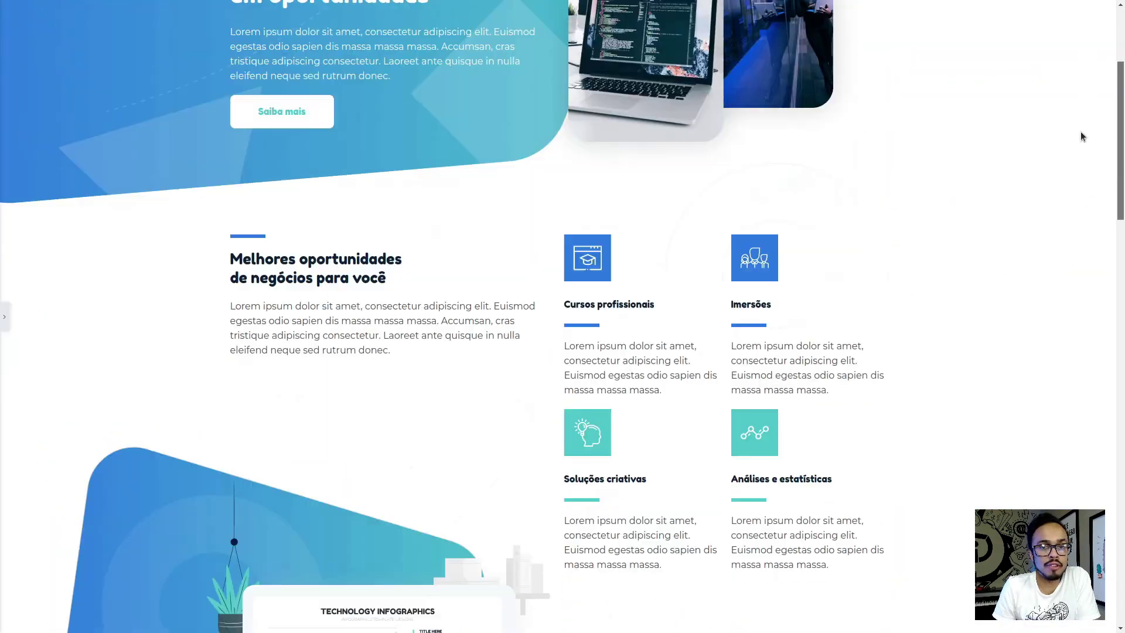